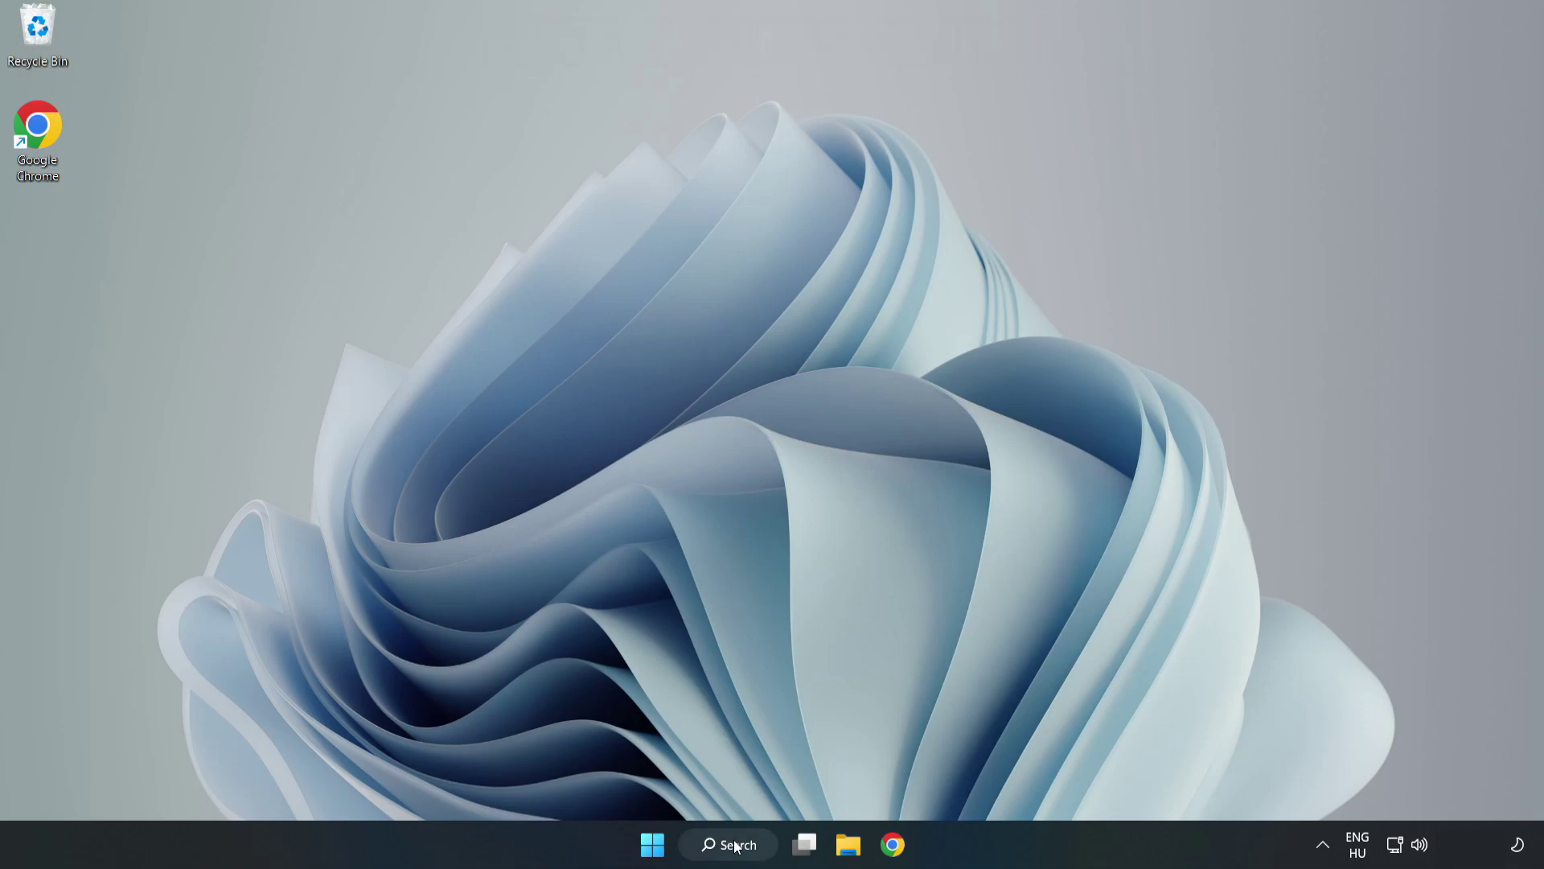
Step: Search for 'device manager' and launch Device Manager from the best match
left_click(732, 845)
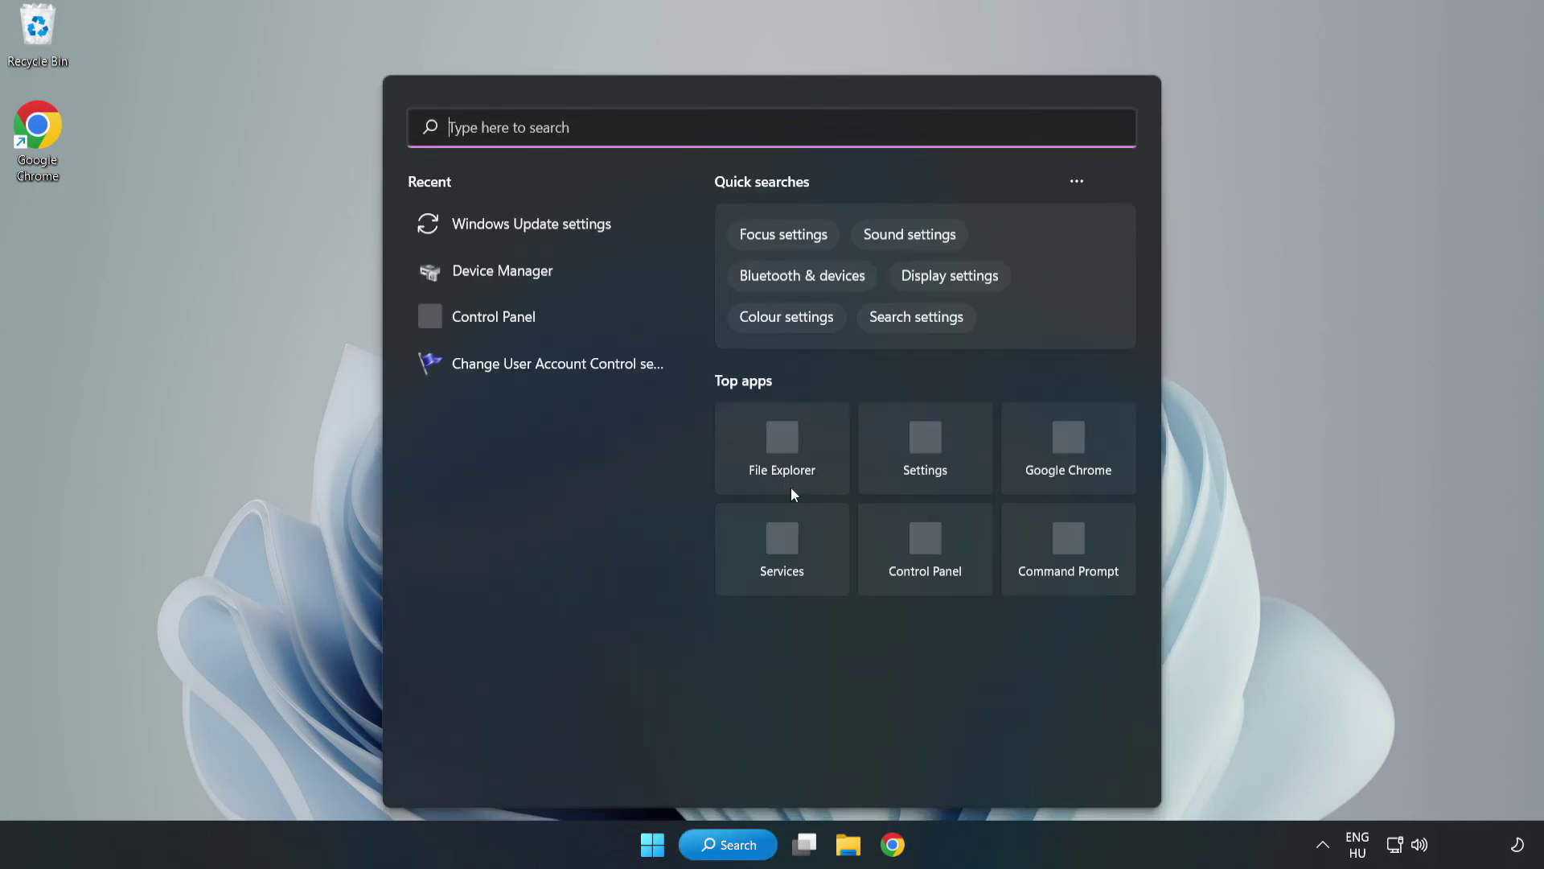
type("device m")
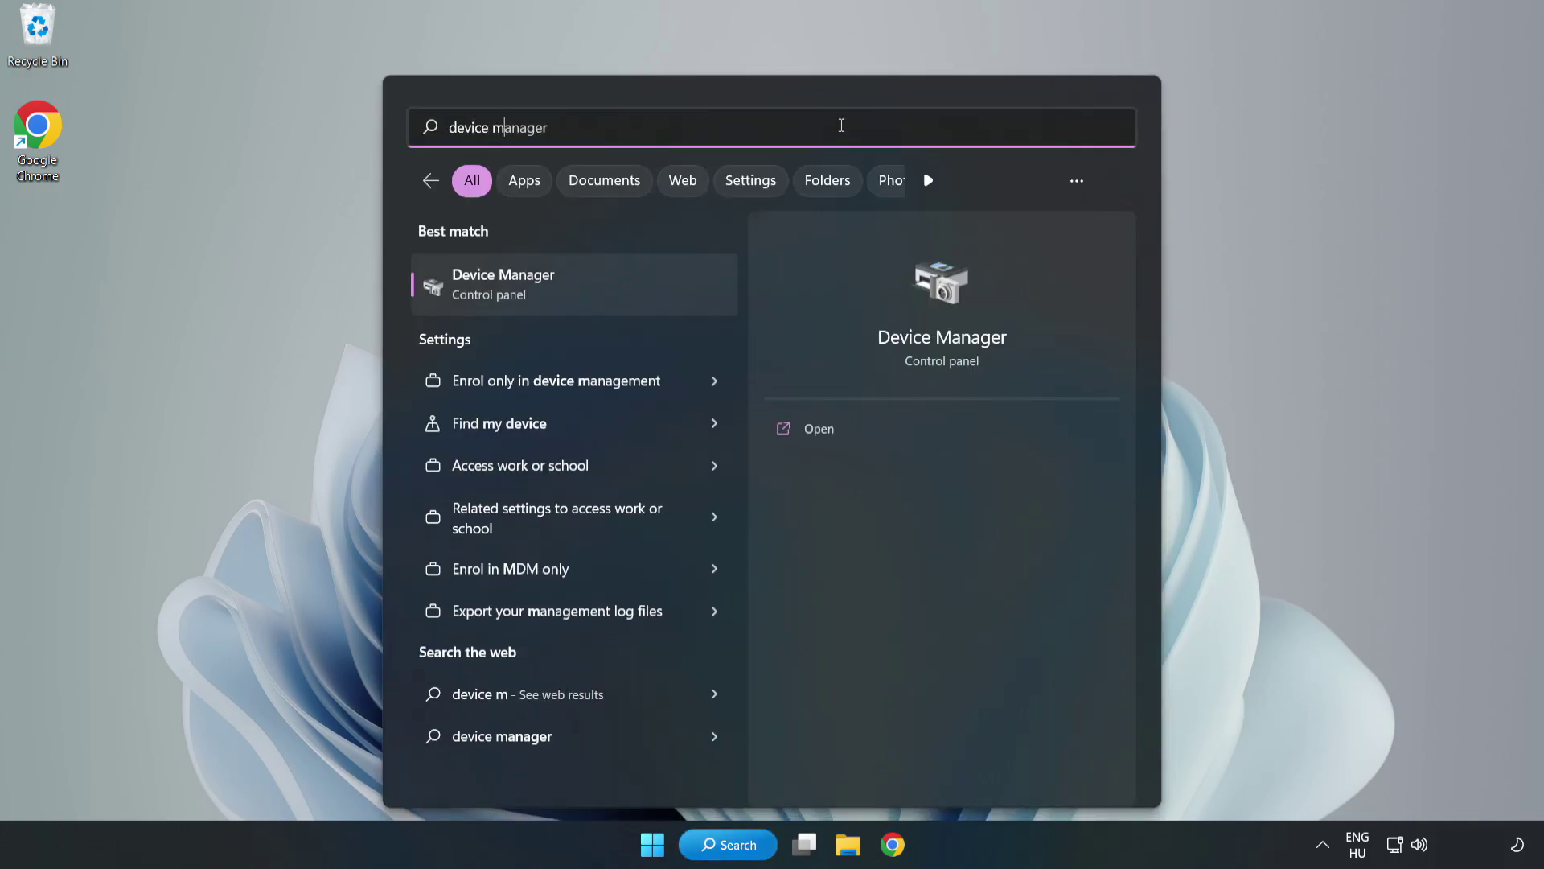
type("anager")
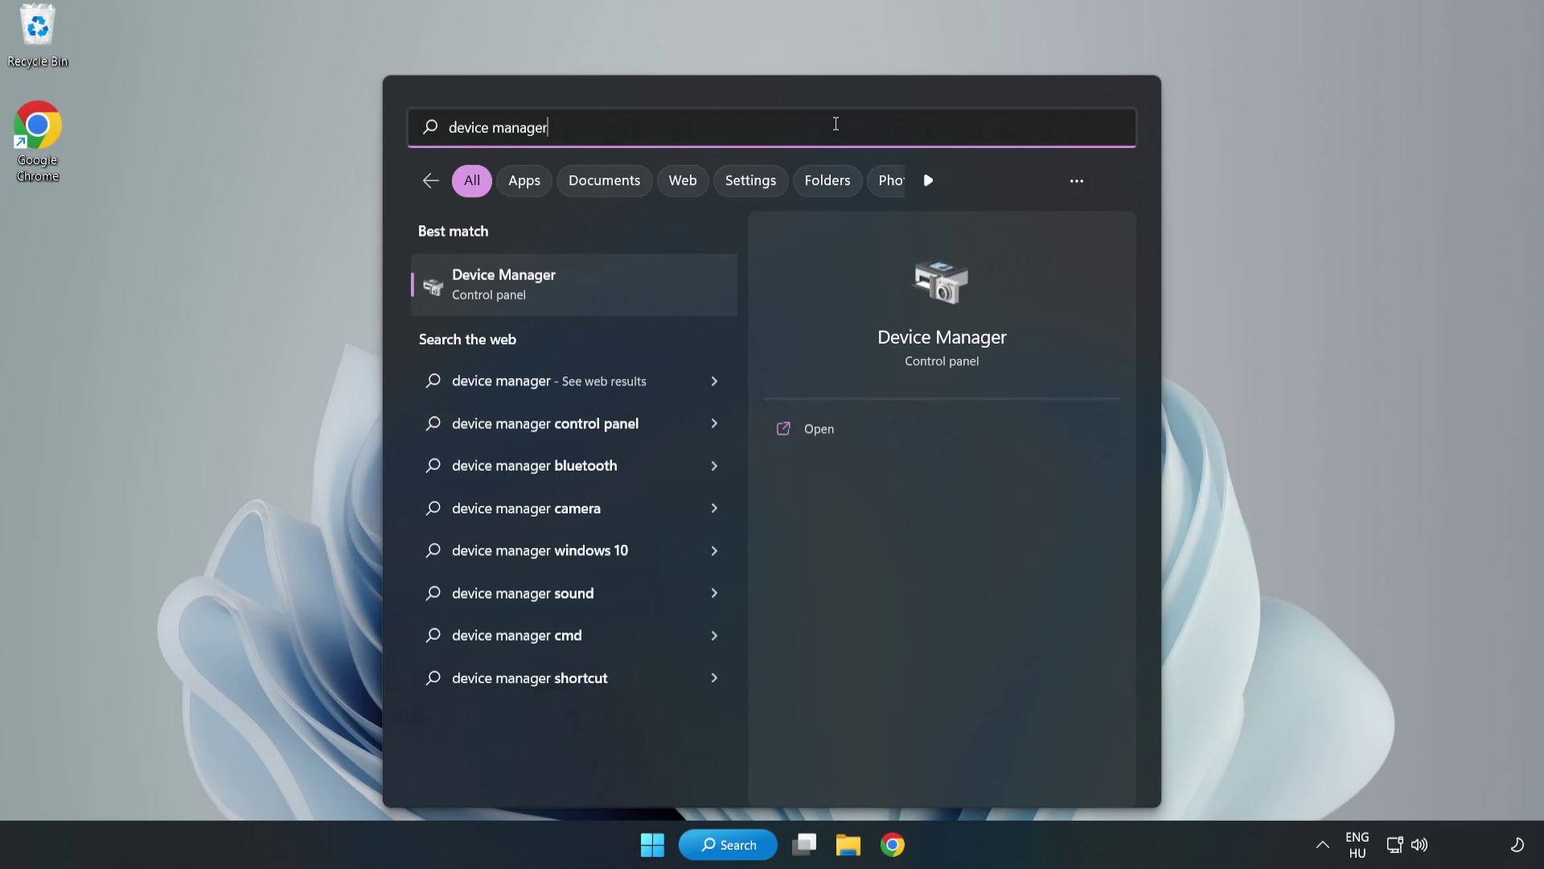
left_click(576, 299)
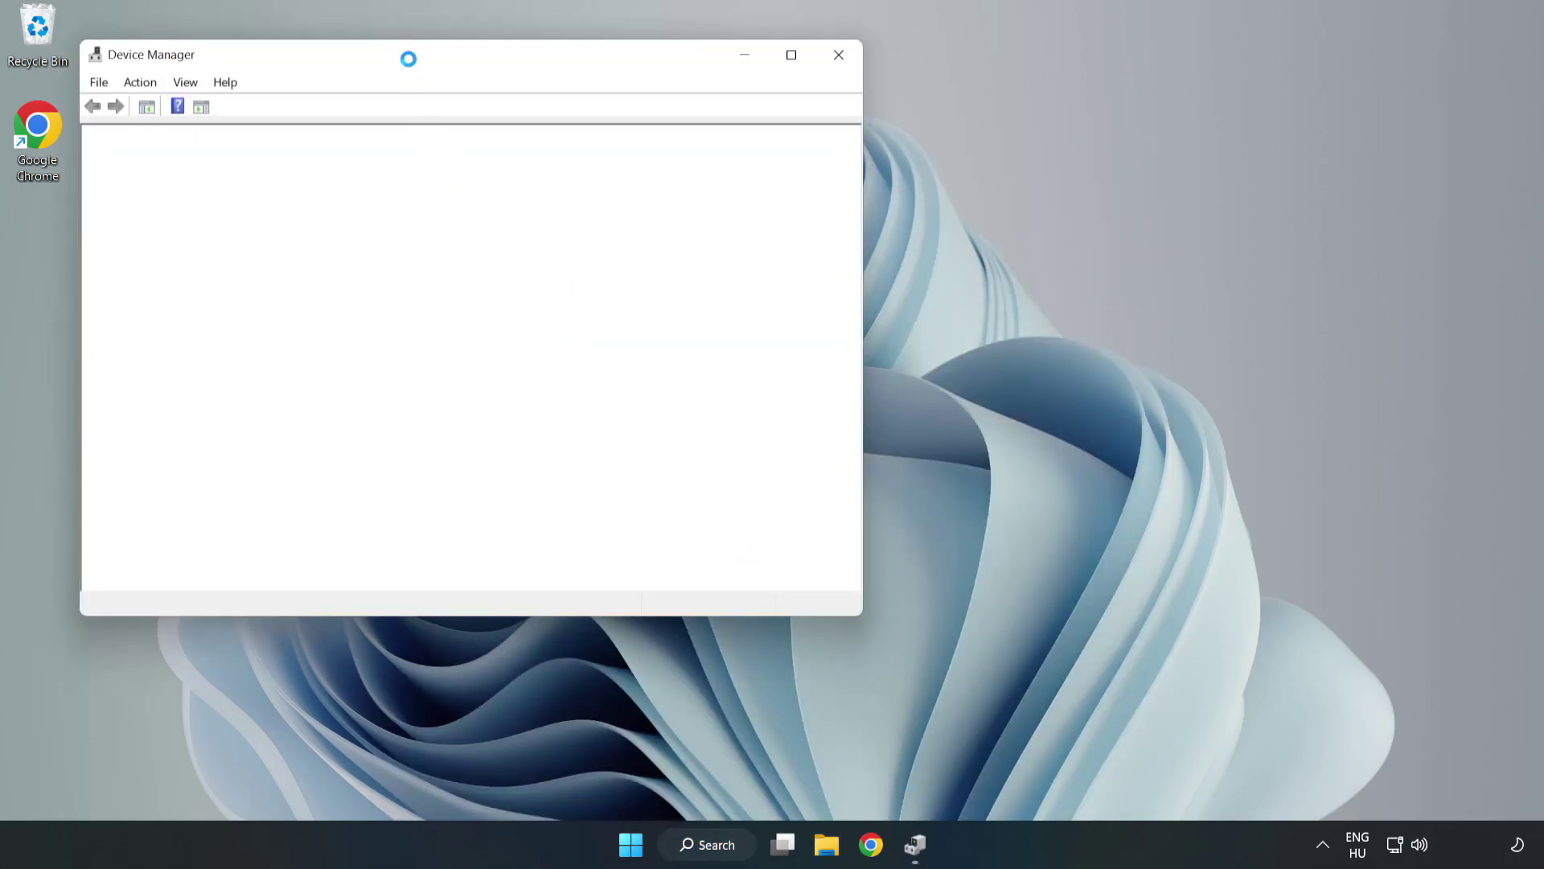
Step: Expand Display adapters and choose Update driver for the VMware SVGA 3D adapter
left_click_drag(415, 59, 690, 140)
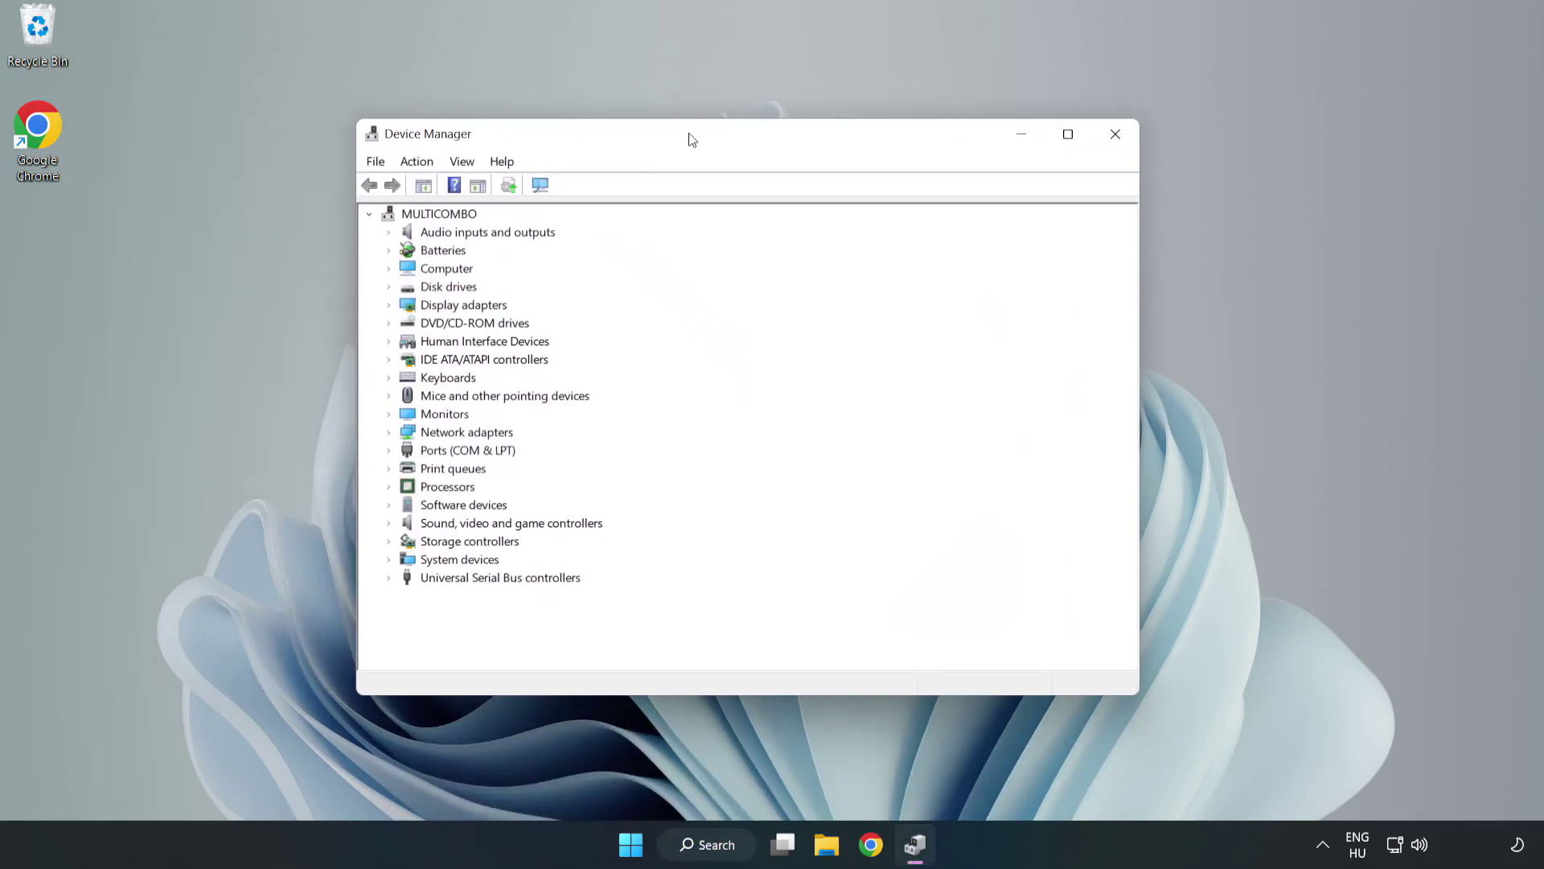
left_click(480, 307)
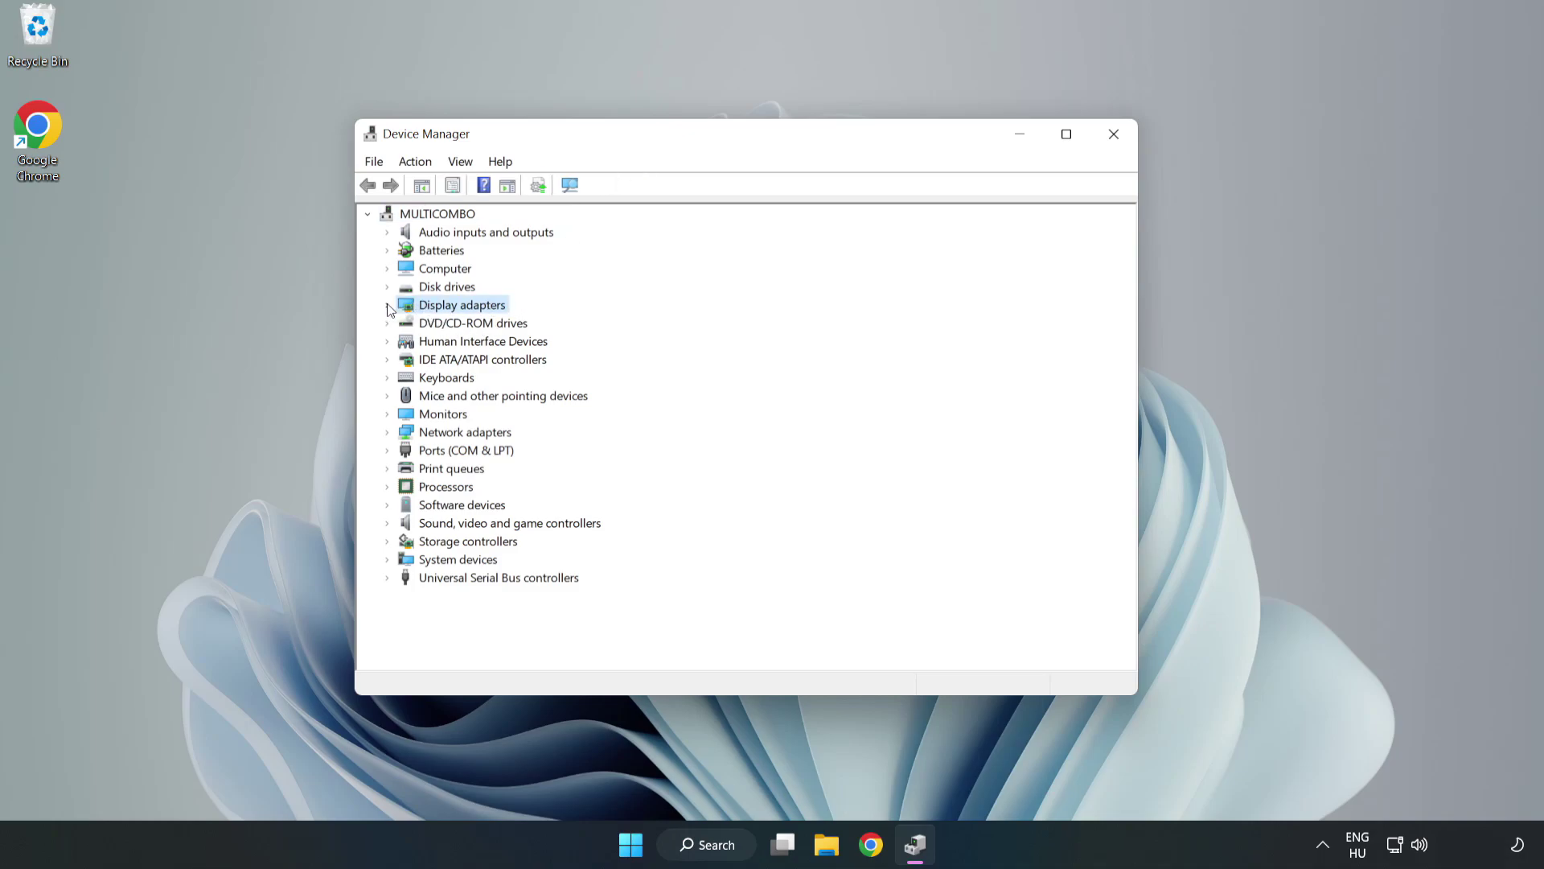
left_click(387, 306)
left_click(430, 323)
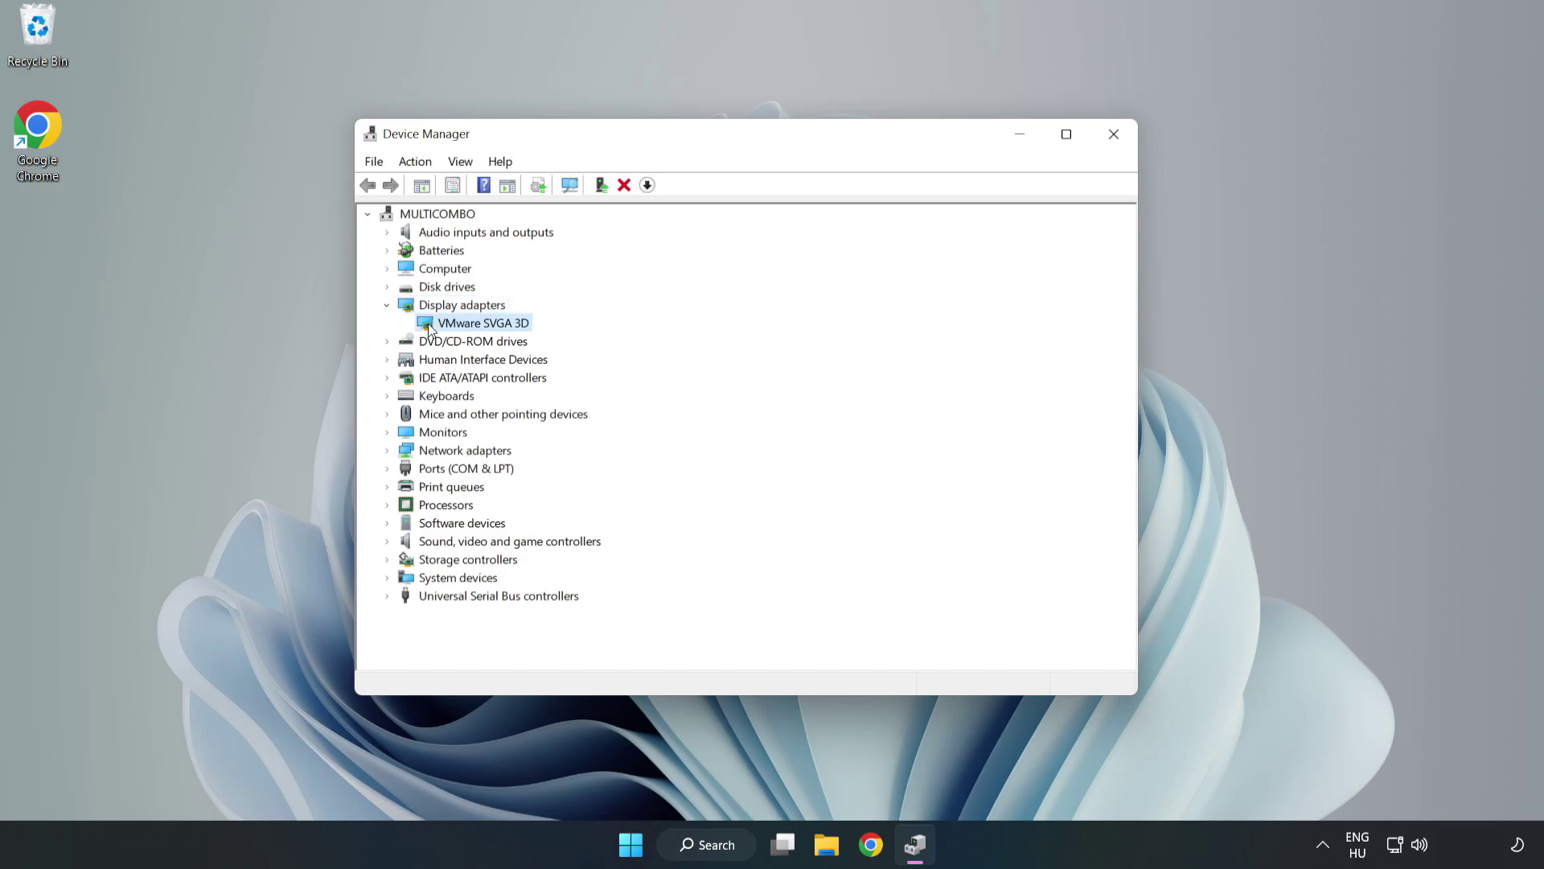
right_click(480, 329)
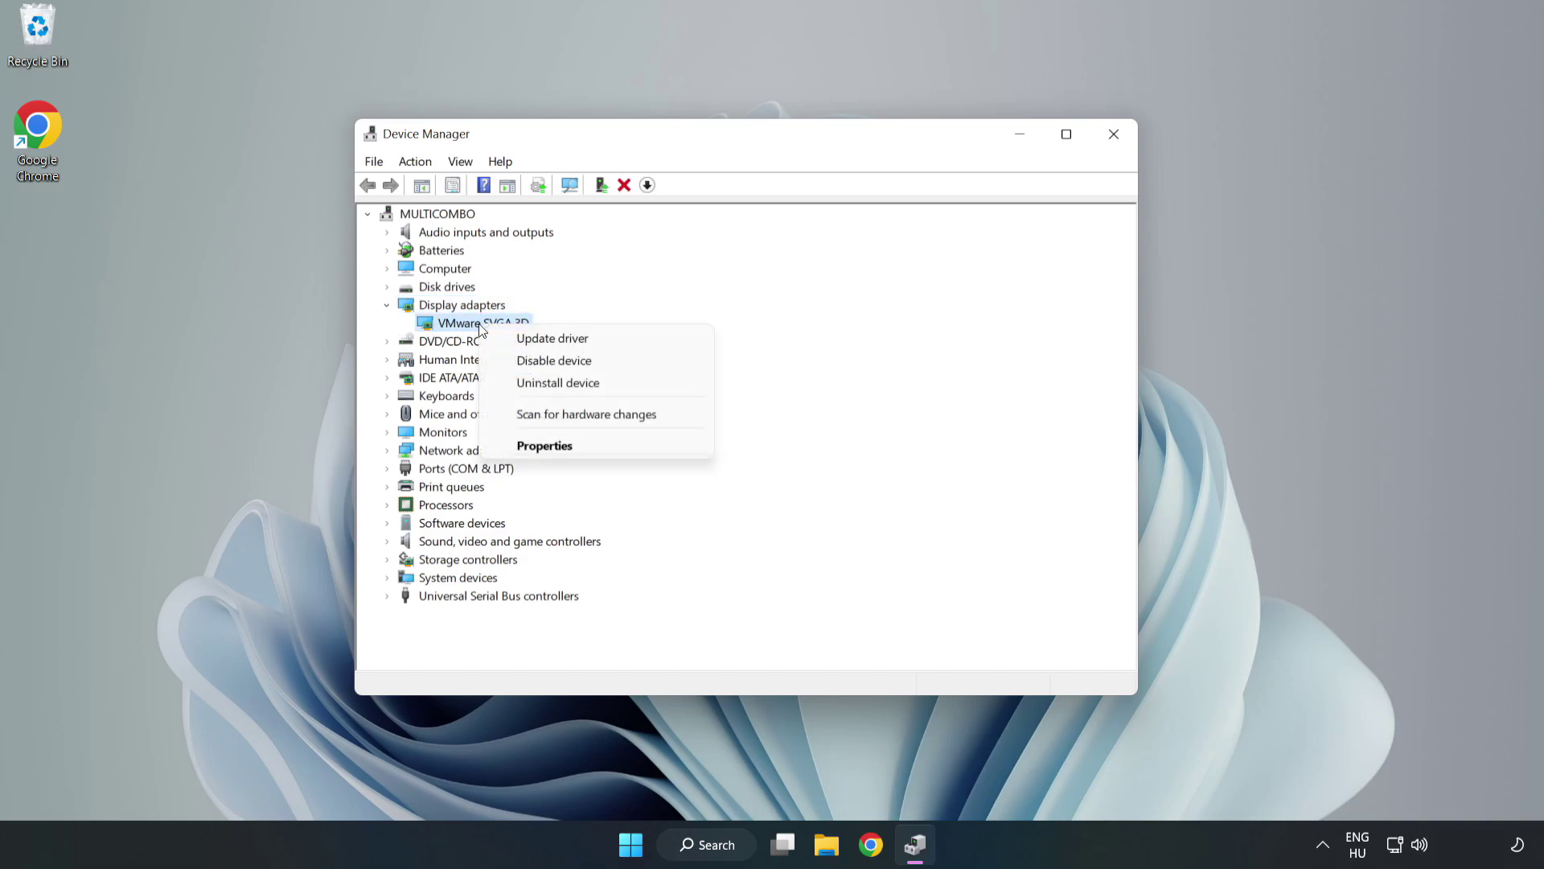
left_click(599, 344)
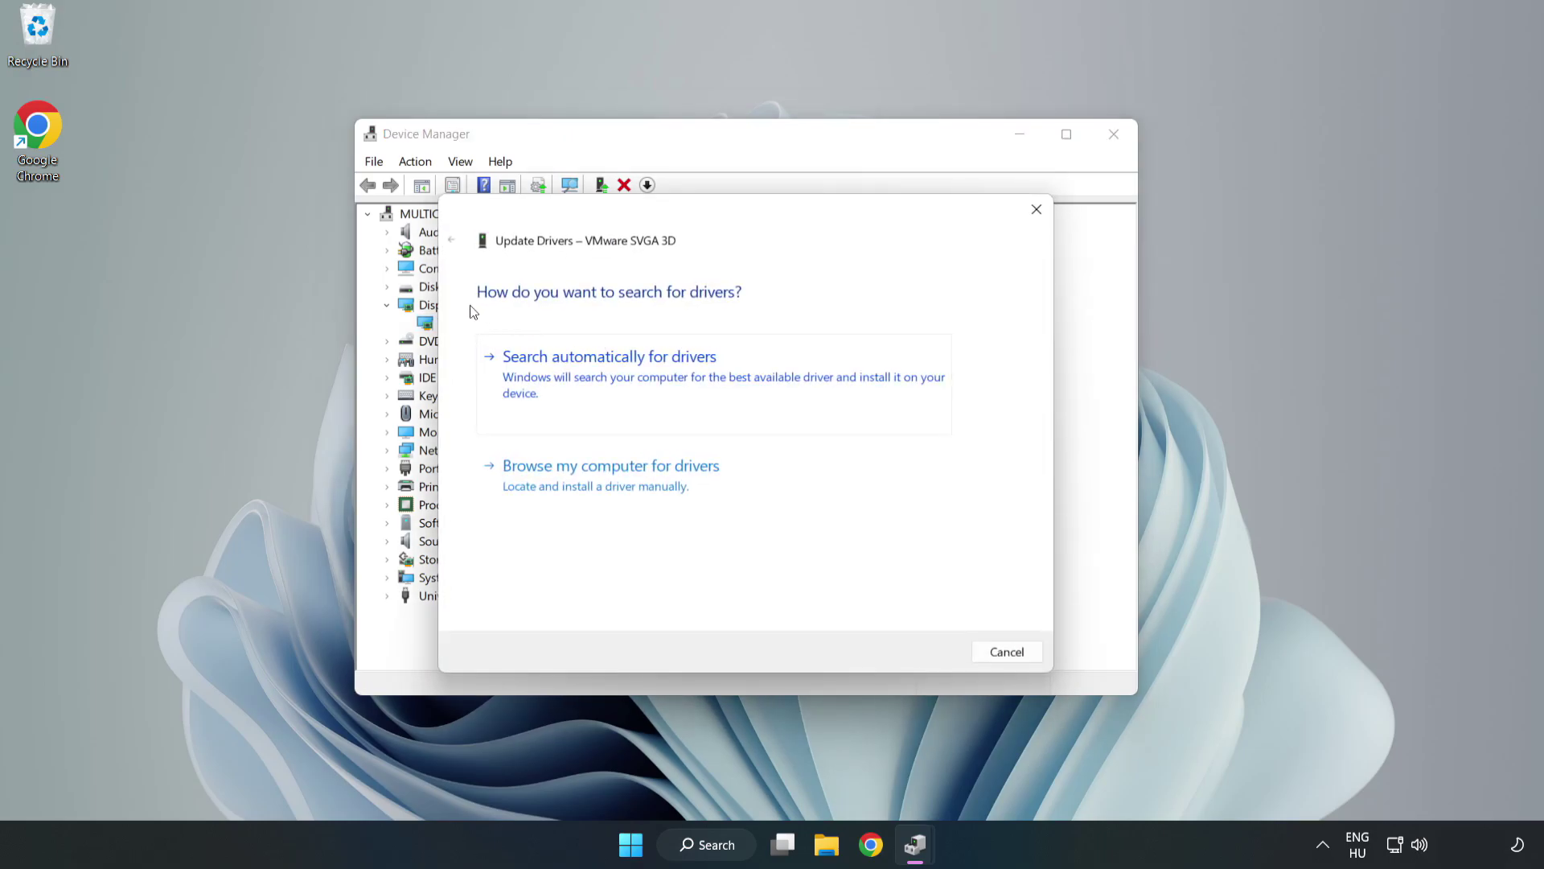
Step: Search automatically for a VMware SVGA 3D driver, then close the wizard and Device Manager
left_click(614, 375)
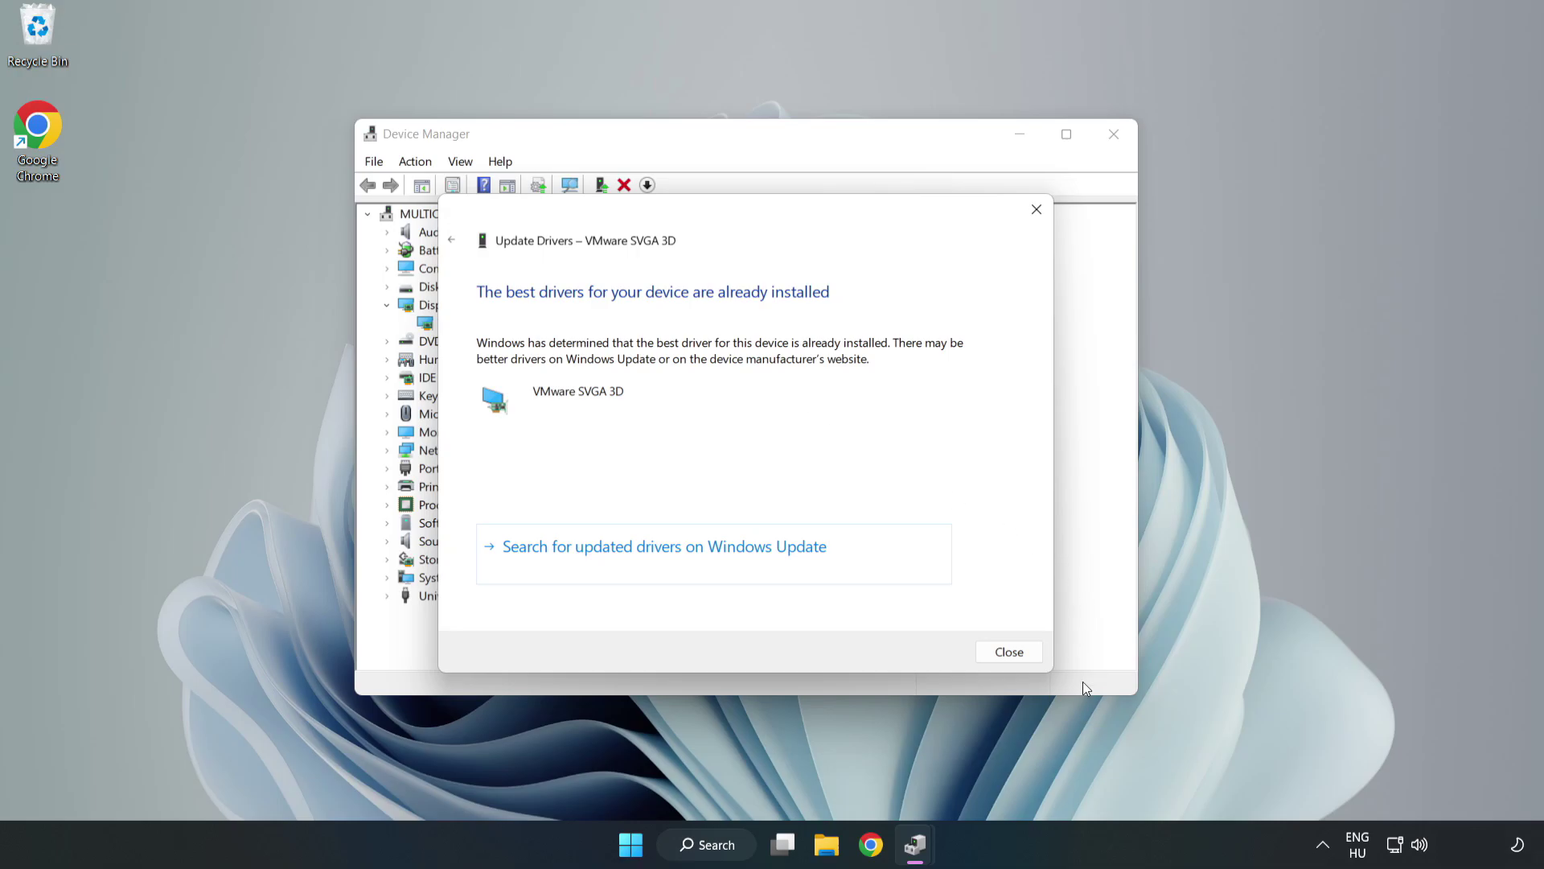
left_click(1009, 652)
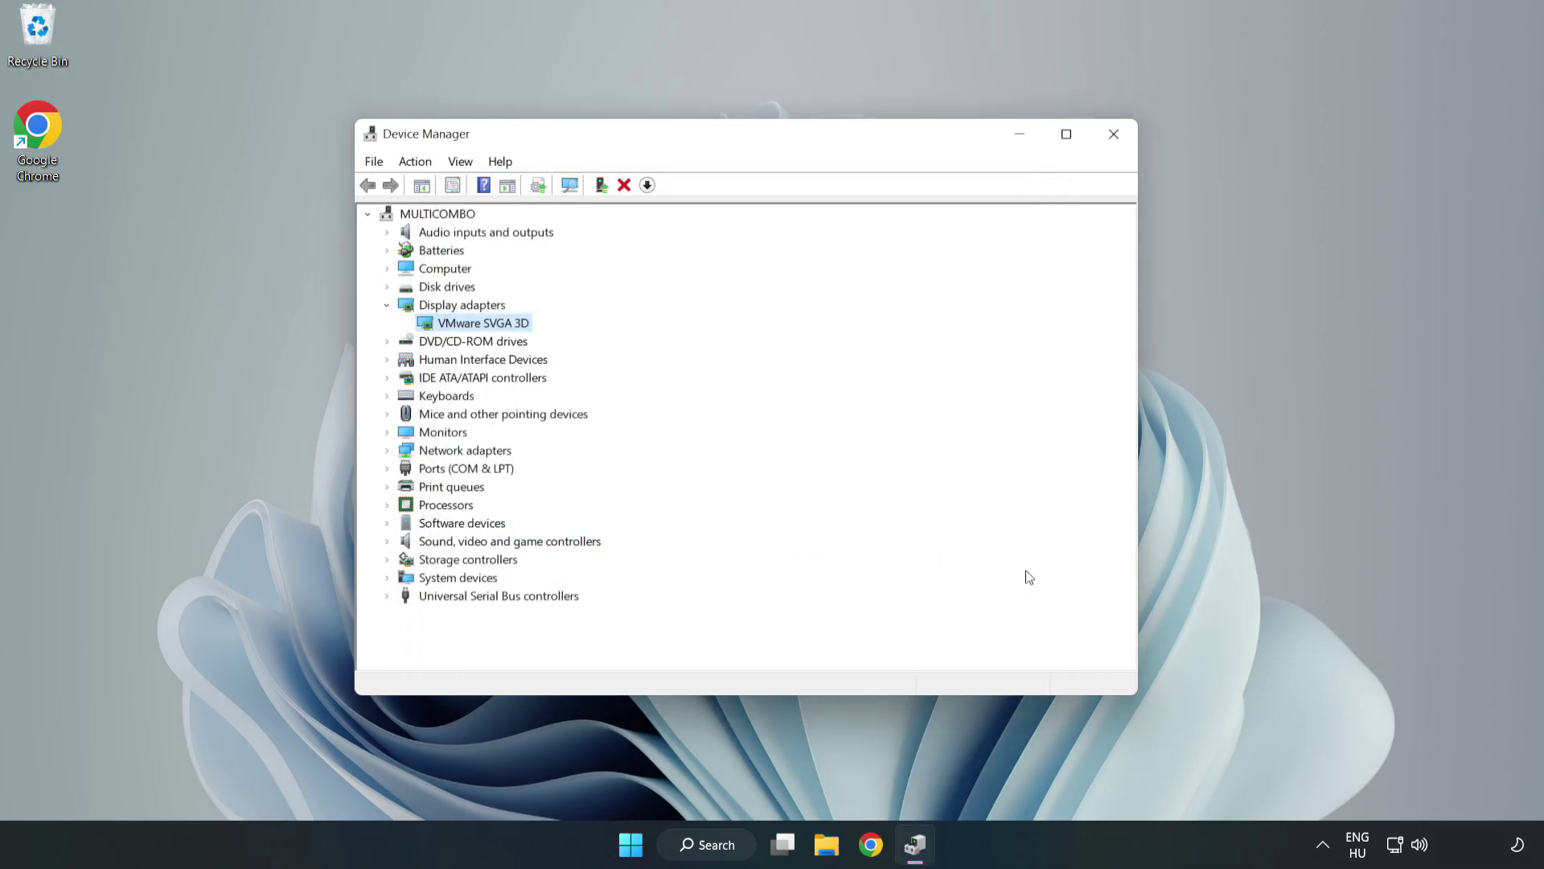
left_click(1115, 142)
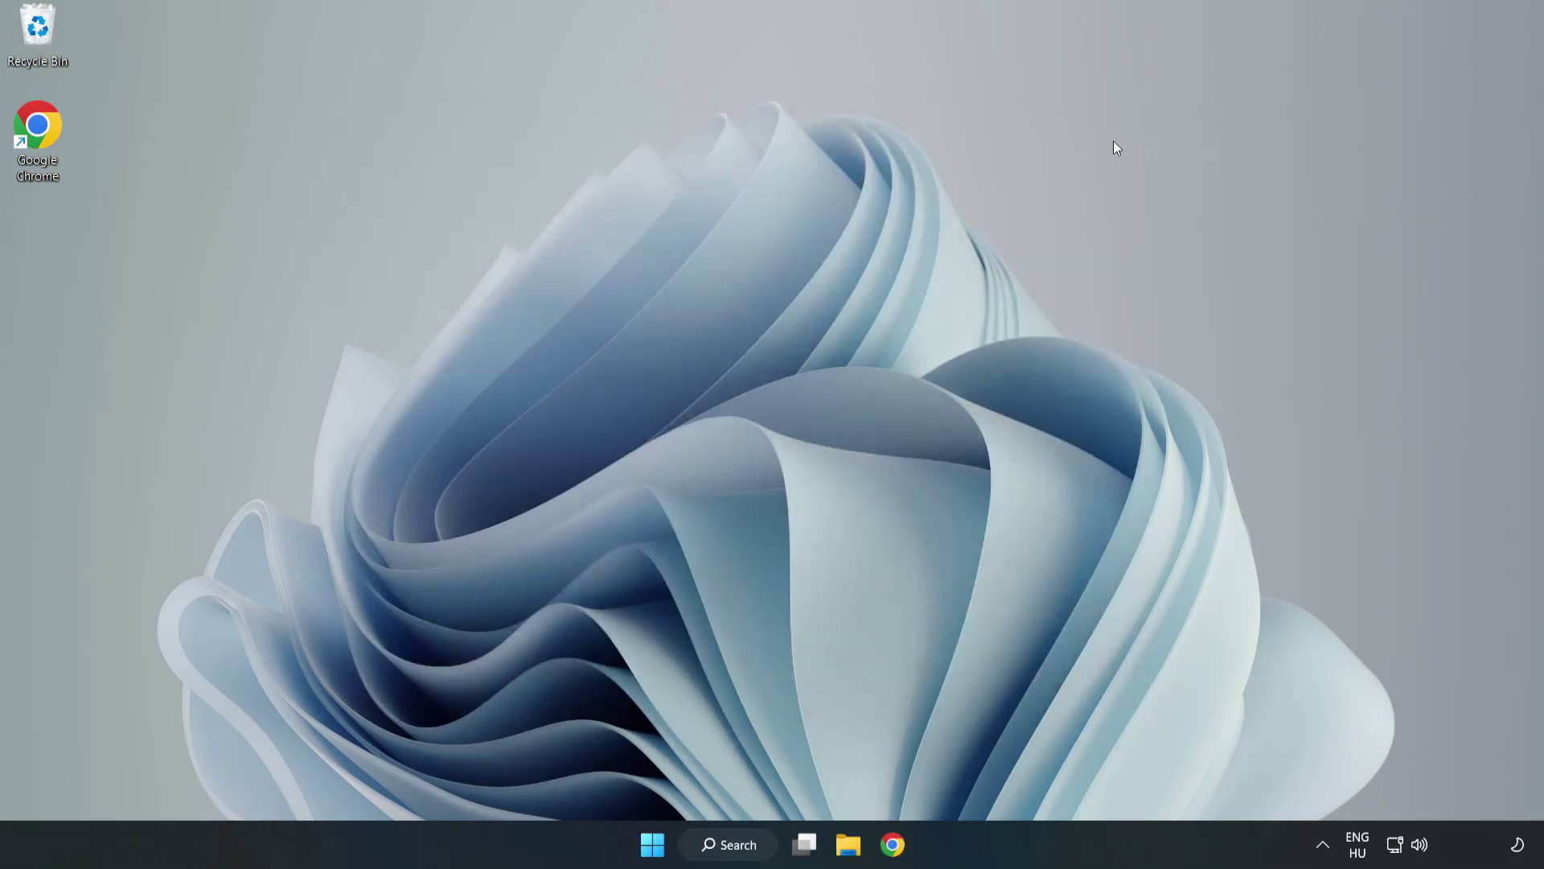
Step: Search 'updates' and open the Windows Update settings page
left_click(737, 850)
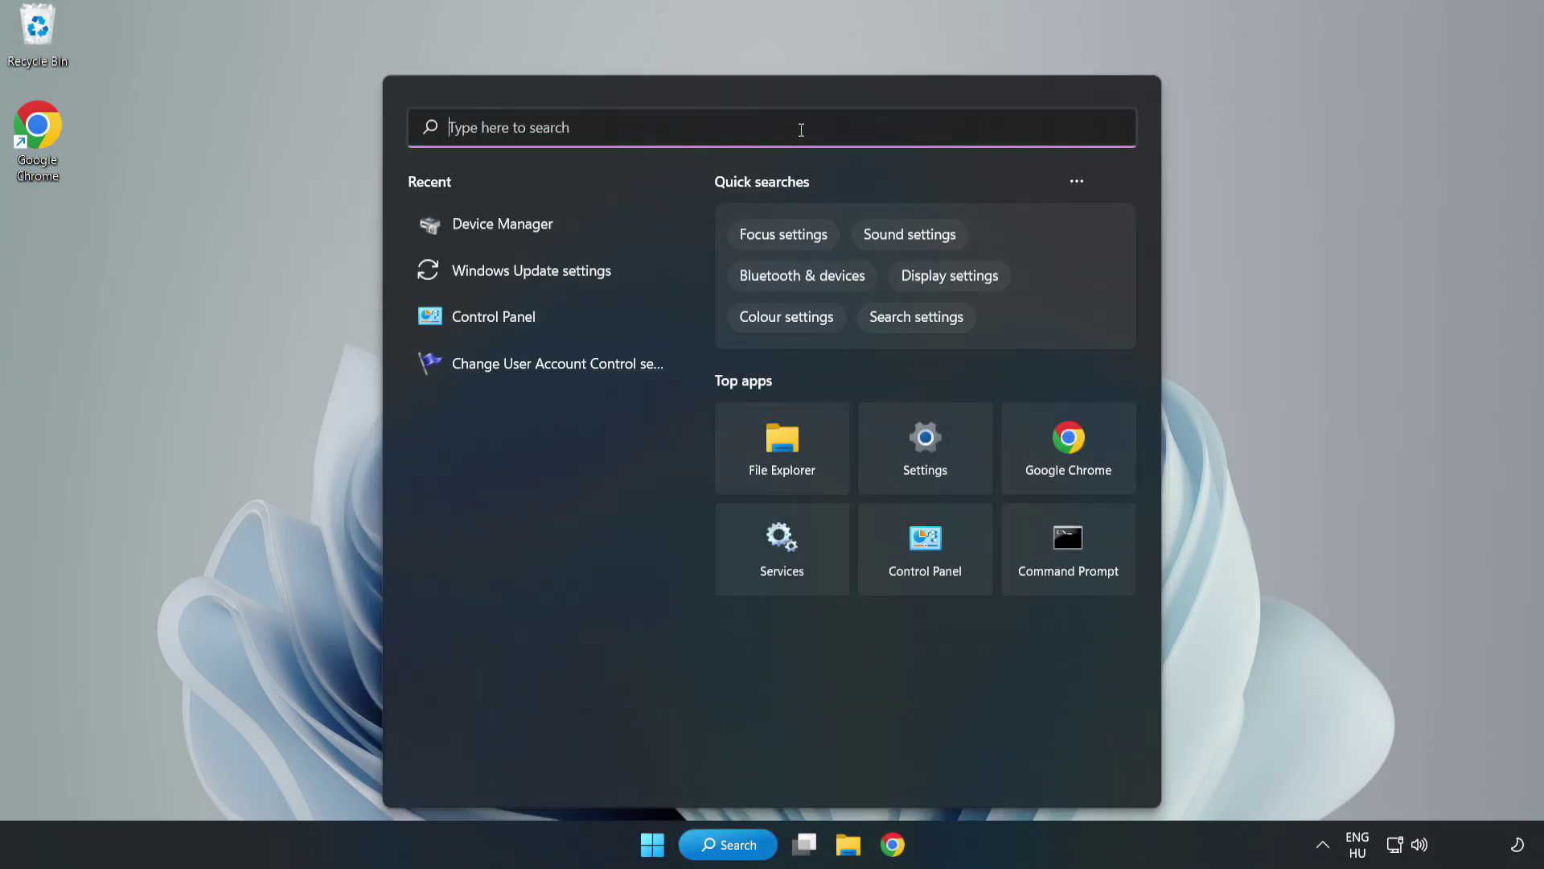
type("updates")
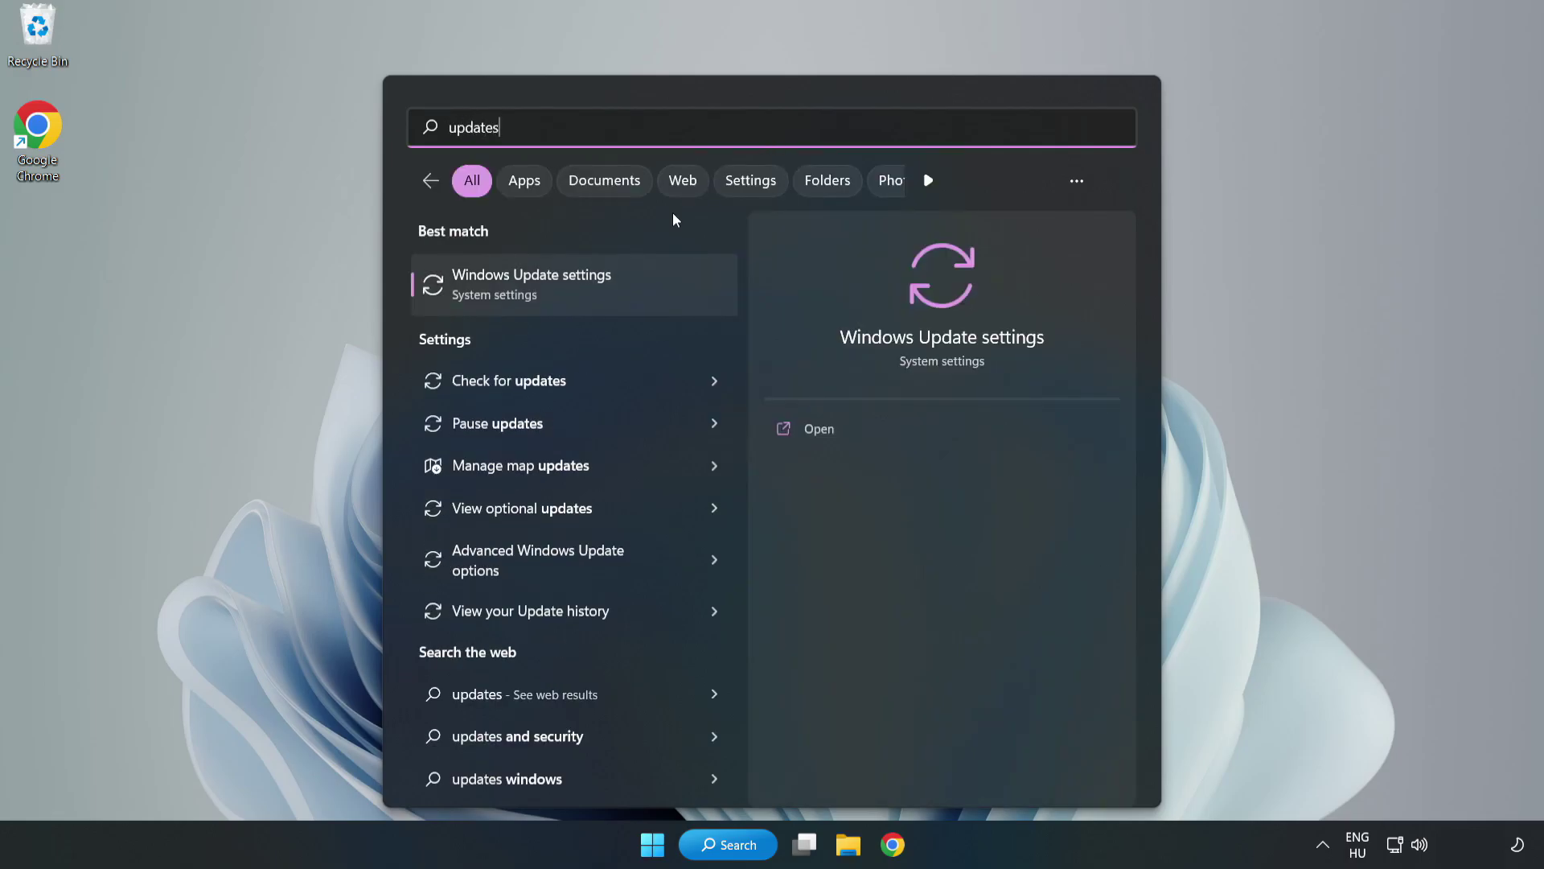
left_click(552, 290)
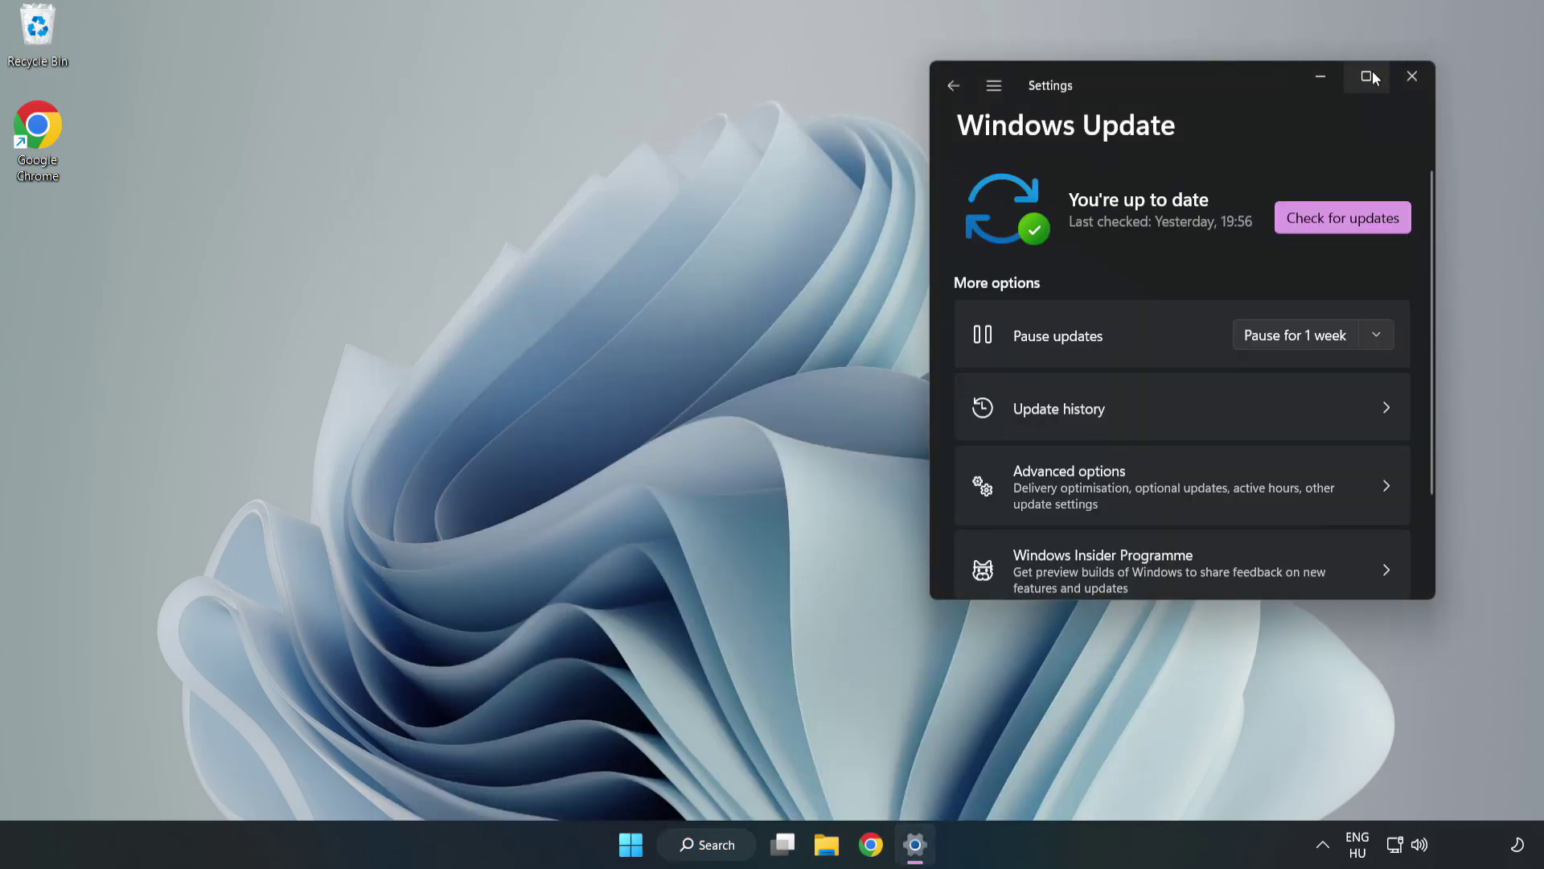
Step: Maximize Settings, run Check for updates until it reports up to date, then close Settings
left_click(1369, 74)
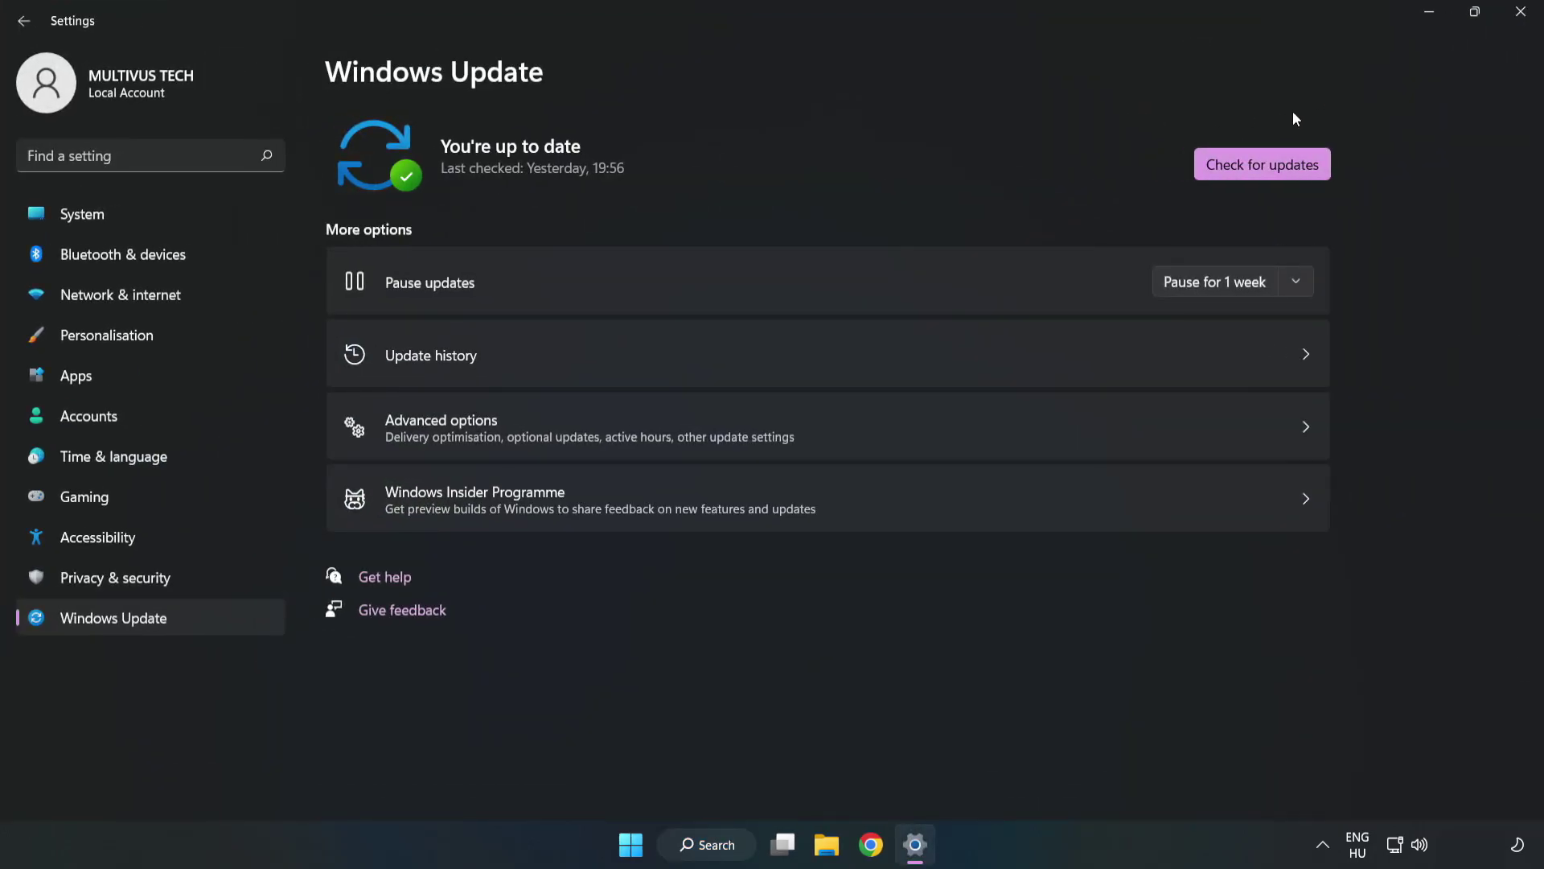
left_click(1268, 167)
left_click(1521, 13)
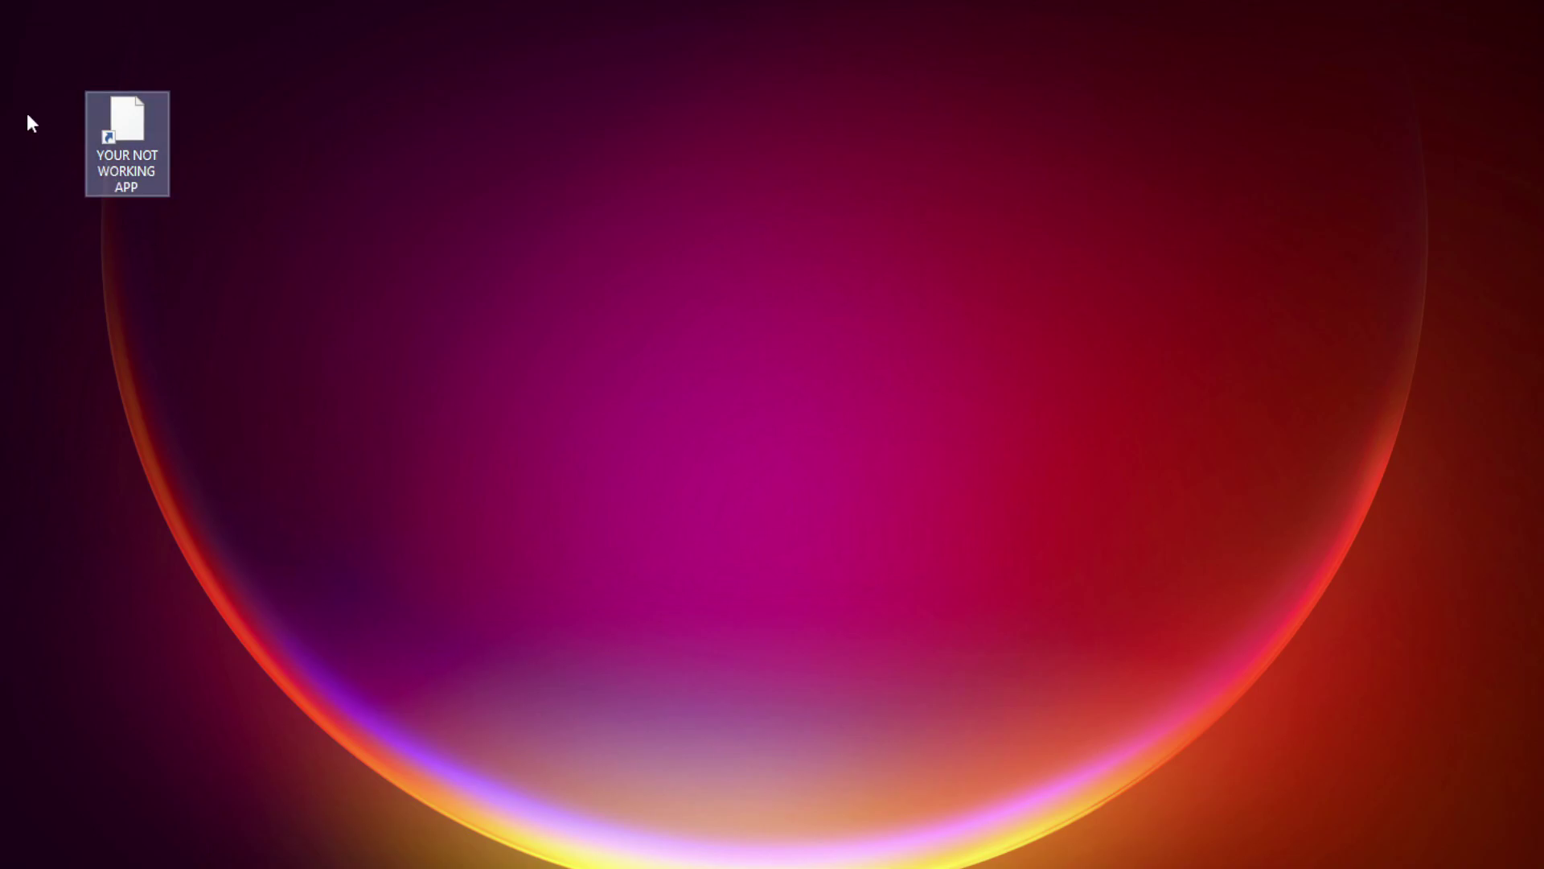
Step: Open Properties for the YOUR NOT WORKING APP shortcut and center the dialog
right_click(125, 114)
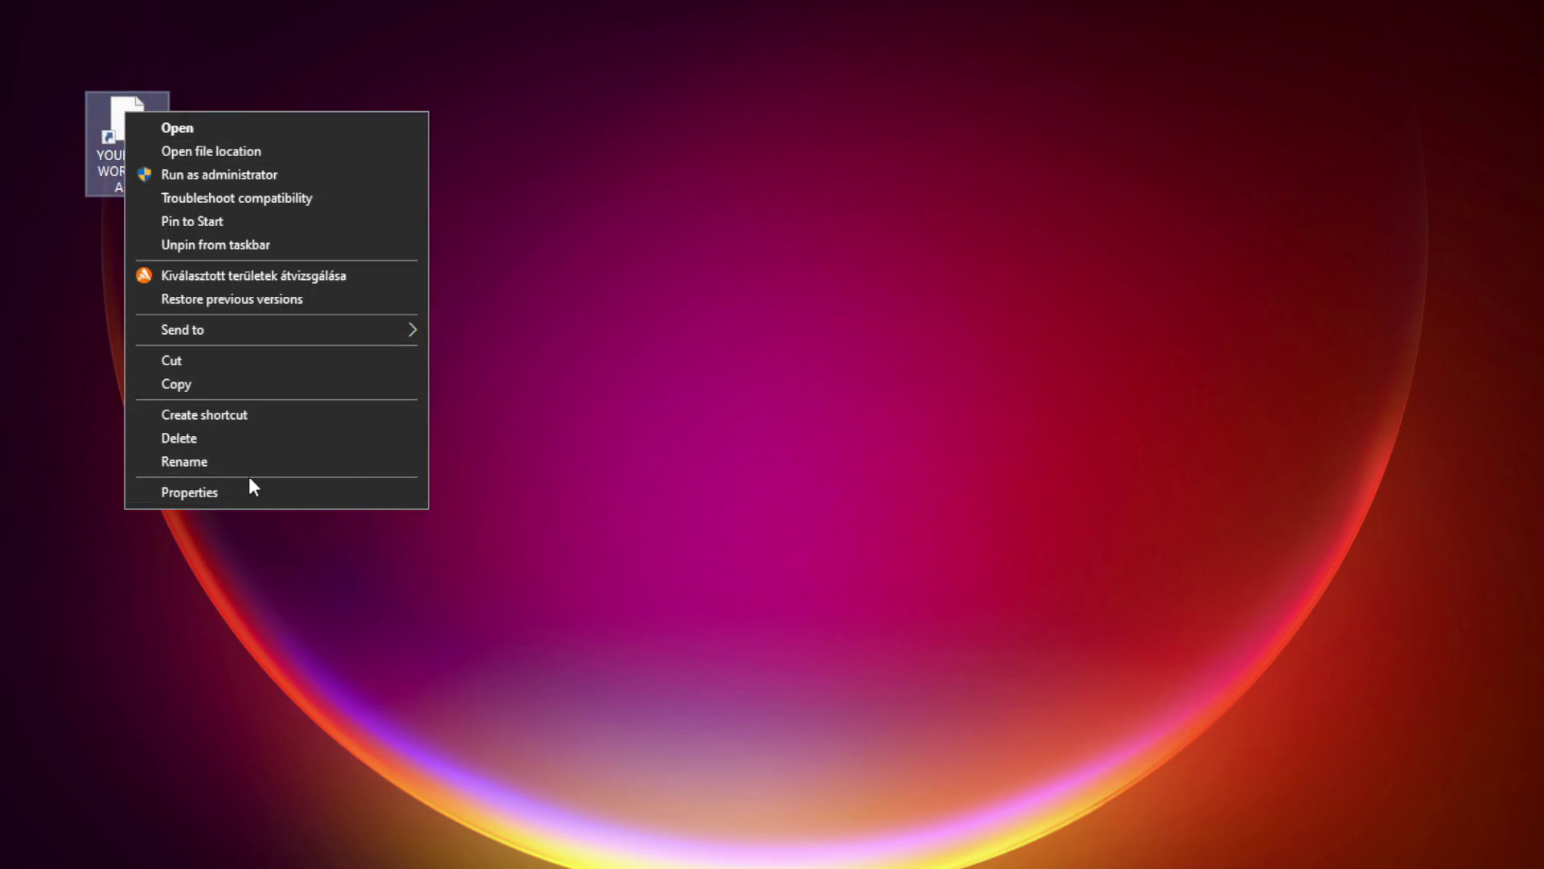
left_click(312, 502)
left_click_drag(338, 135, 767, 166)
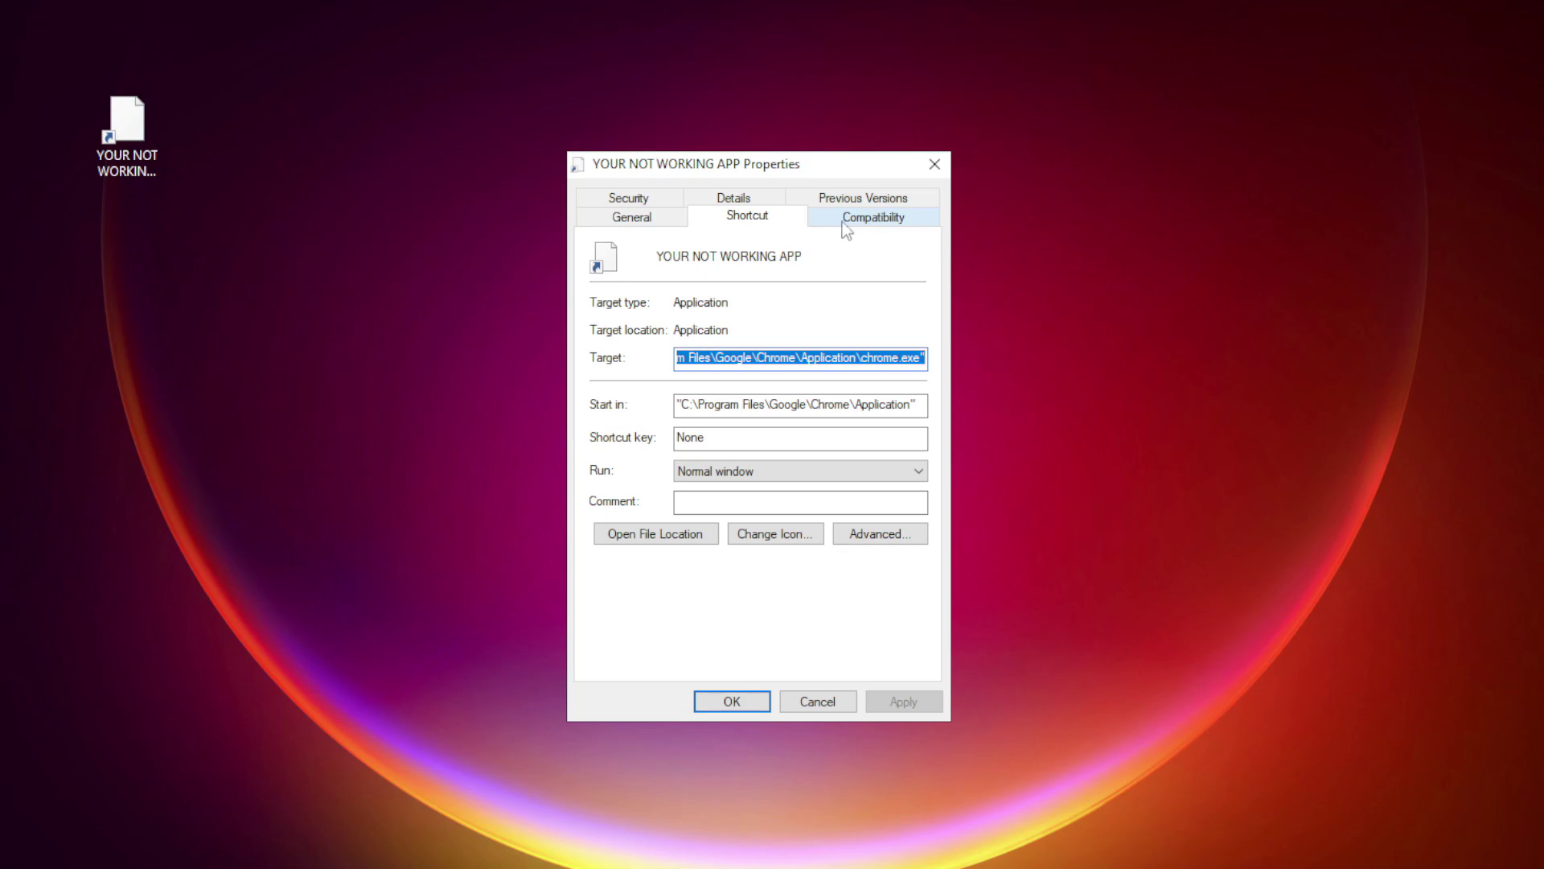
Step: Enable Windows 8 compatibility mode, disable fullscreen optimizations, run as administrator, and apply
left_click(906, 221)
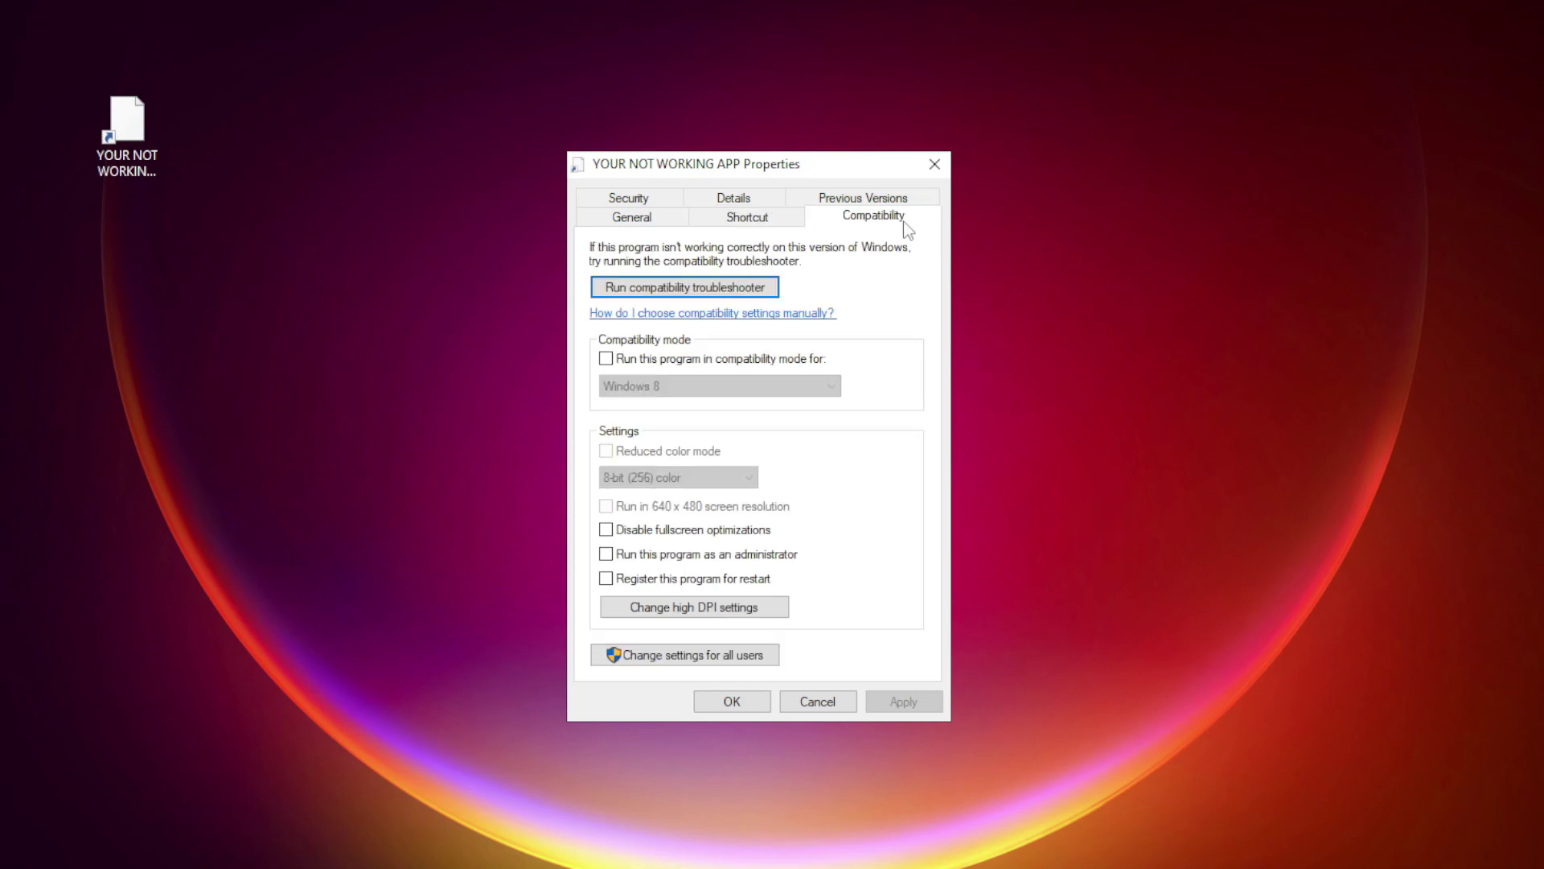
left_click(627, 359)
left_click(689, 388)
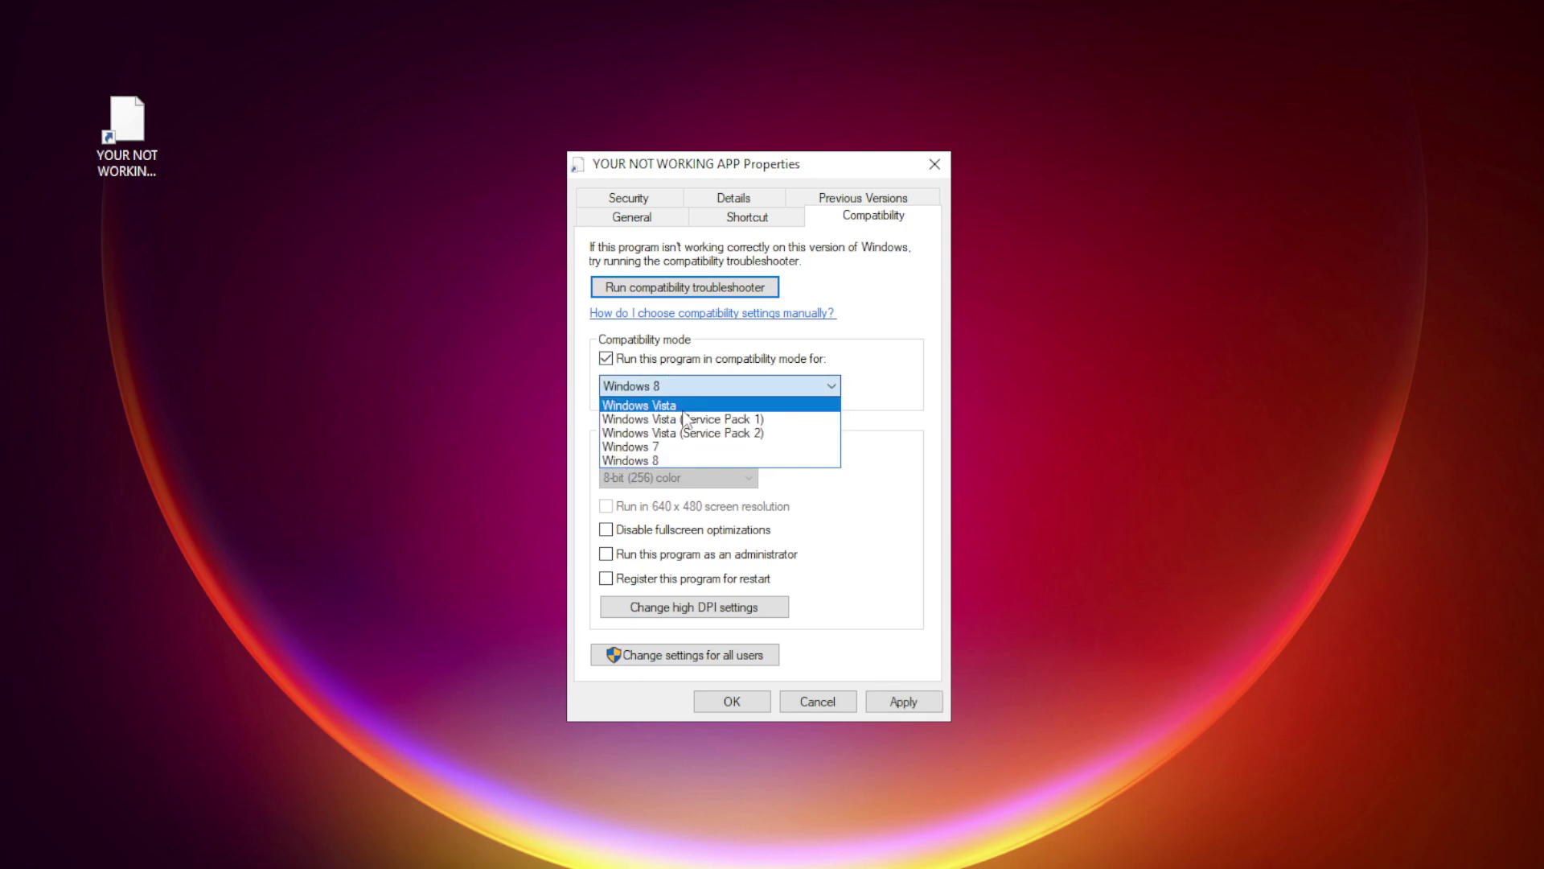
left_click(674, 457)
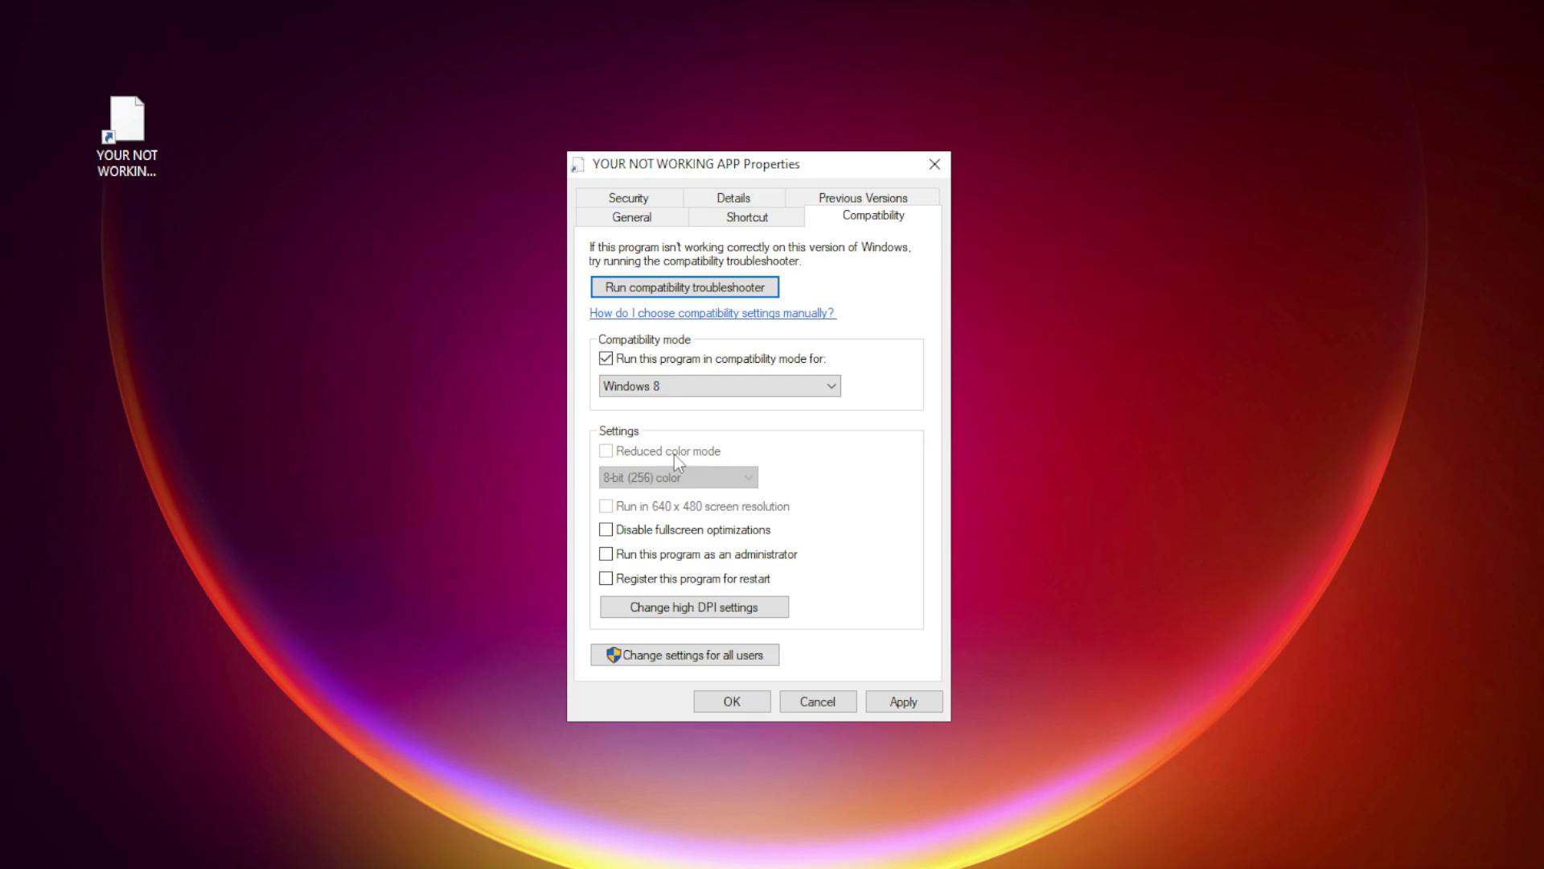
left_click(675, 534)
left_click(652, 558)
left_click(915, 708)
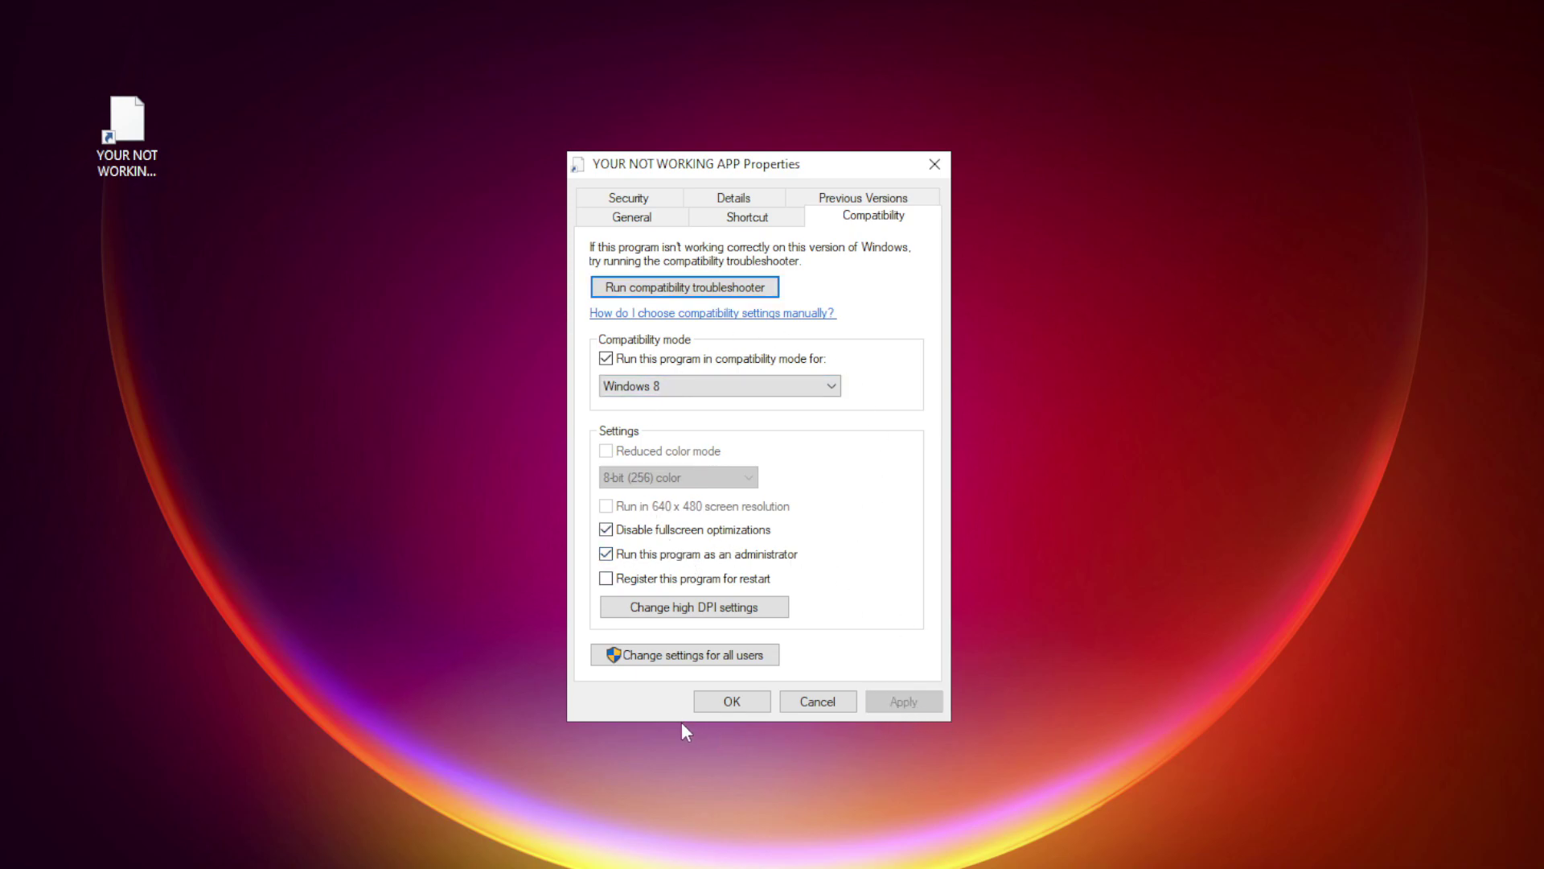
left_click(733, 702)
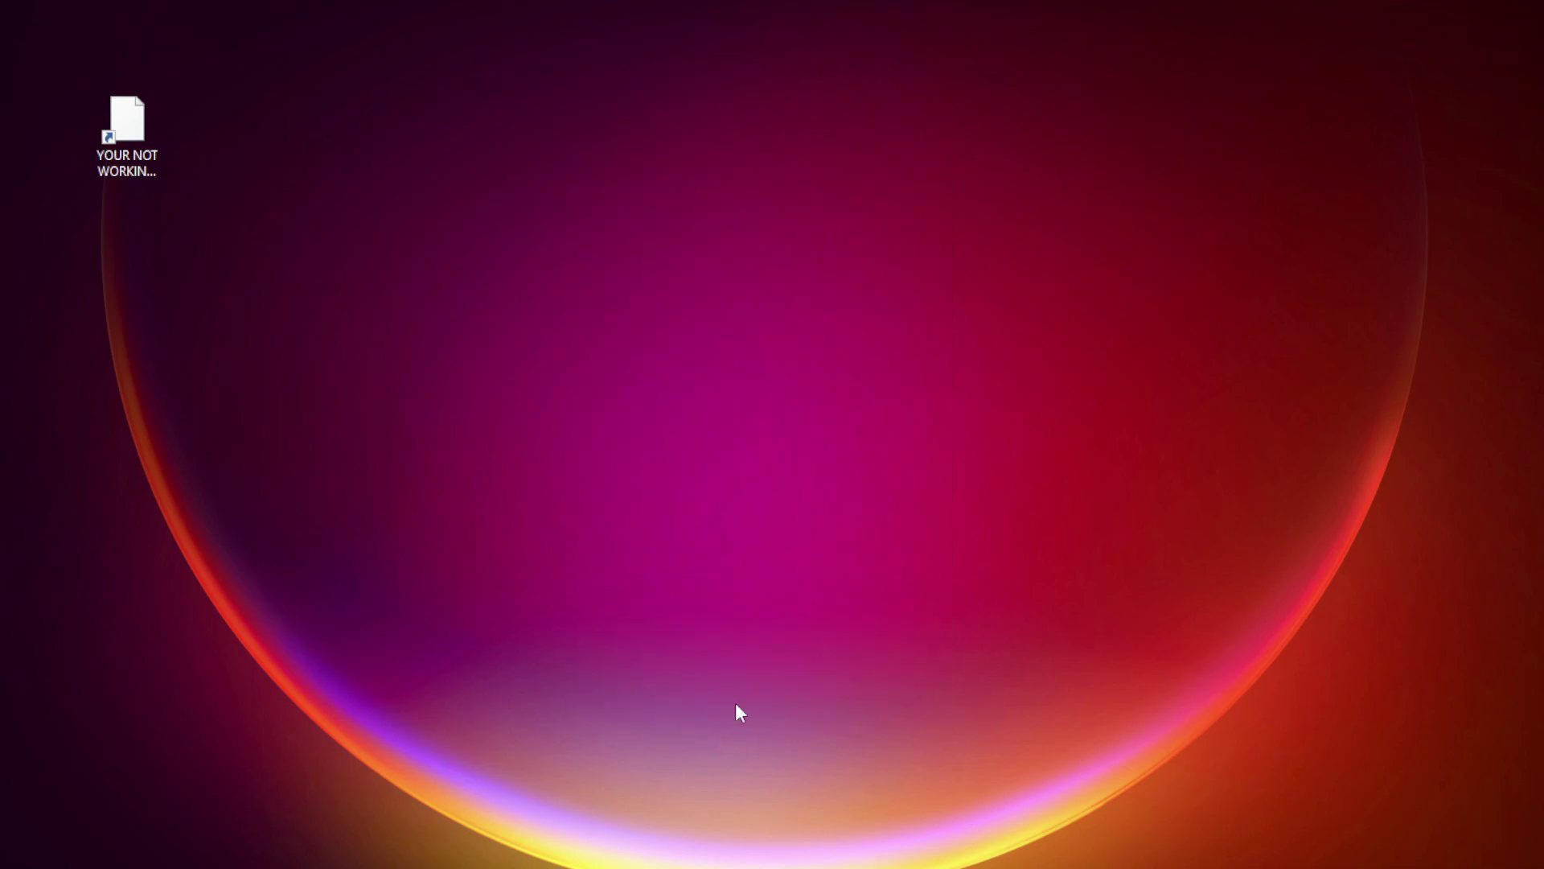
Step: Test-launch the YOUR NOT WORKING APP shortcut, then open Task Manager from the Start menu
double_click(118, 139)
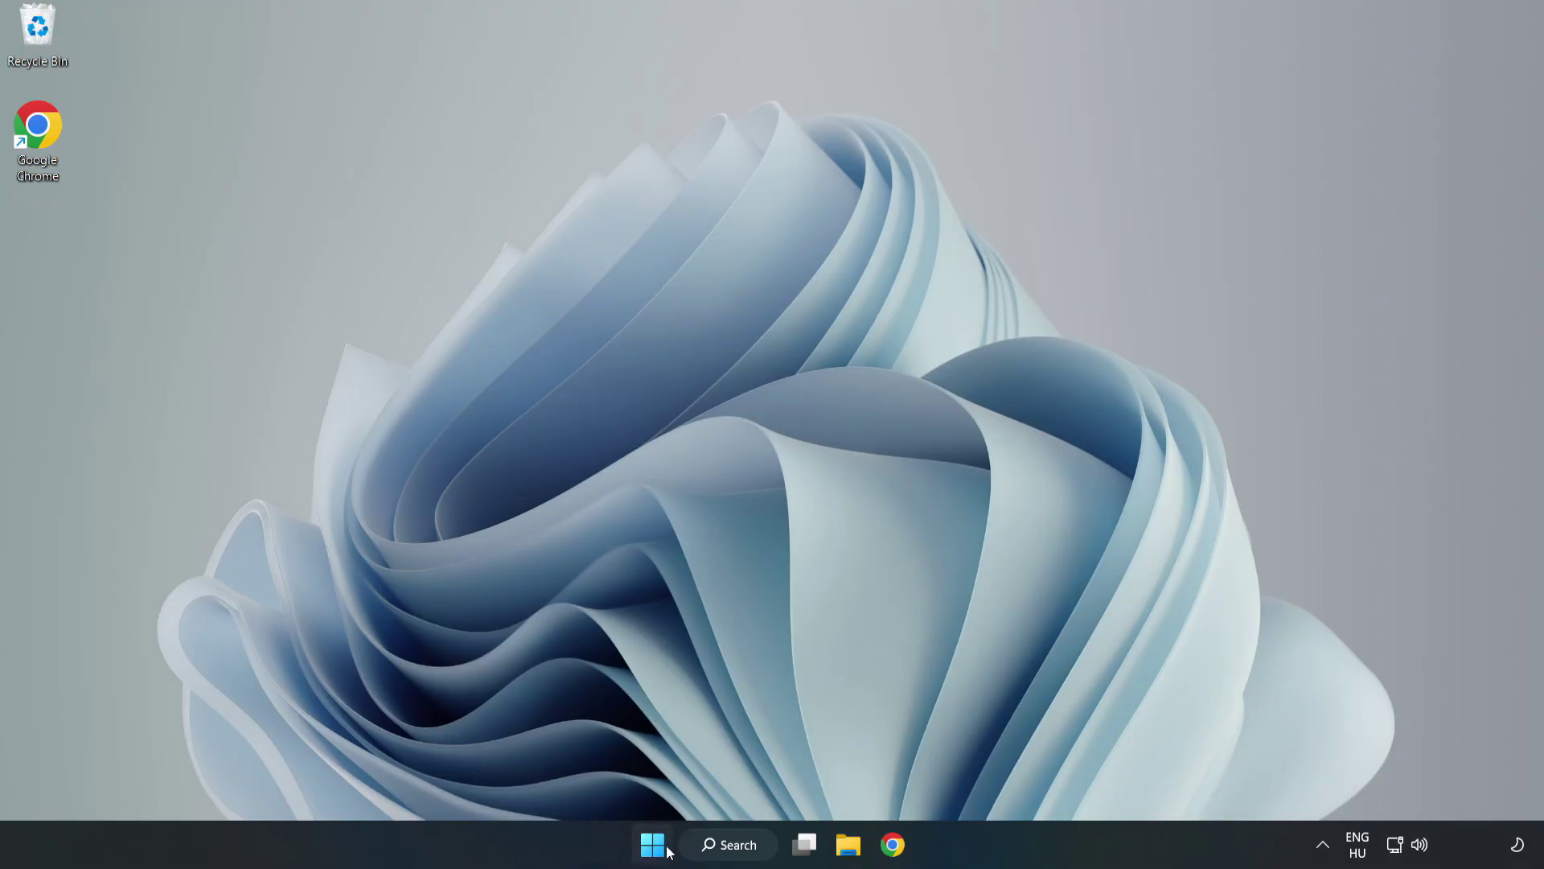
right_click(654, 850)
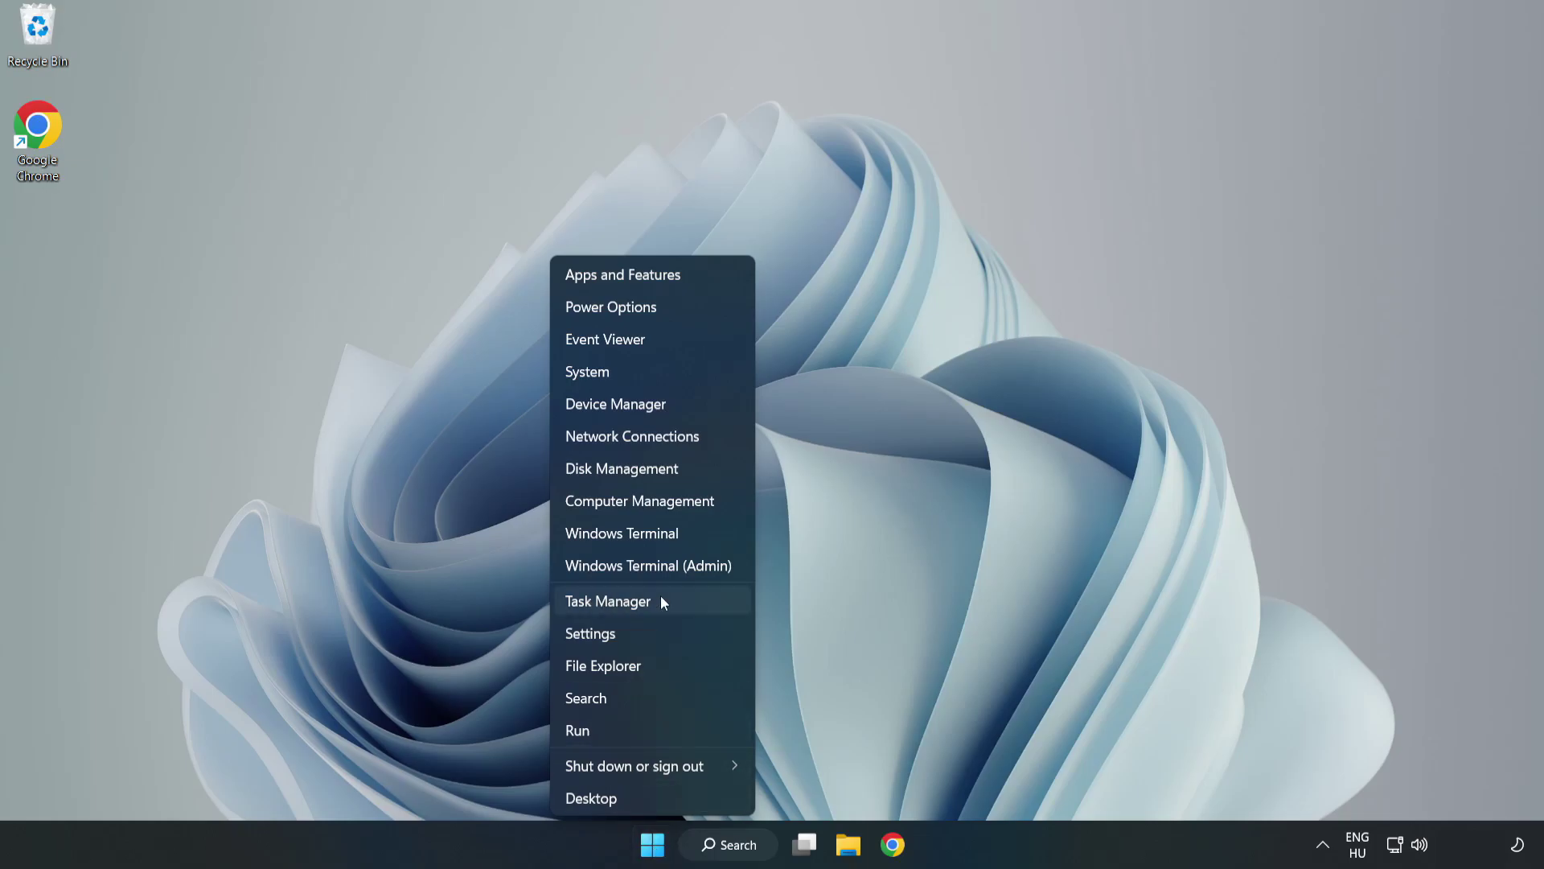
left_click(649, 600)
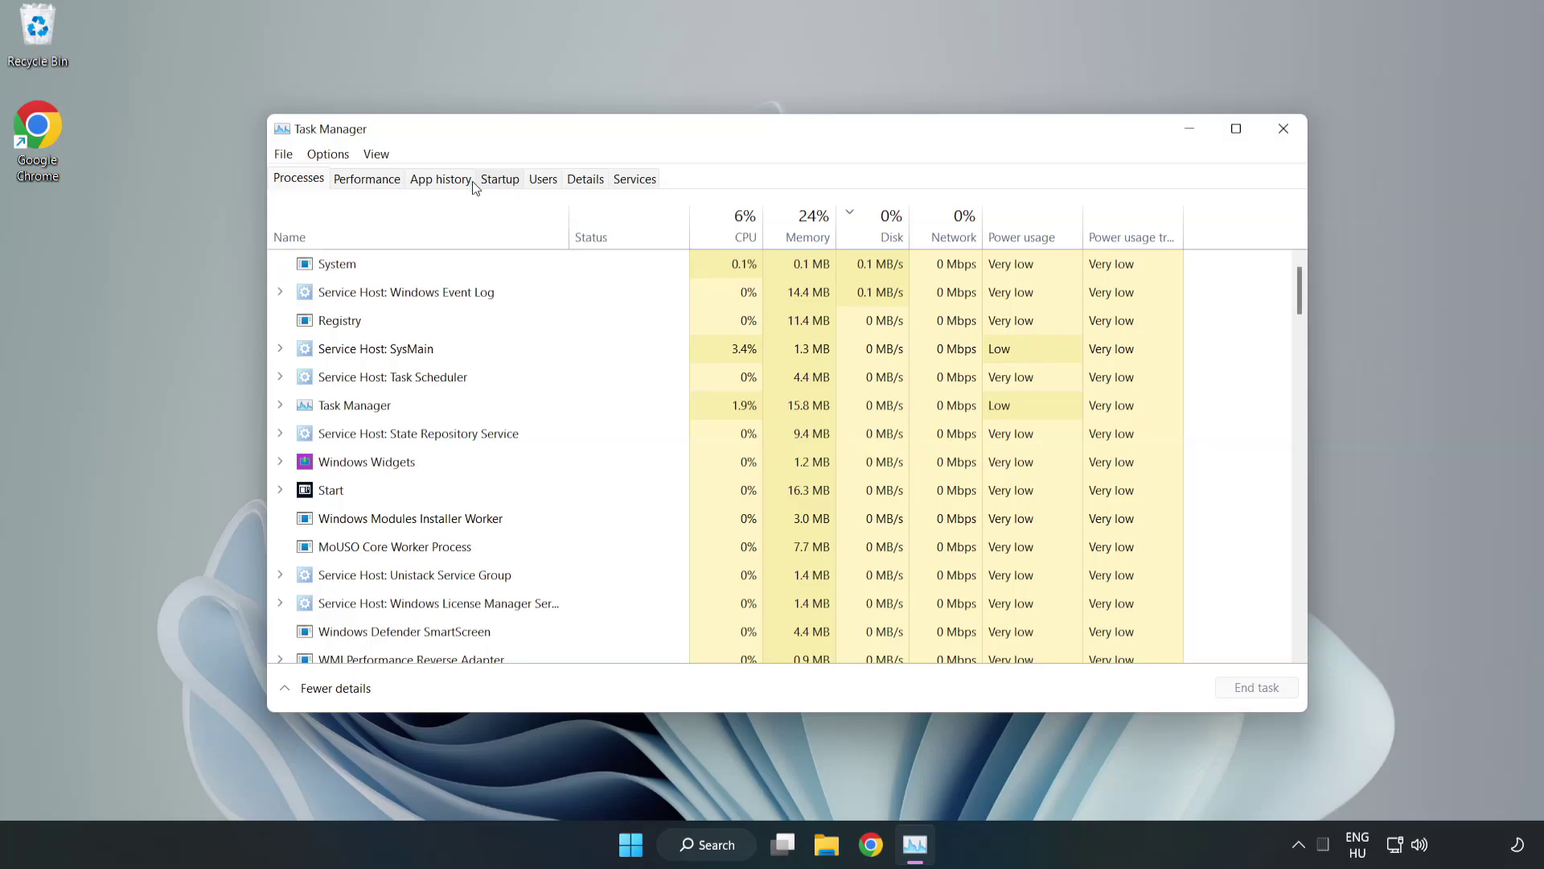
Step: Disable Cortana, Microsoft Edge, Microsoft Teams and Phone Link at startup, then close Task Manager
left_click(501, 184)
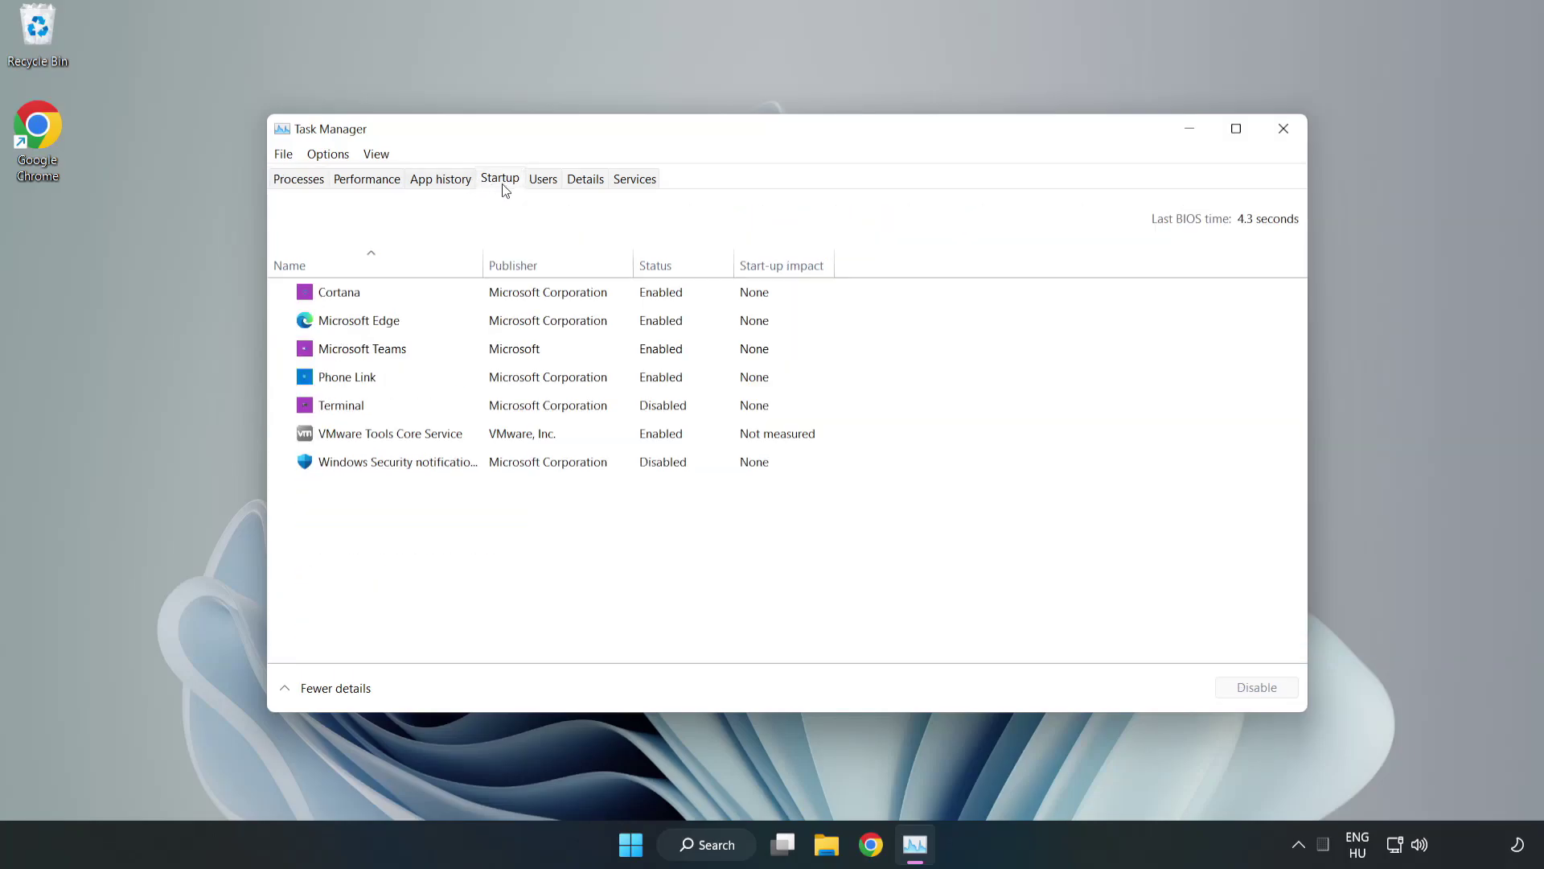
left_click(533, 304)
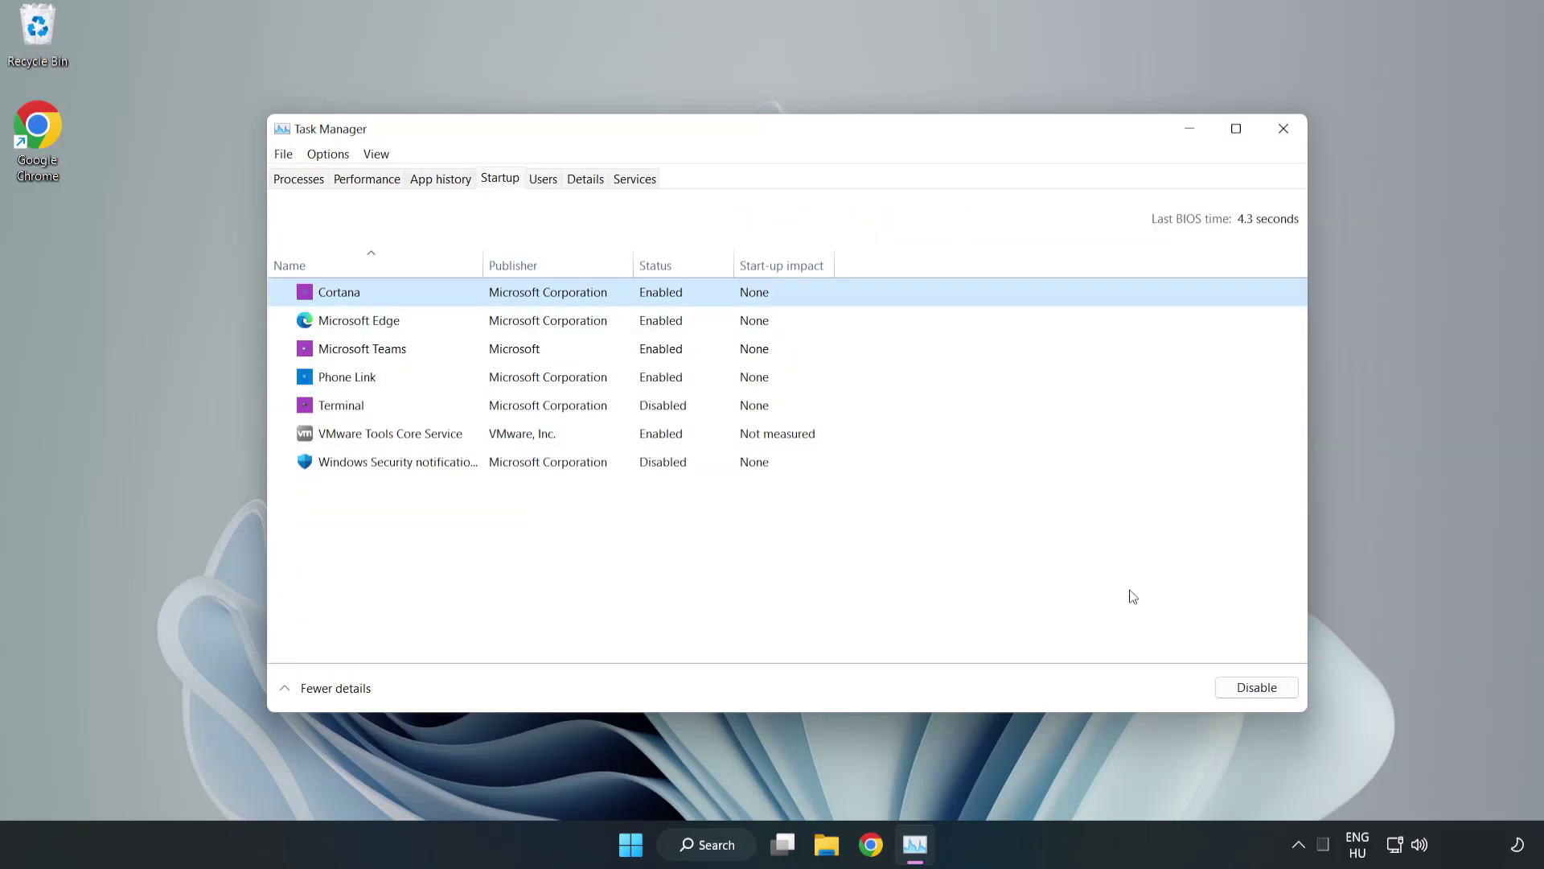
left_click(1248, 688)
left_click(667, 318)
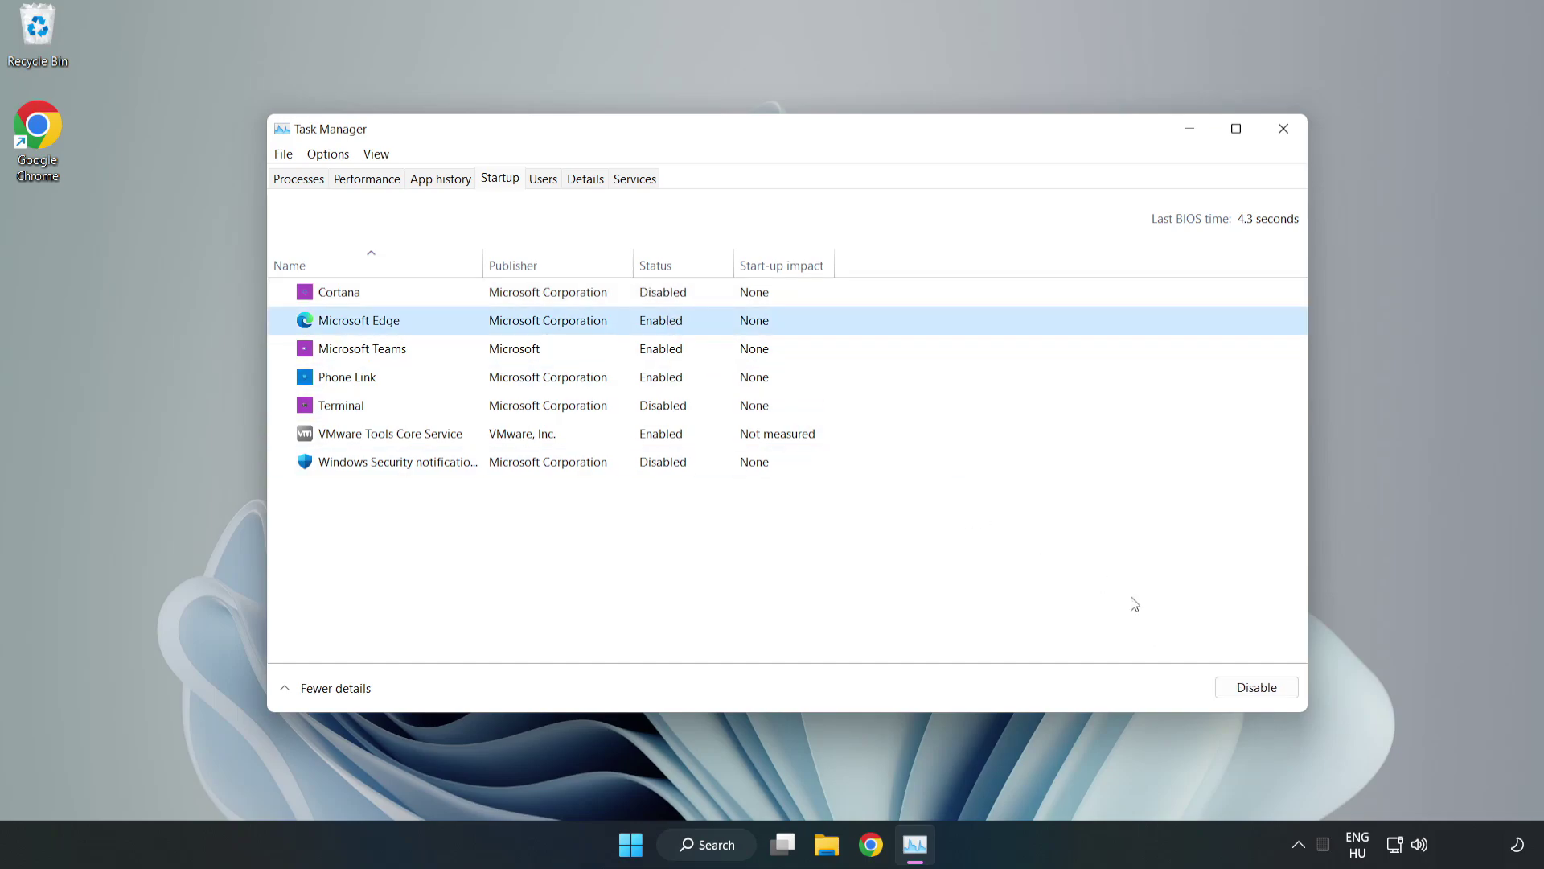
left_click(1250, 688)
left_click(524, 348)
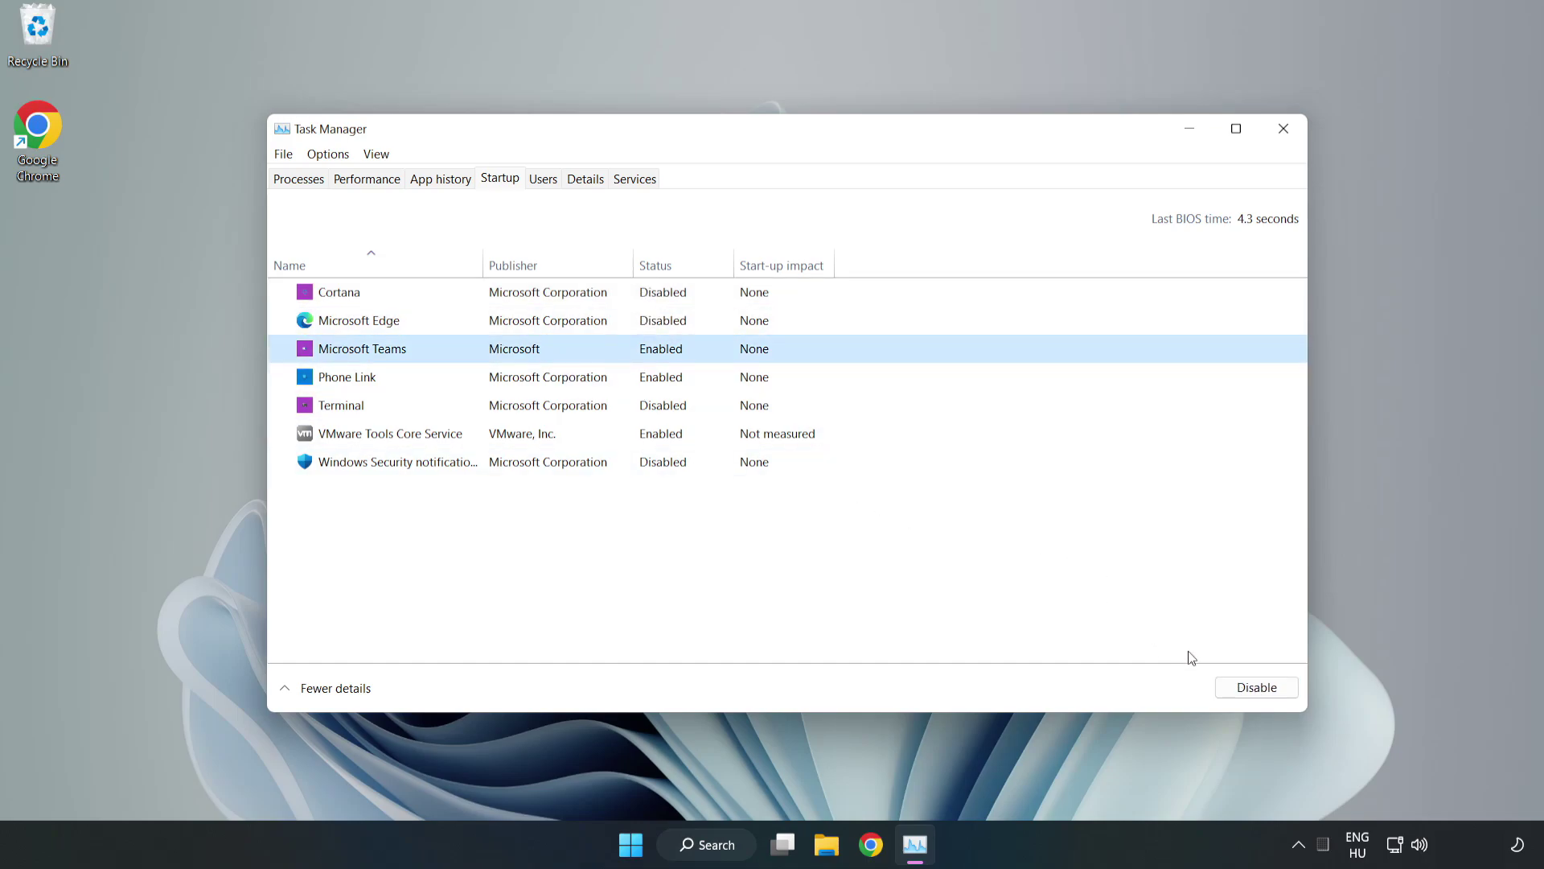
left_click(1251, 687)
left_click(519, 378)
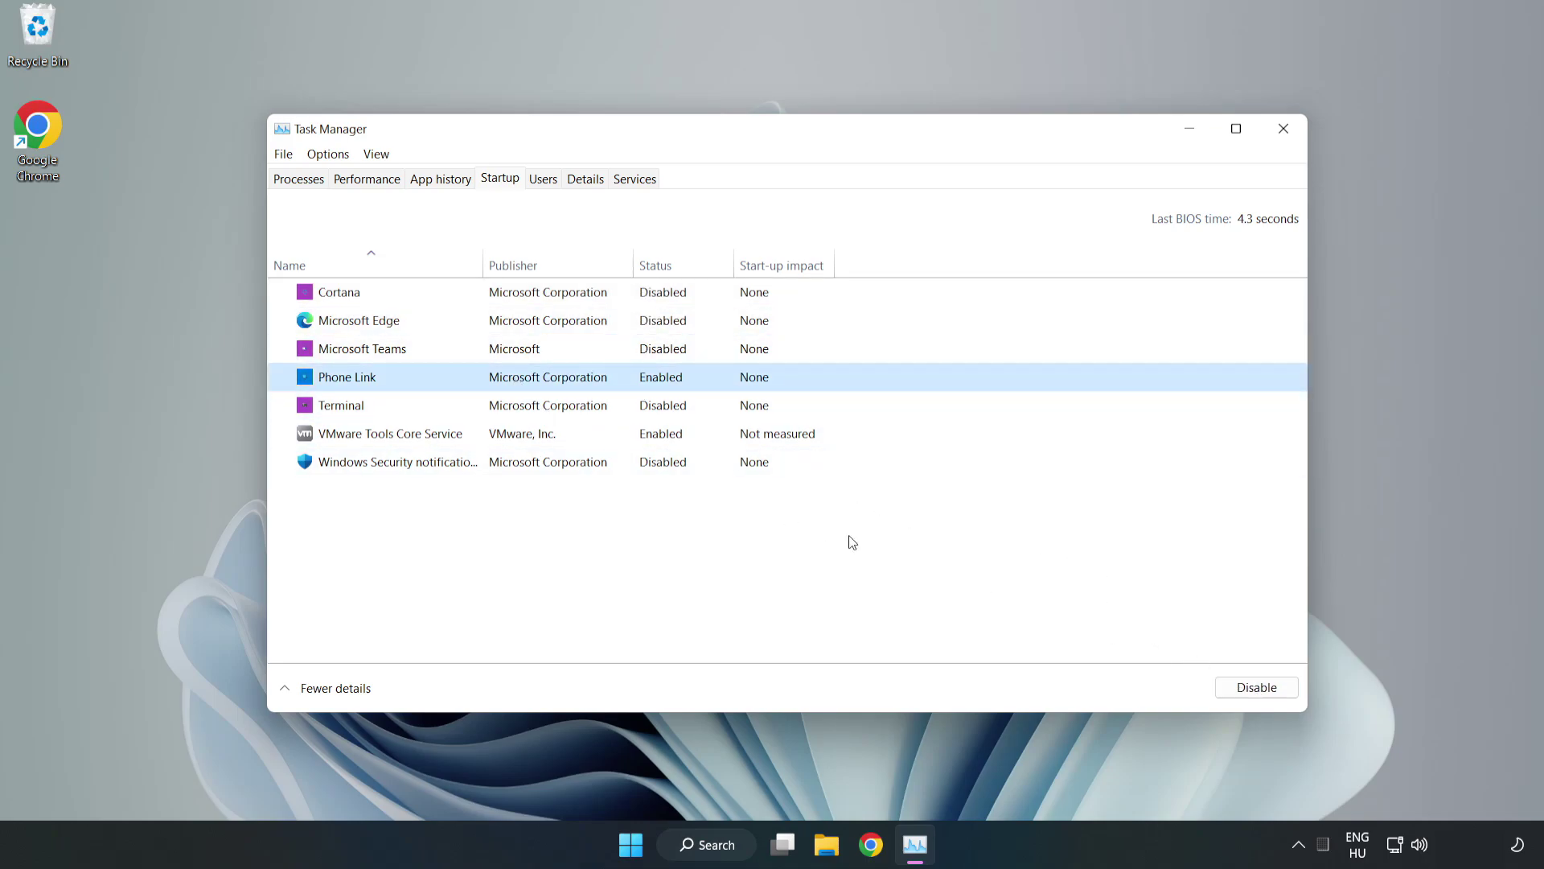
left_click(1285, 693)
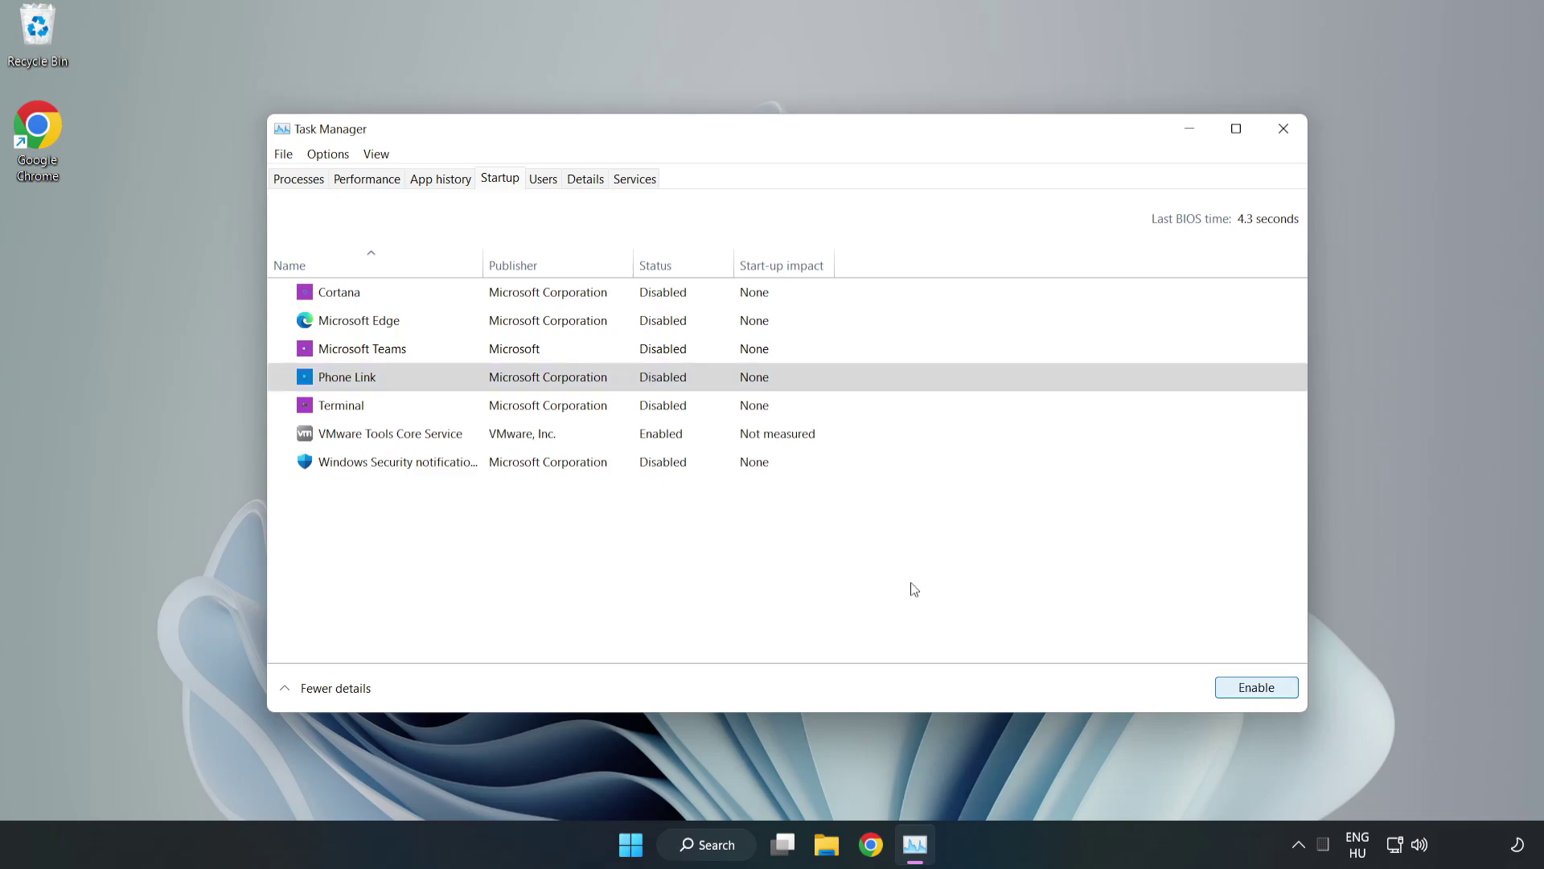
left_click(1285, 131)
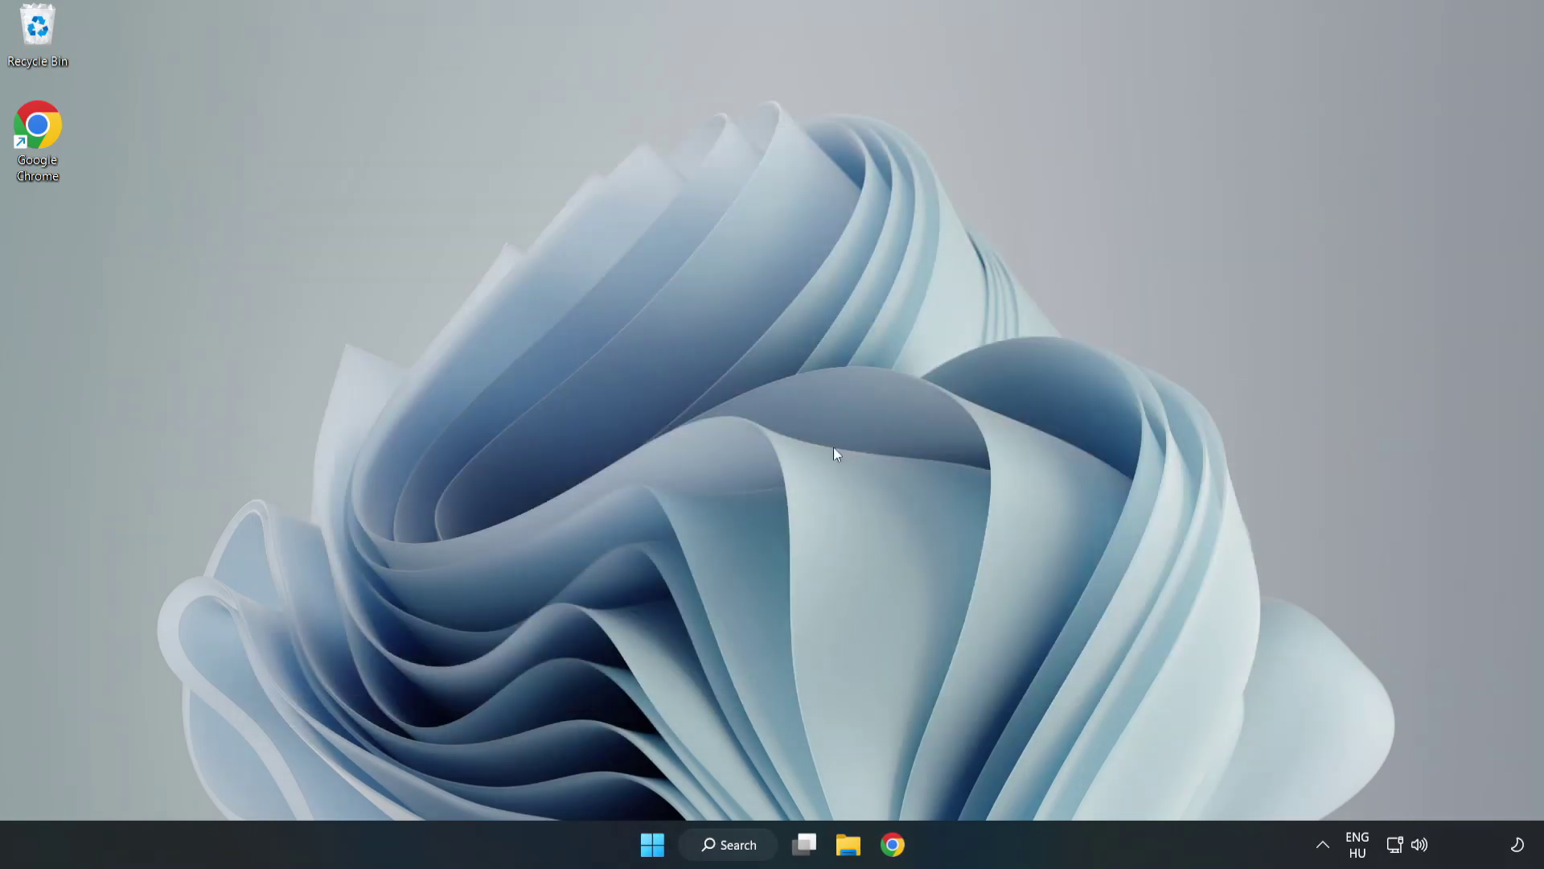
left_click(888, 849)
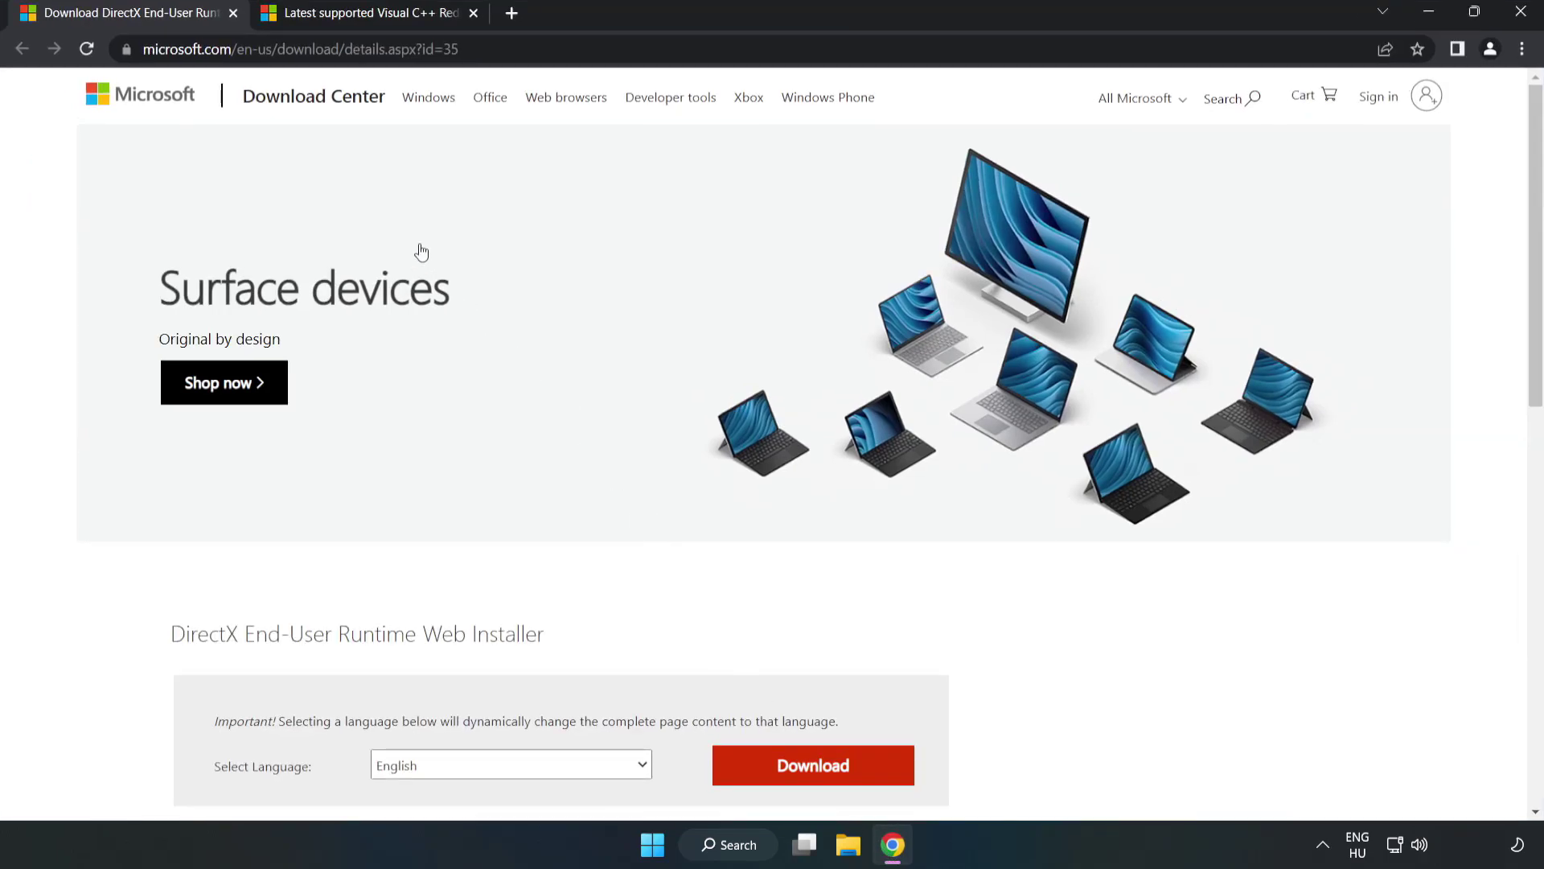
Step: Download the DirectX End-User Runtime Web Installer, dxwebsetup.exe, from the Download Center page
left_click(199, 49)
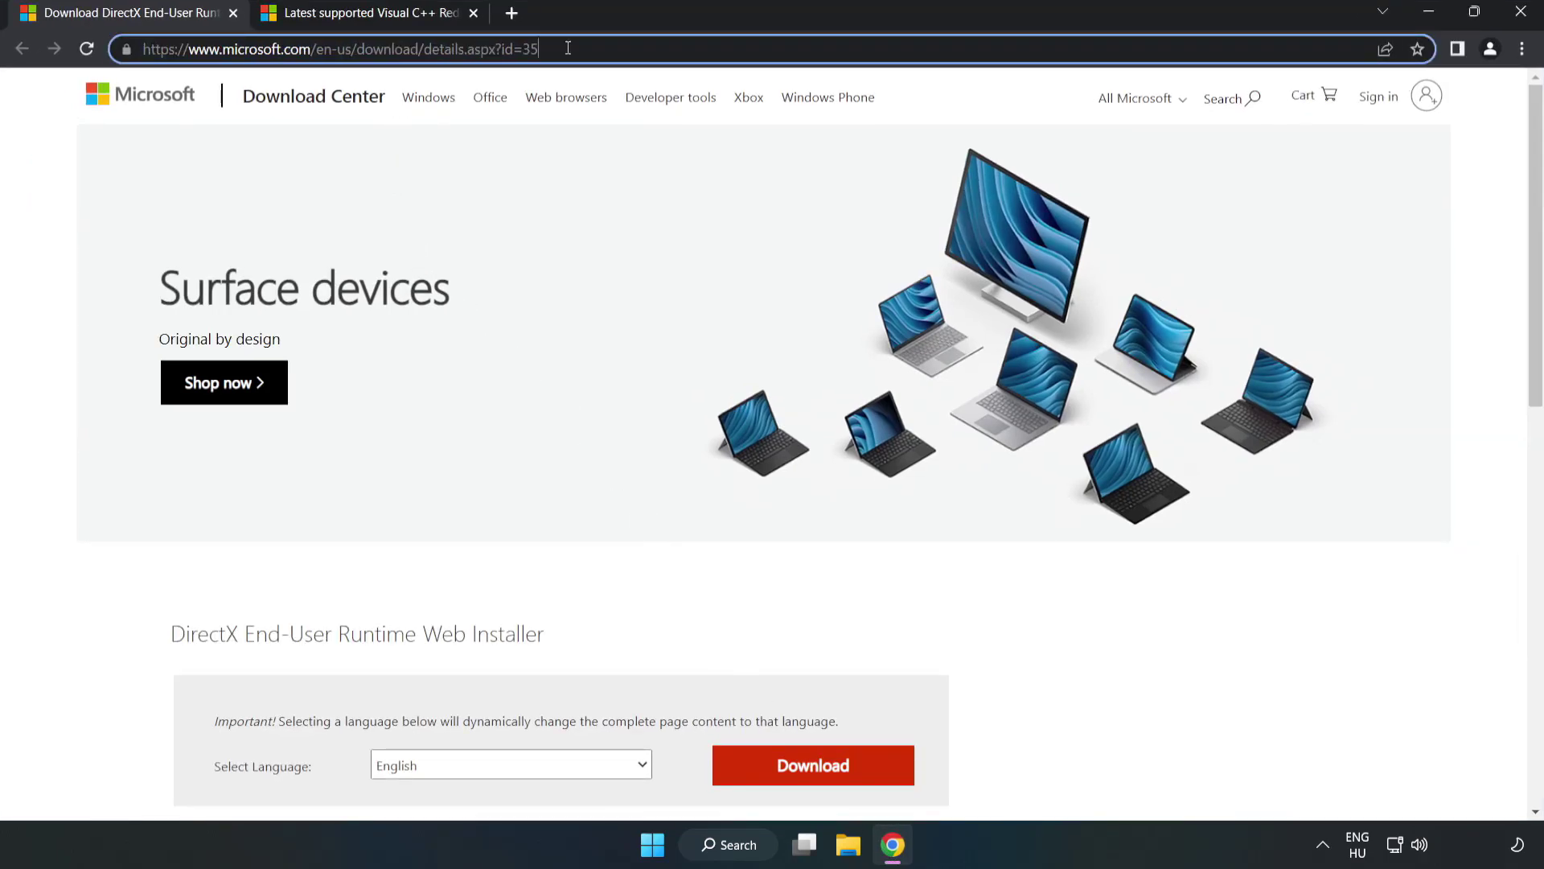
left_click(60, 183)
scroll(758, 538, "down", 3)
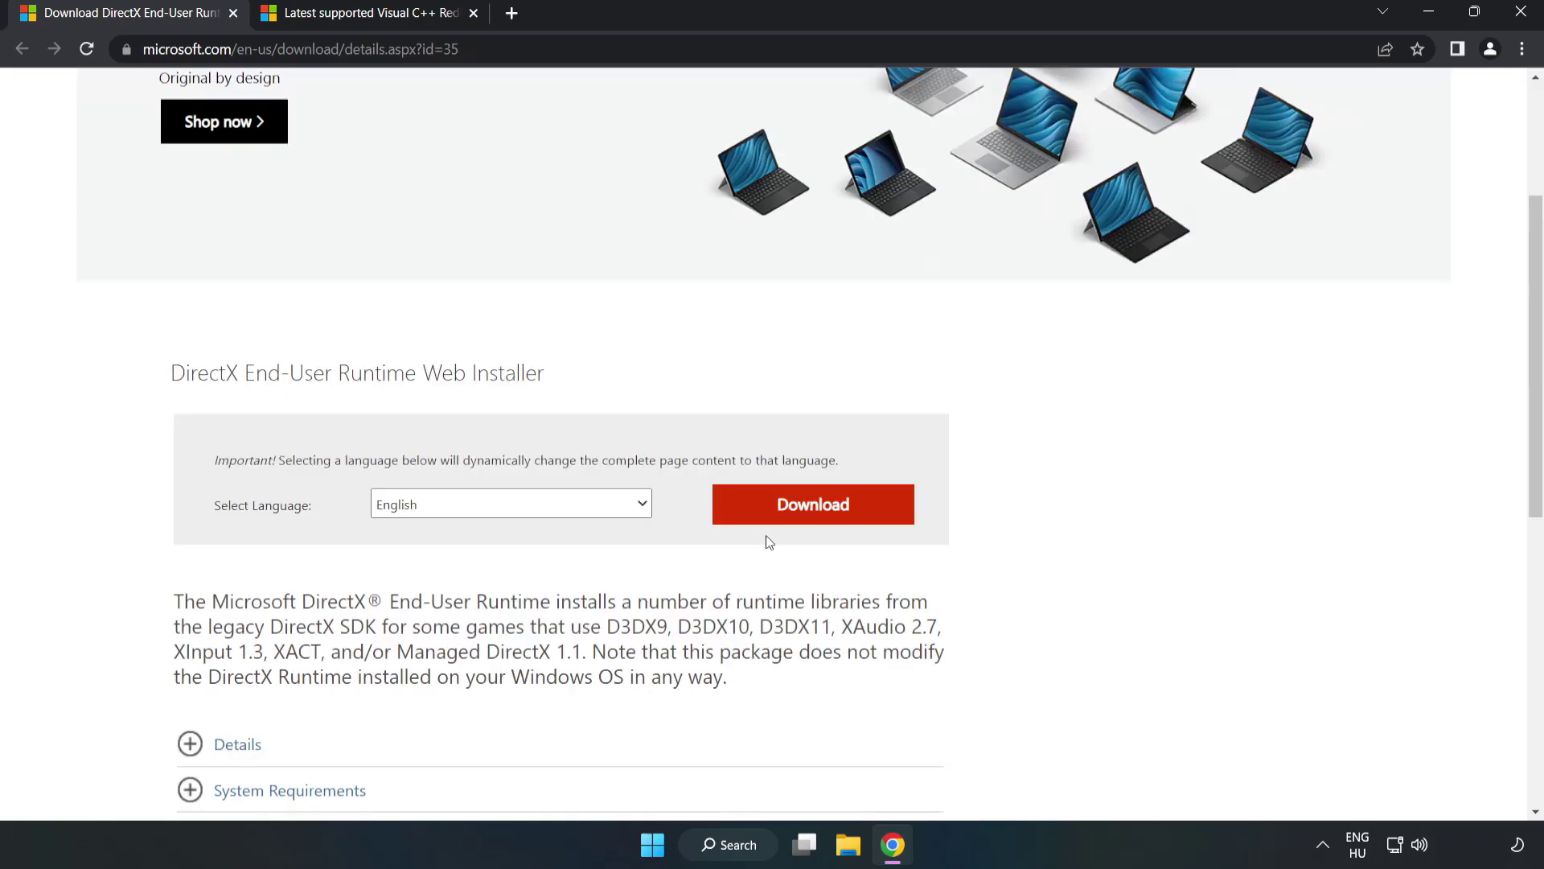
left_click(821, 515)
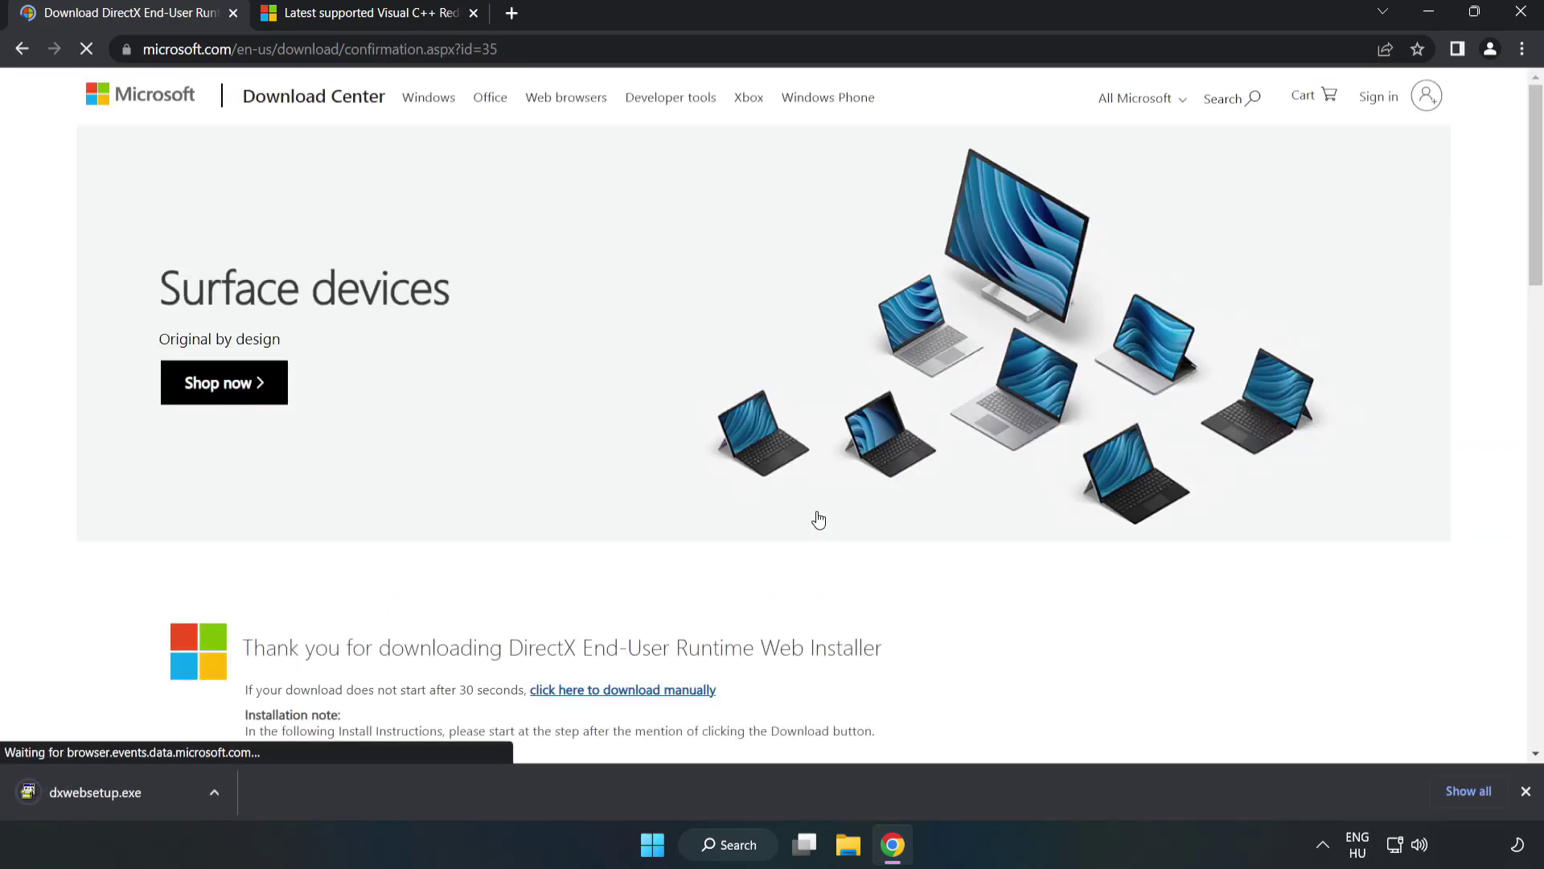
Step: Run dxwebsetup.exe, accept the licence, decline the Bing Bar, and finish DirectX setup
left_click(113, 793)
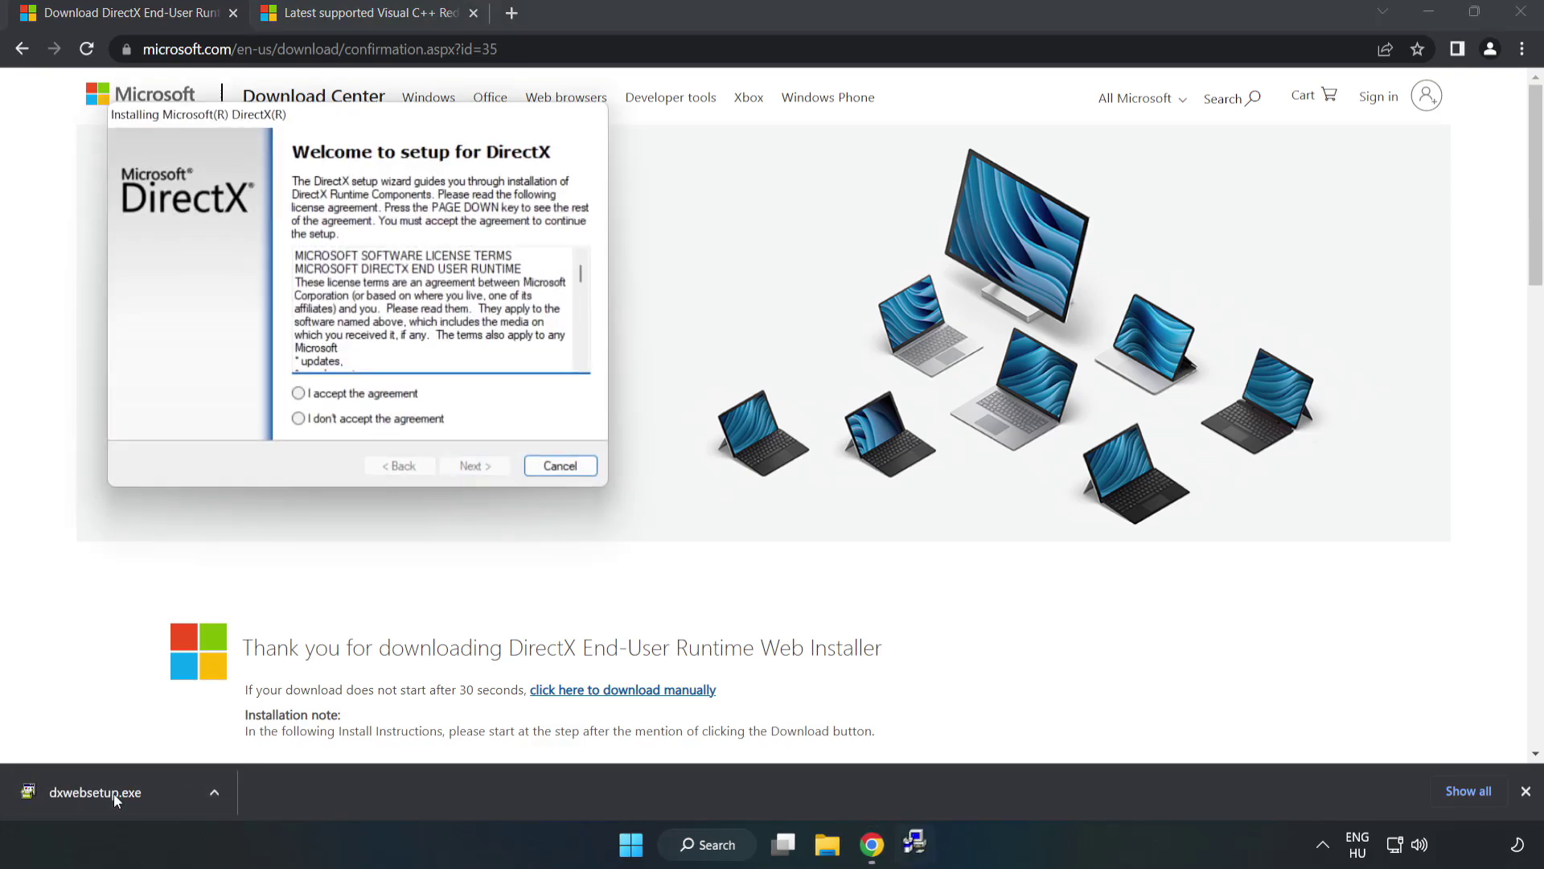
left_click_drag(351, 124, 752, 259)
left_click_drag(981, 408, 969, 507)
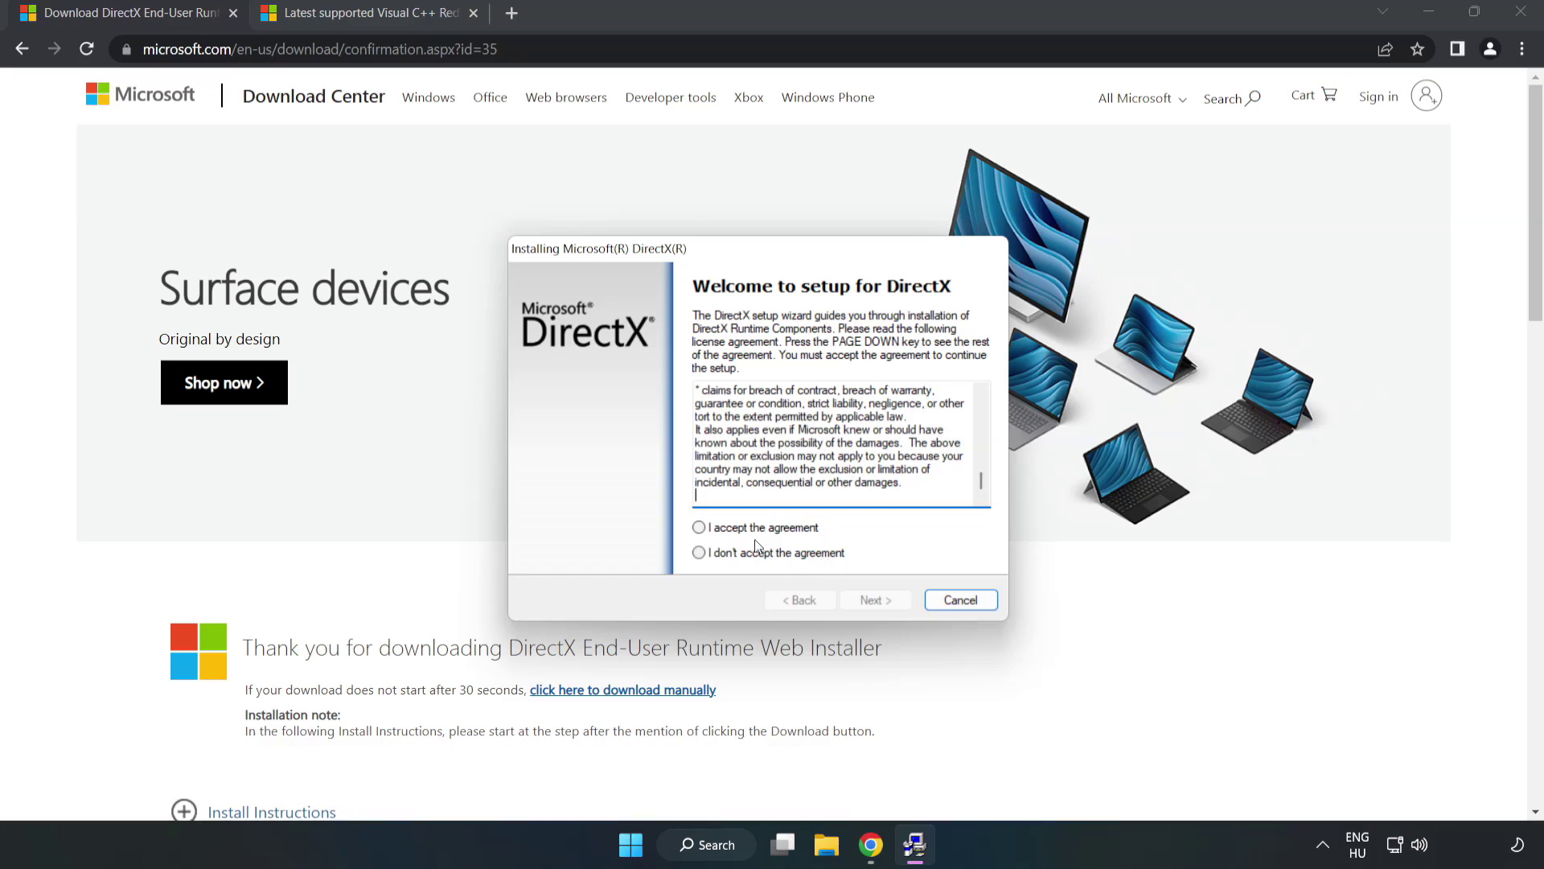
left_click(714, 530)
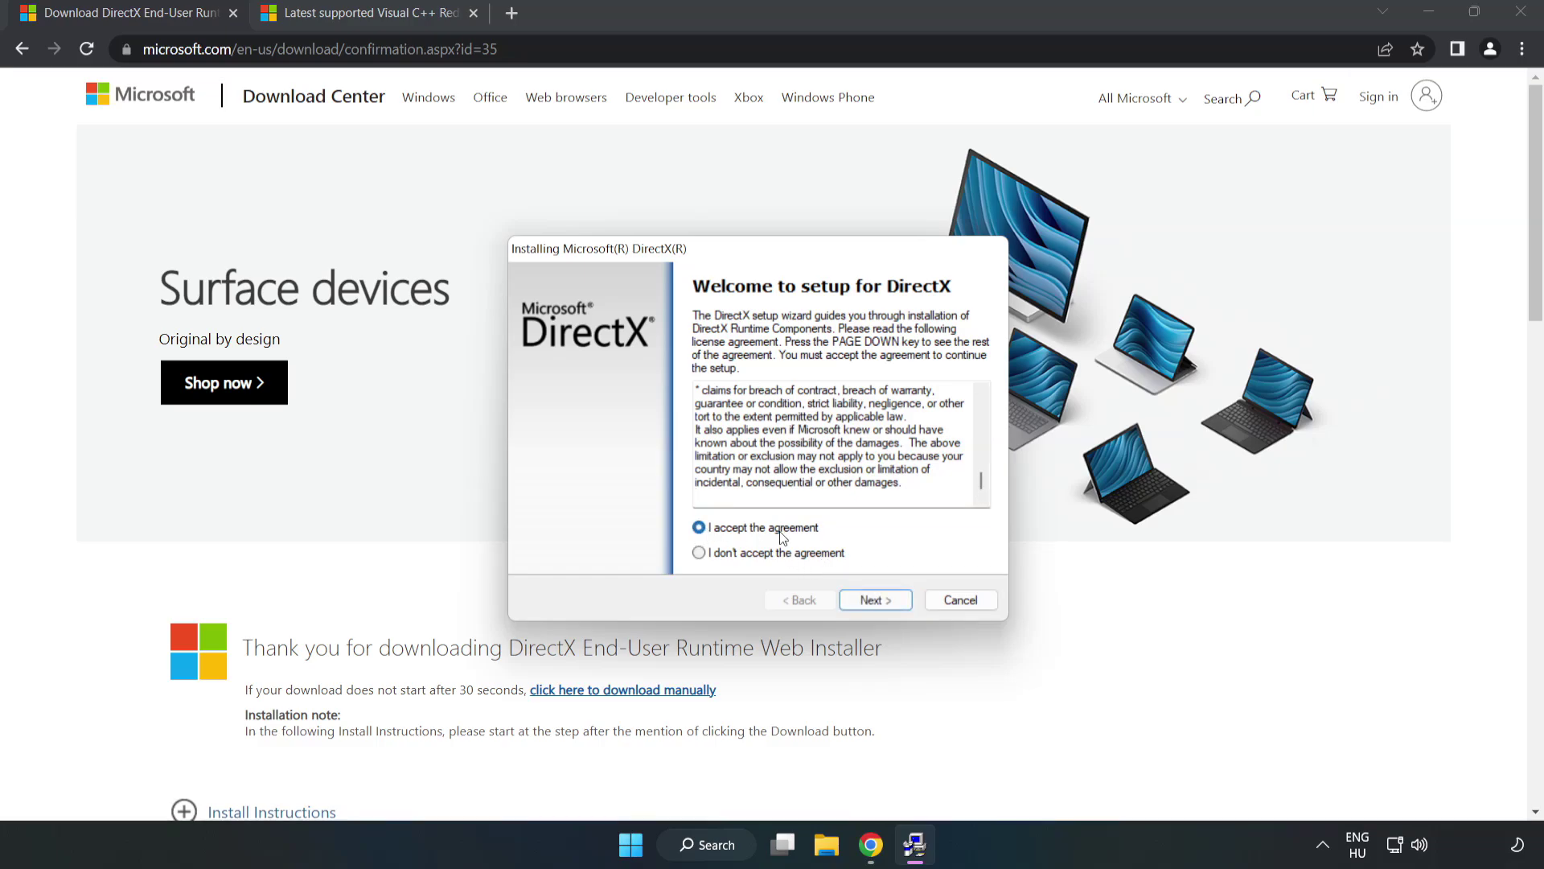
left_click(881, 605)
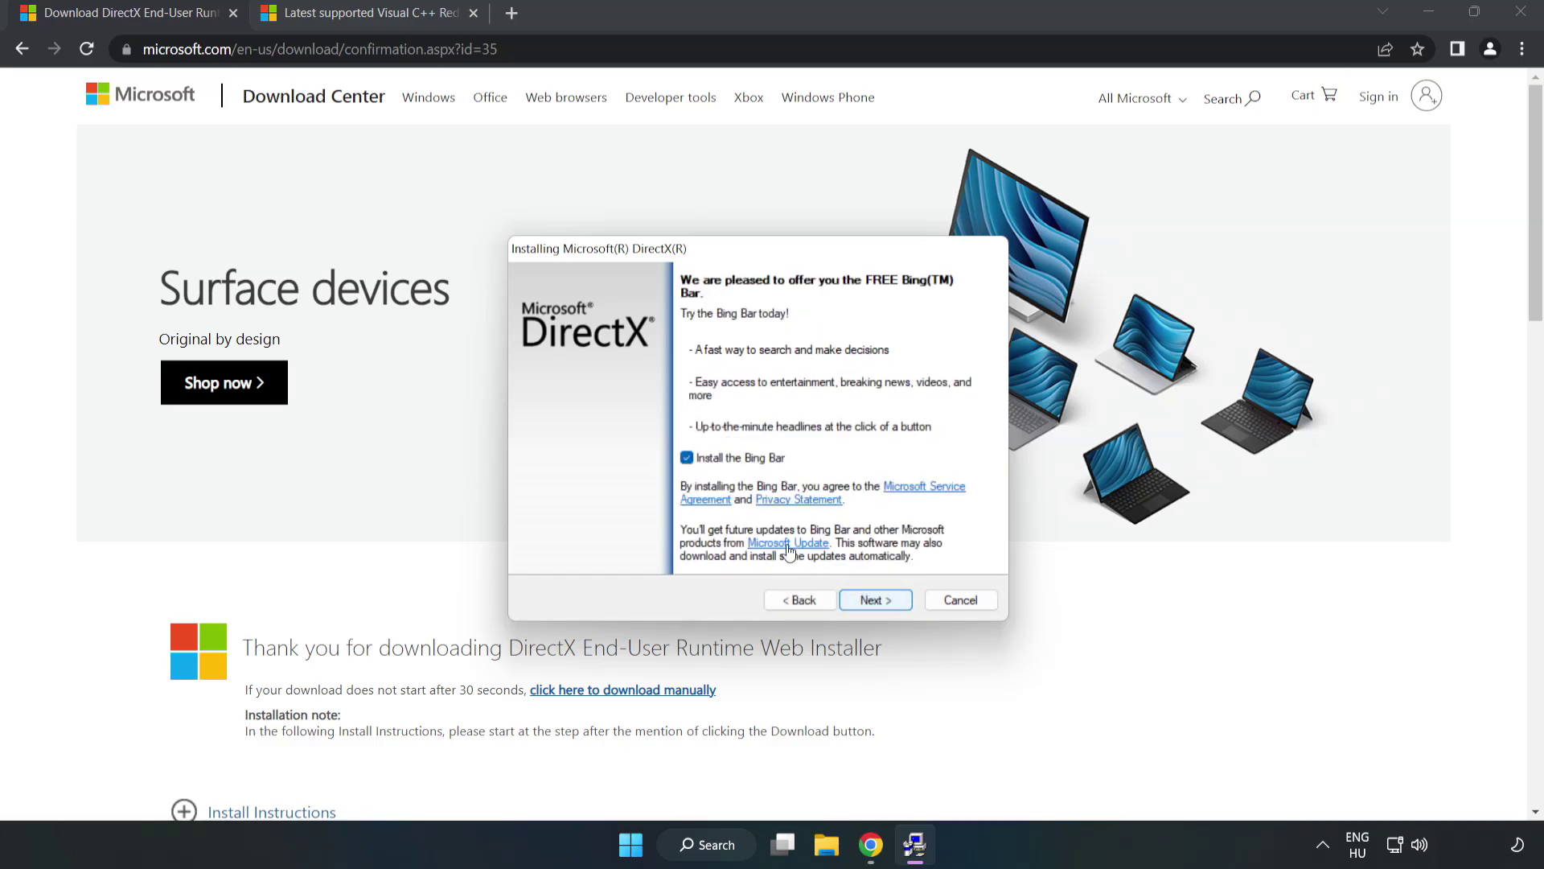
left_click(688, 460)
left_click(887, 603)
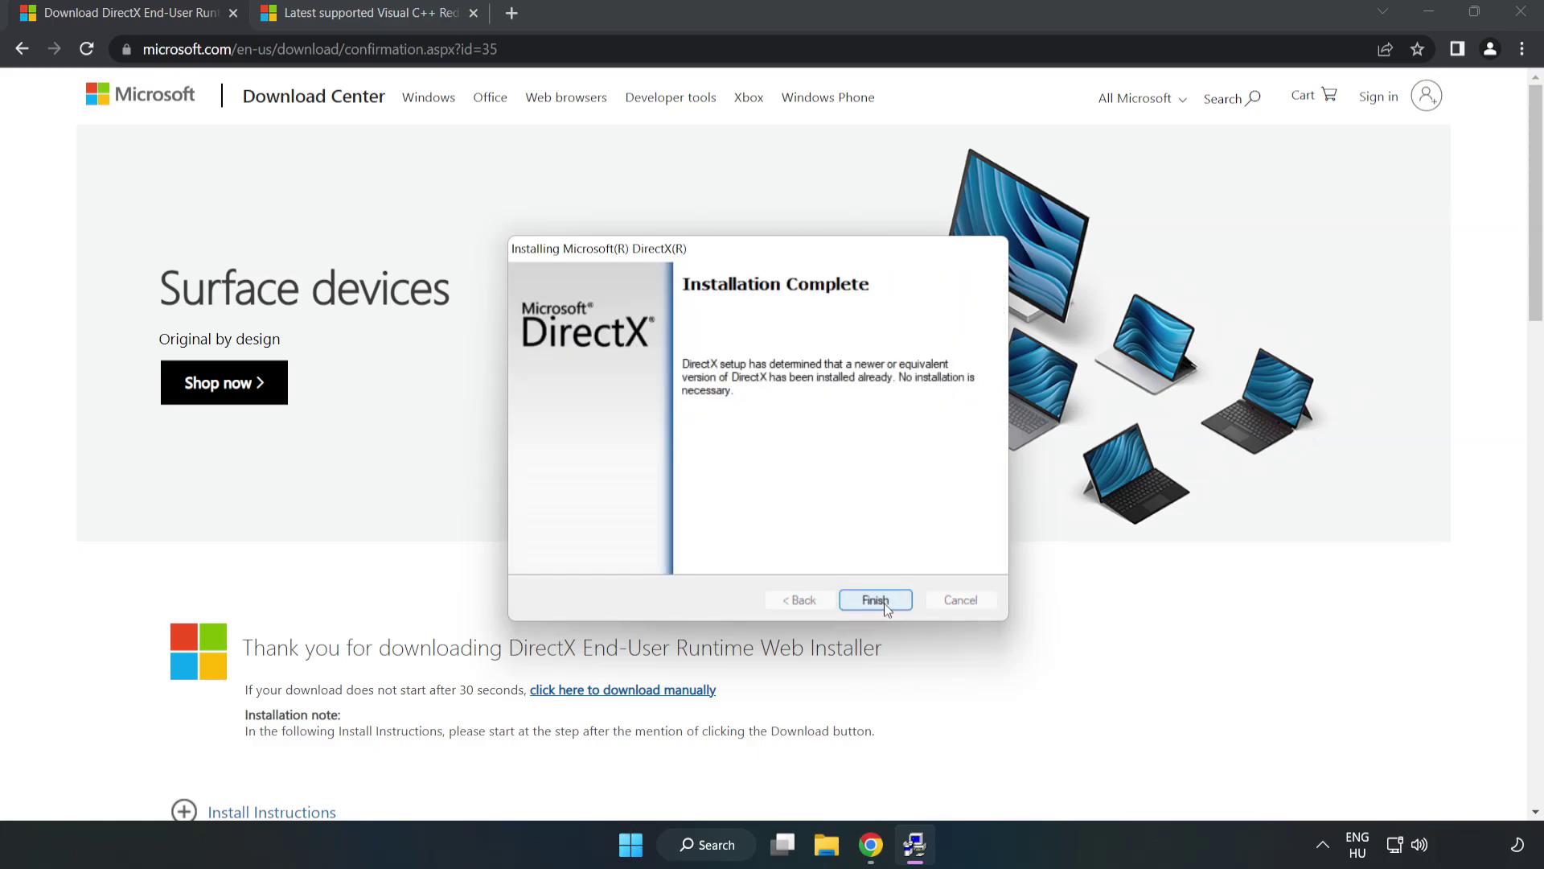
left_click(885, 602)
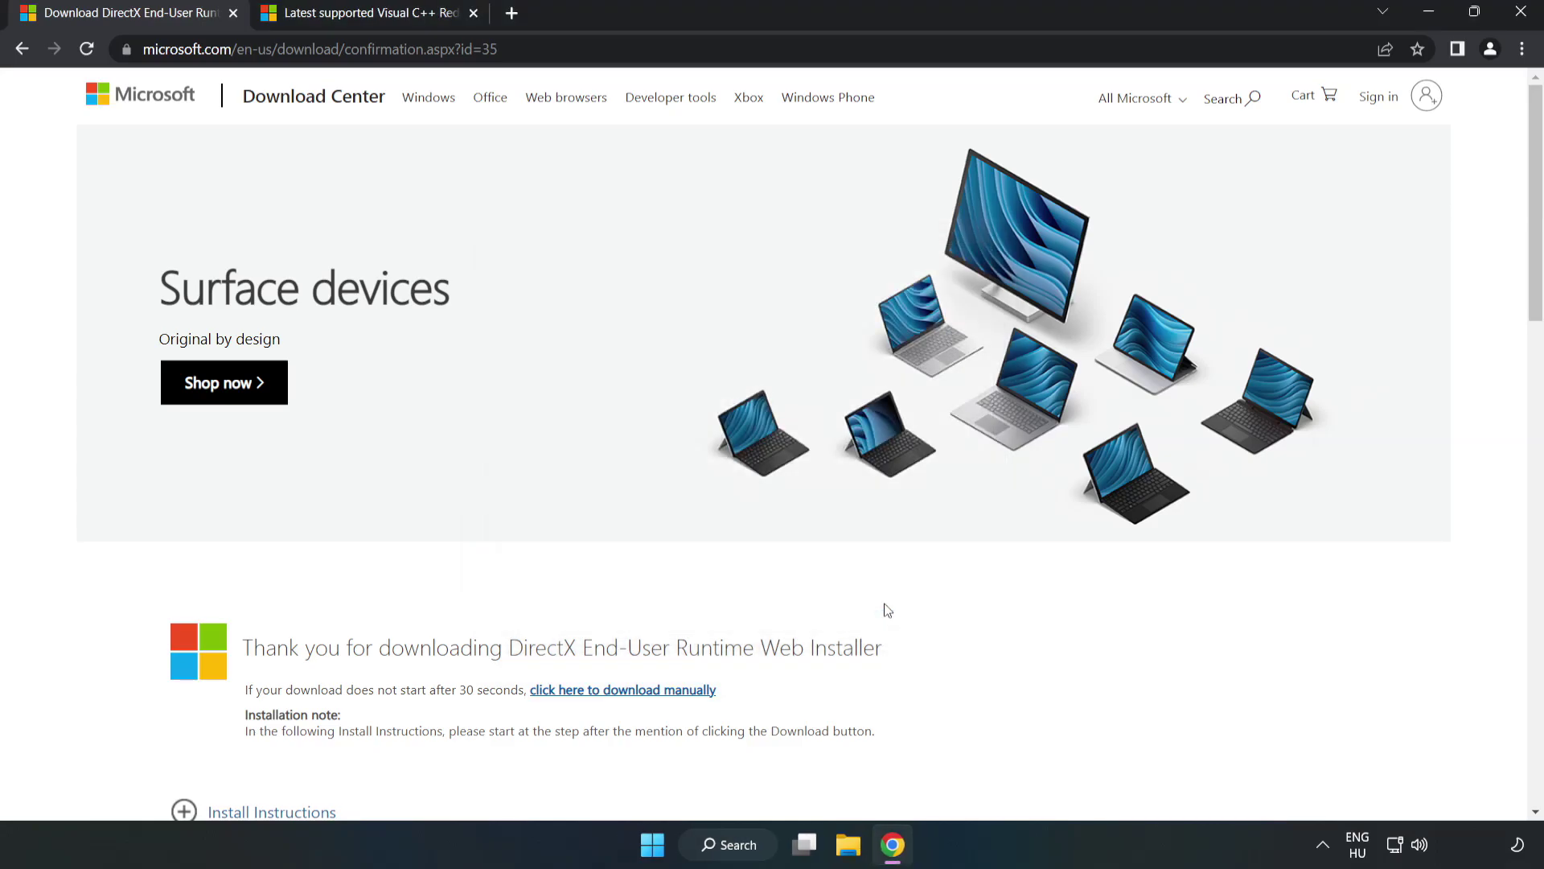
Step: Close the DirectX tab and scroll the Microsoft Learn page to the Visual Studio 2015–2022 table
left_click(232, 14)
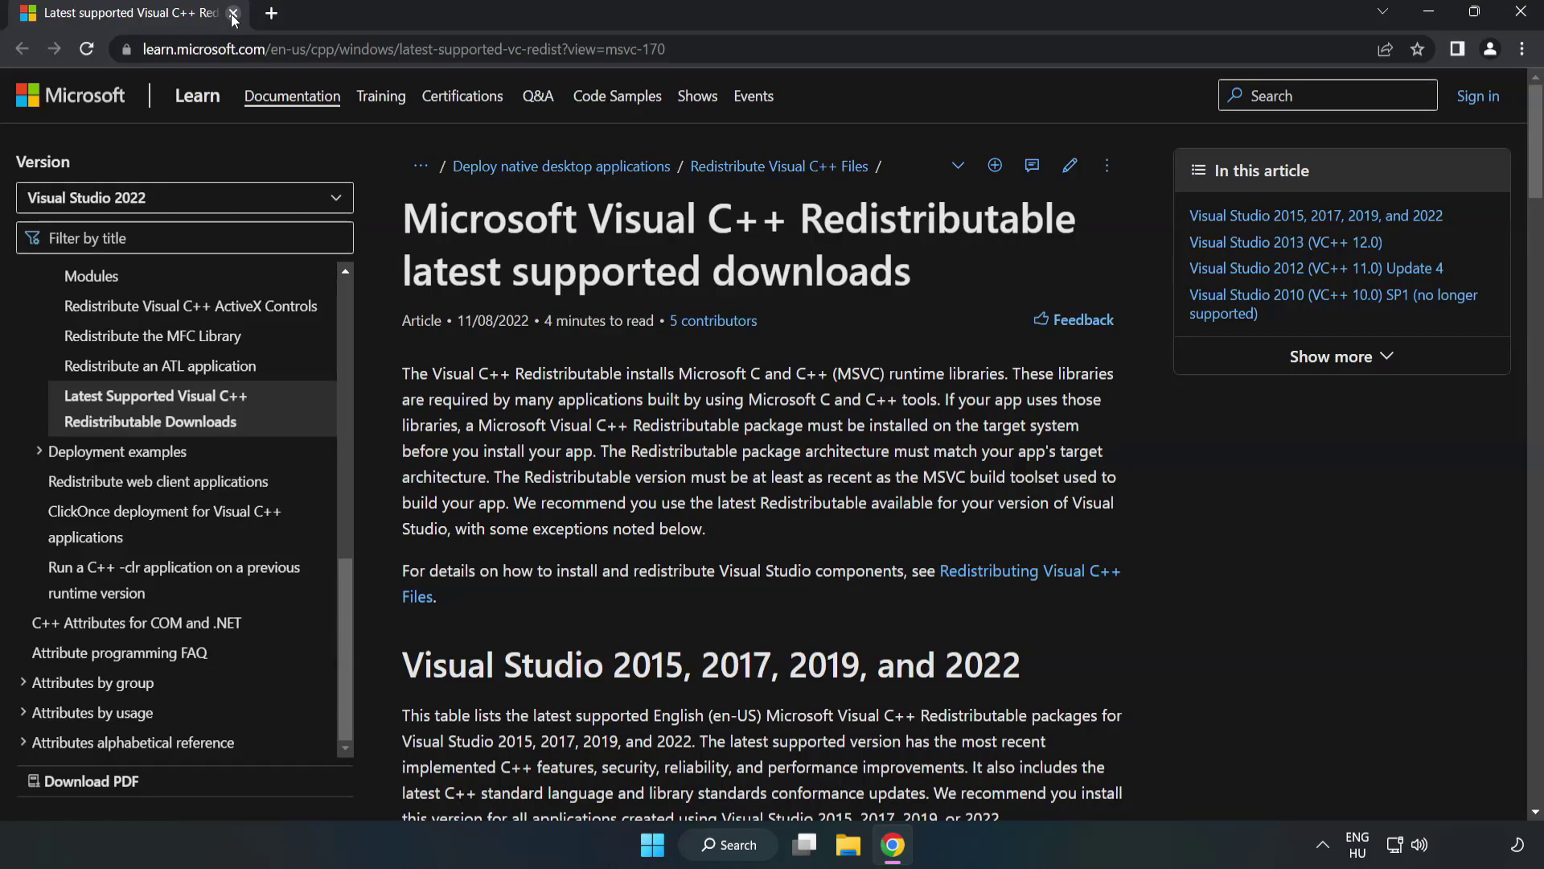
left_click(749, 48)
left_click(749, 49)
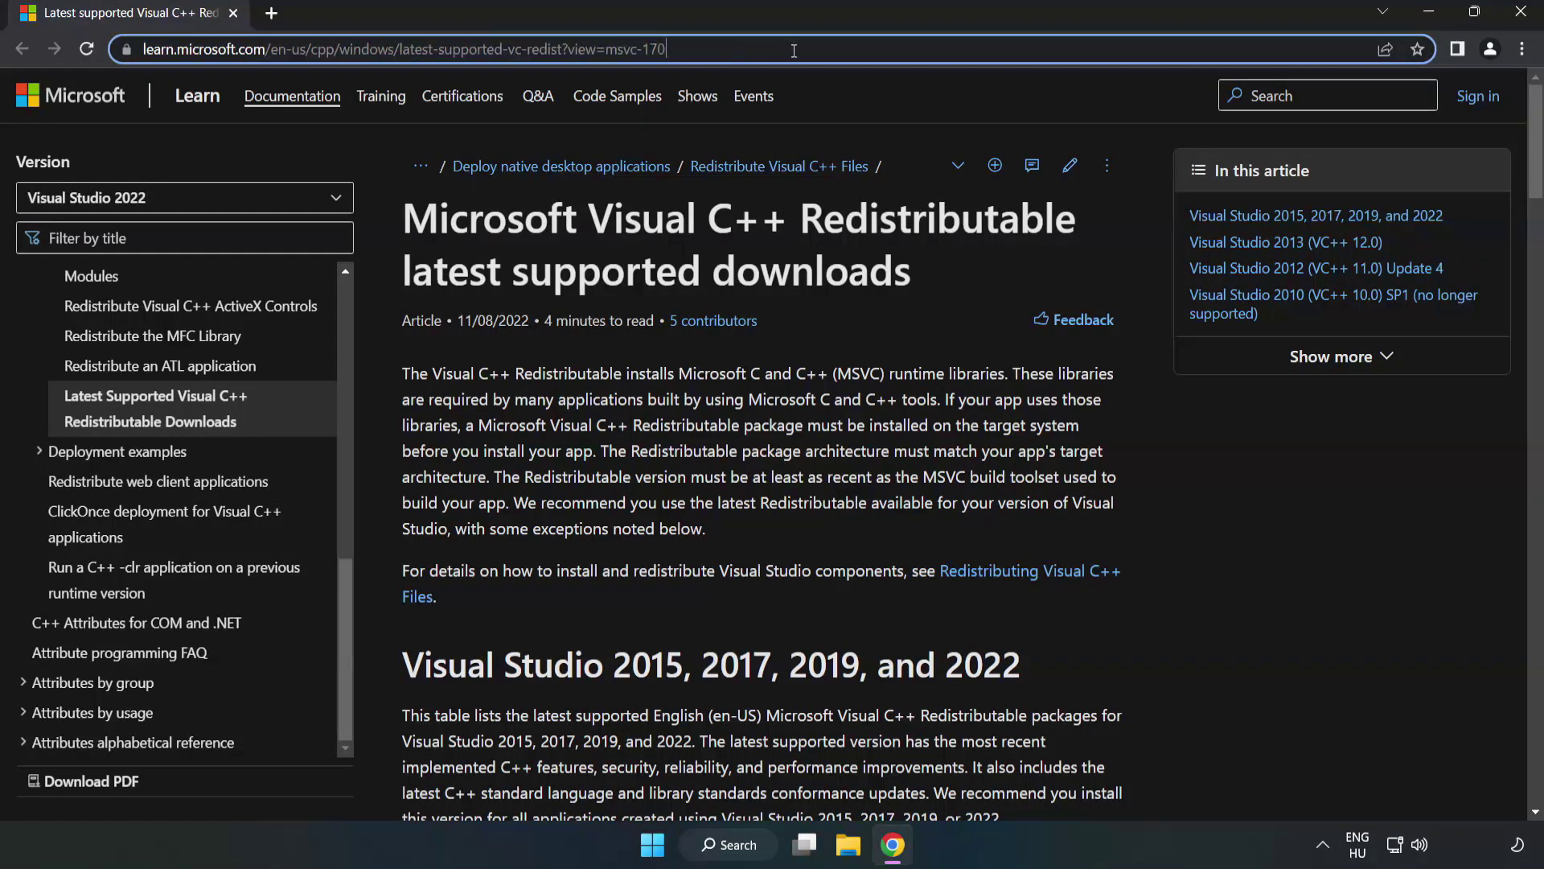
left_click(617, 288)
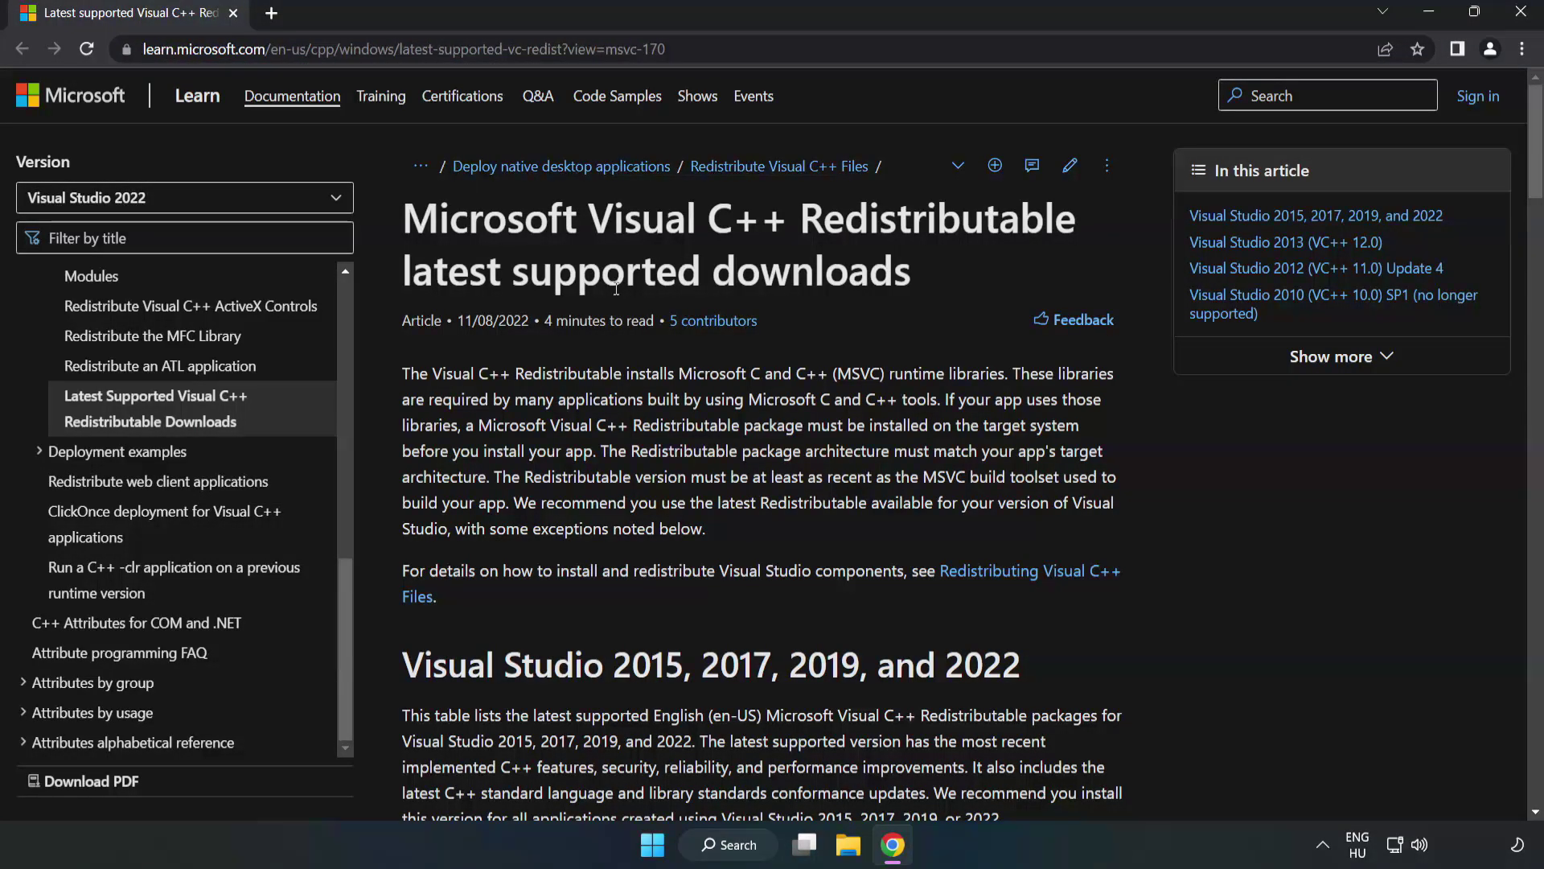
scroll(616, 294, "down", 6)
scroll(620, 298, "down", 2)
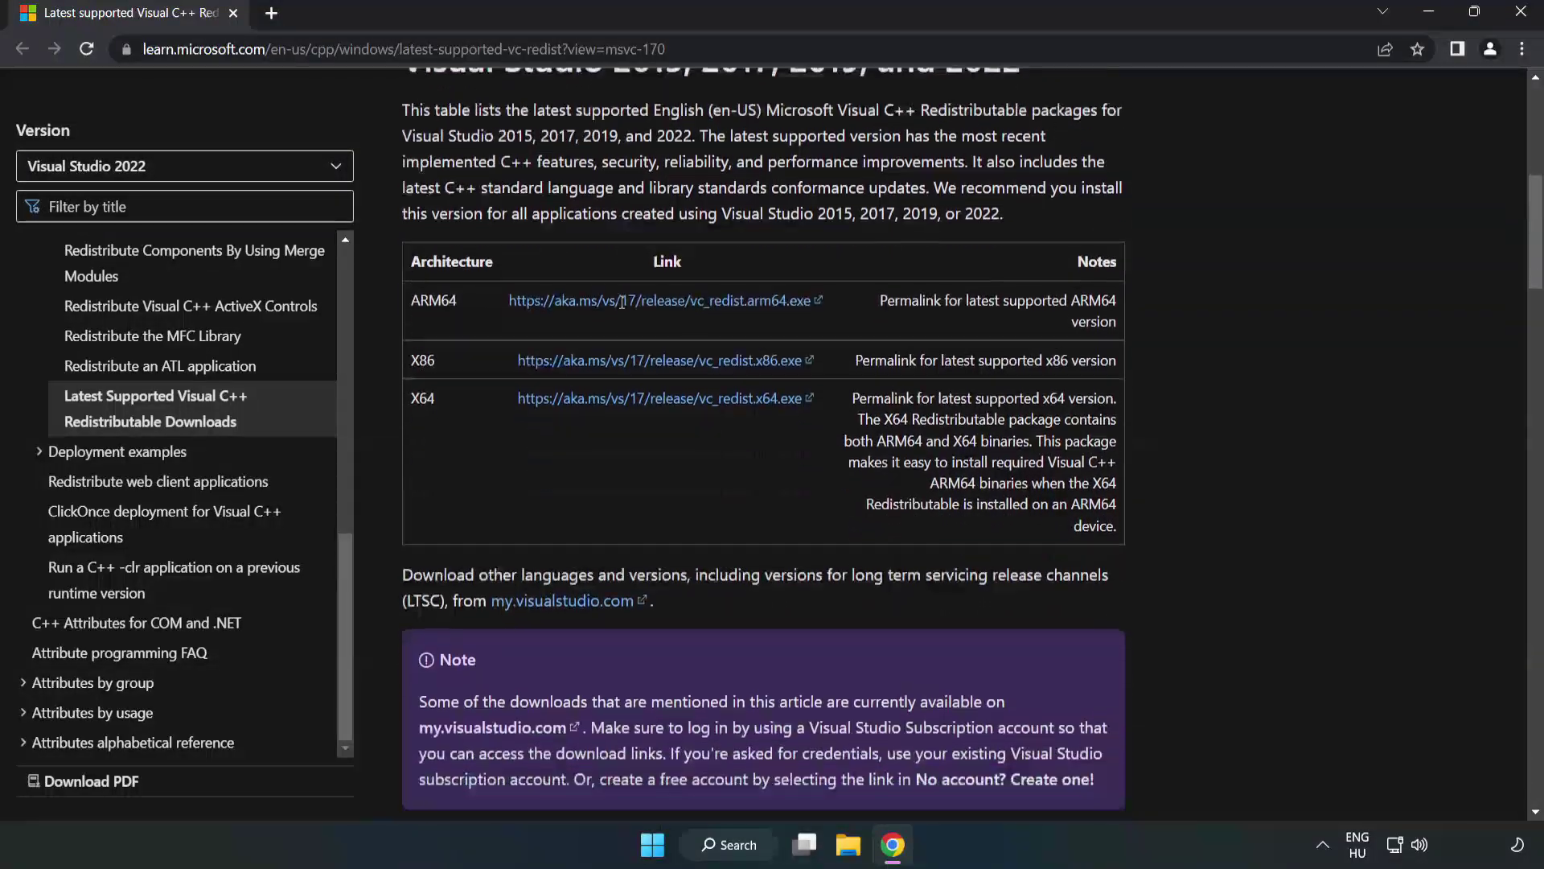
scroll(591, 310, "up", 2)
left_click_drag(402, 161, 1005, 175)
Step: Download the ARM64, x86 and x64 vc_redist installers
left_click(1015, 171)
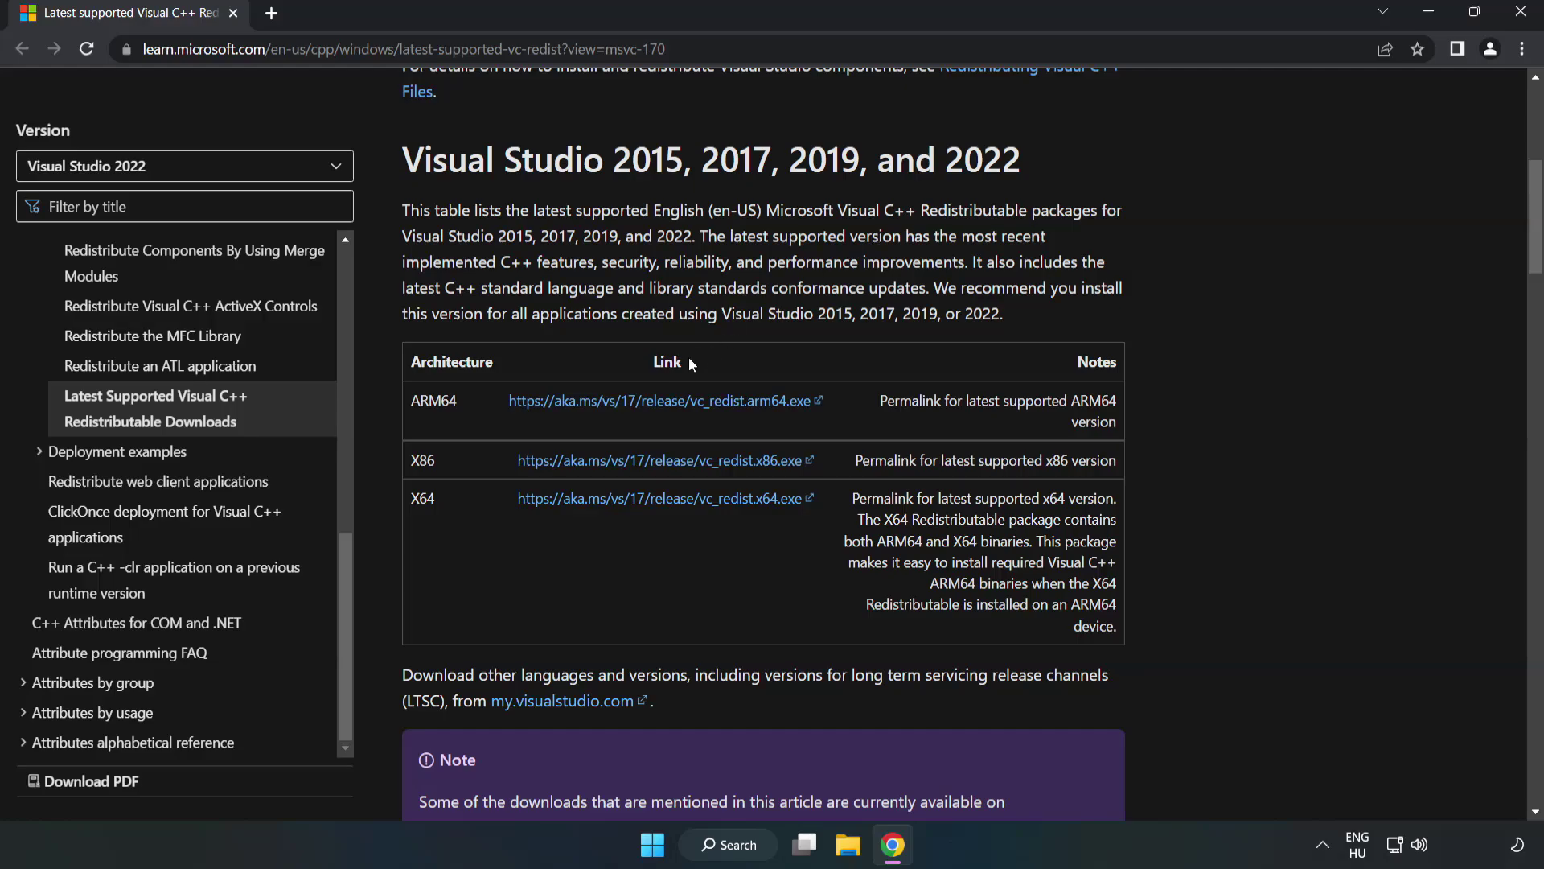
left_click(624, 401)
left_click(625, 462)
left_click(649, 503)
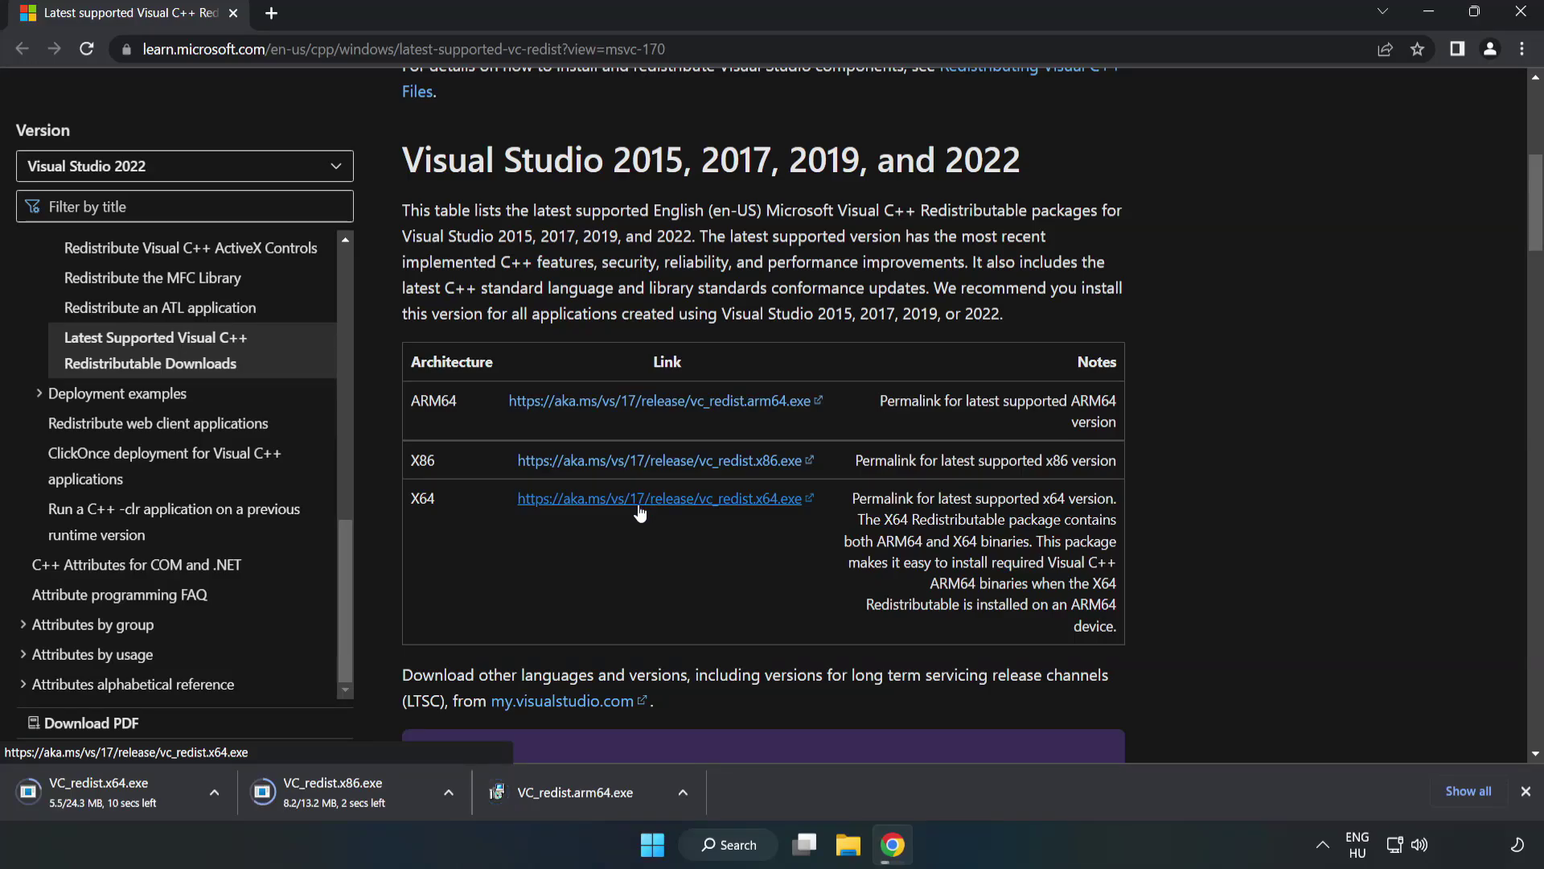
left_click(588, 793)
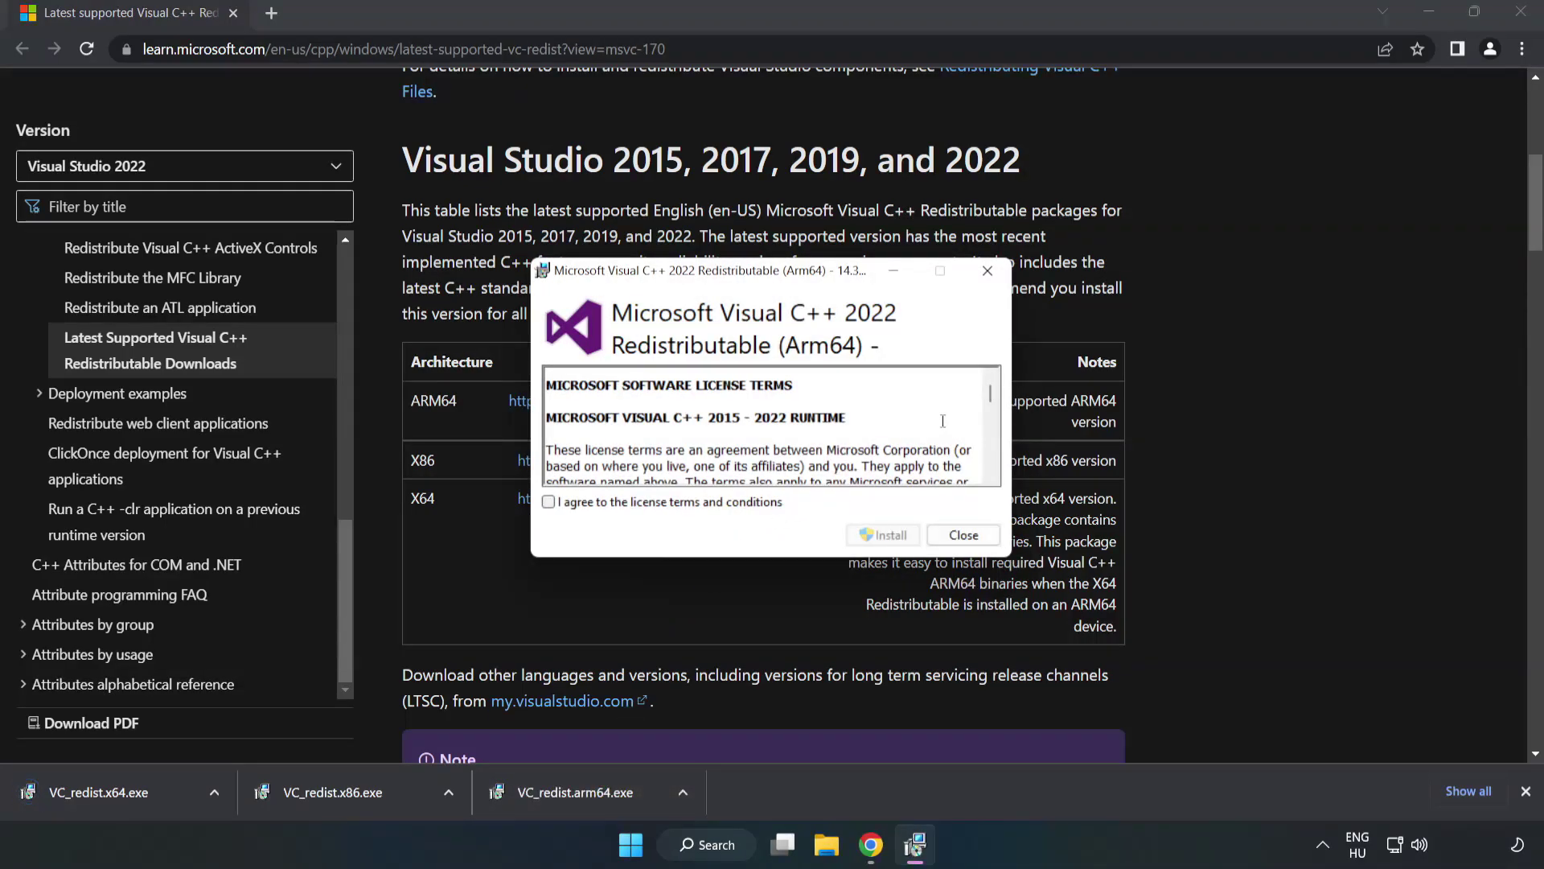
left_click_drag(988, 390, 991, 469)
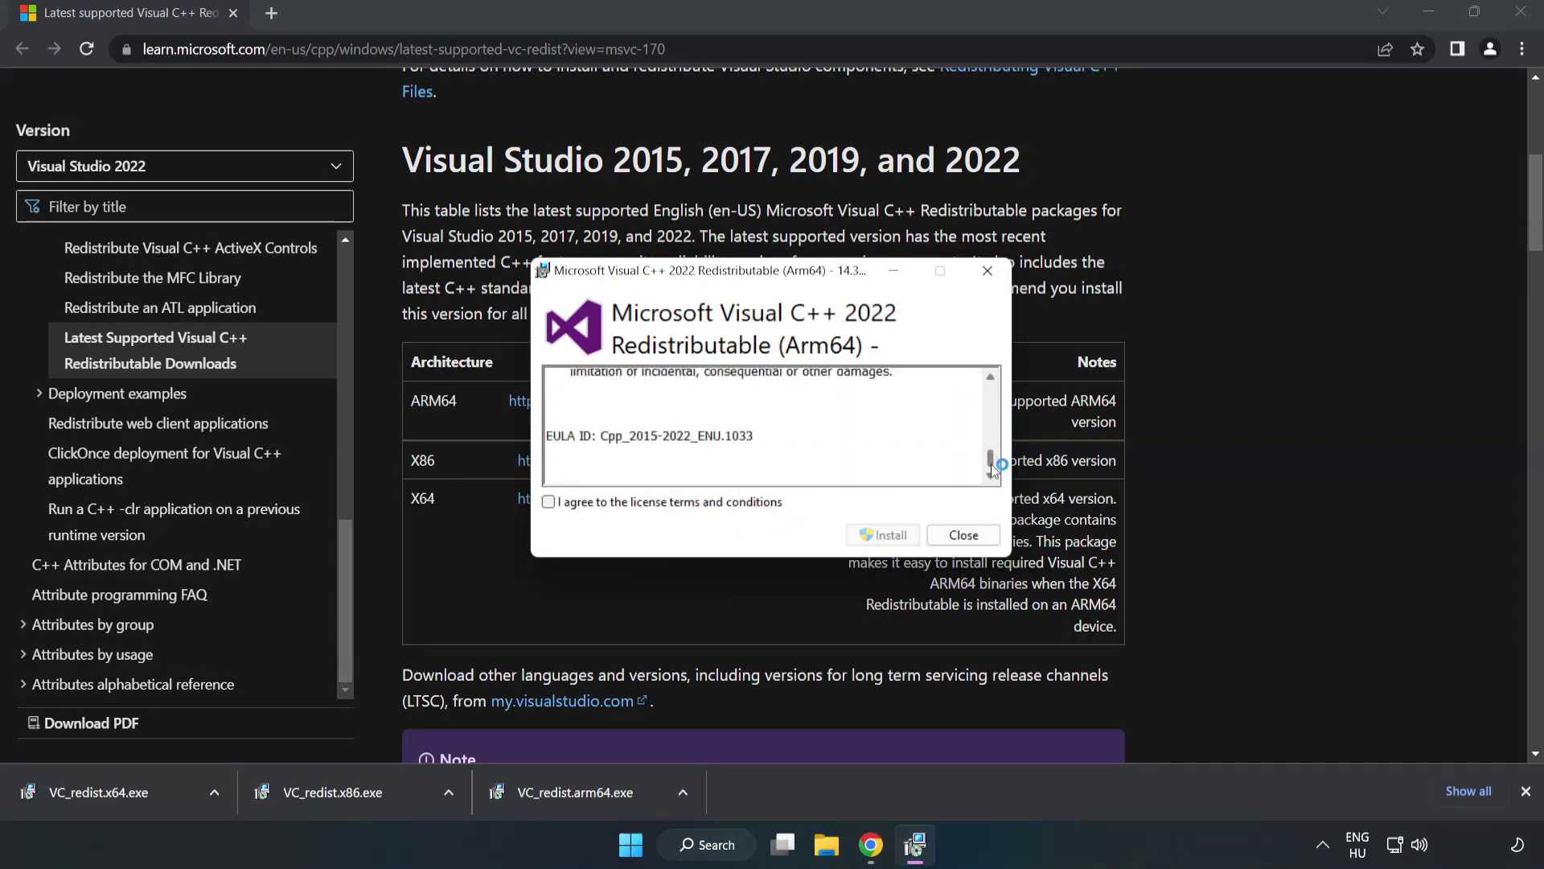
left_click(549, 504)
left_click(885, 534)
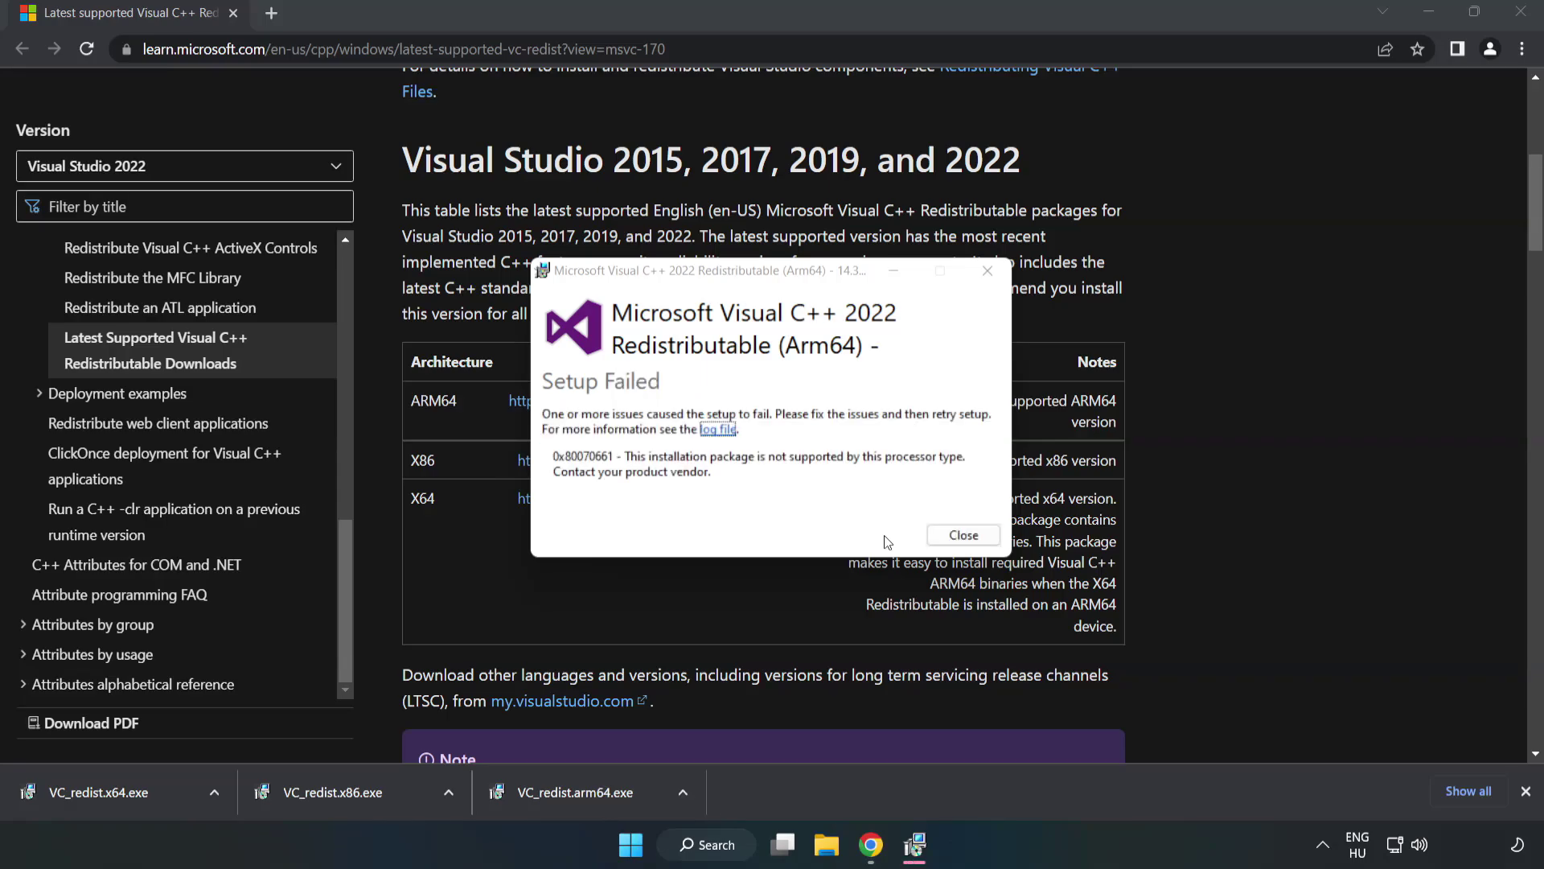
left_click(961, 535)
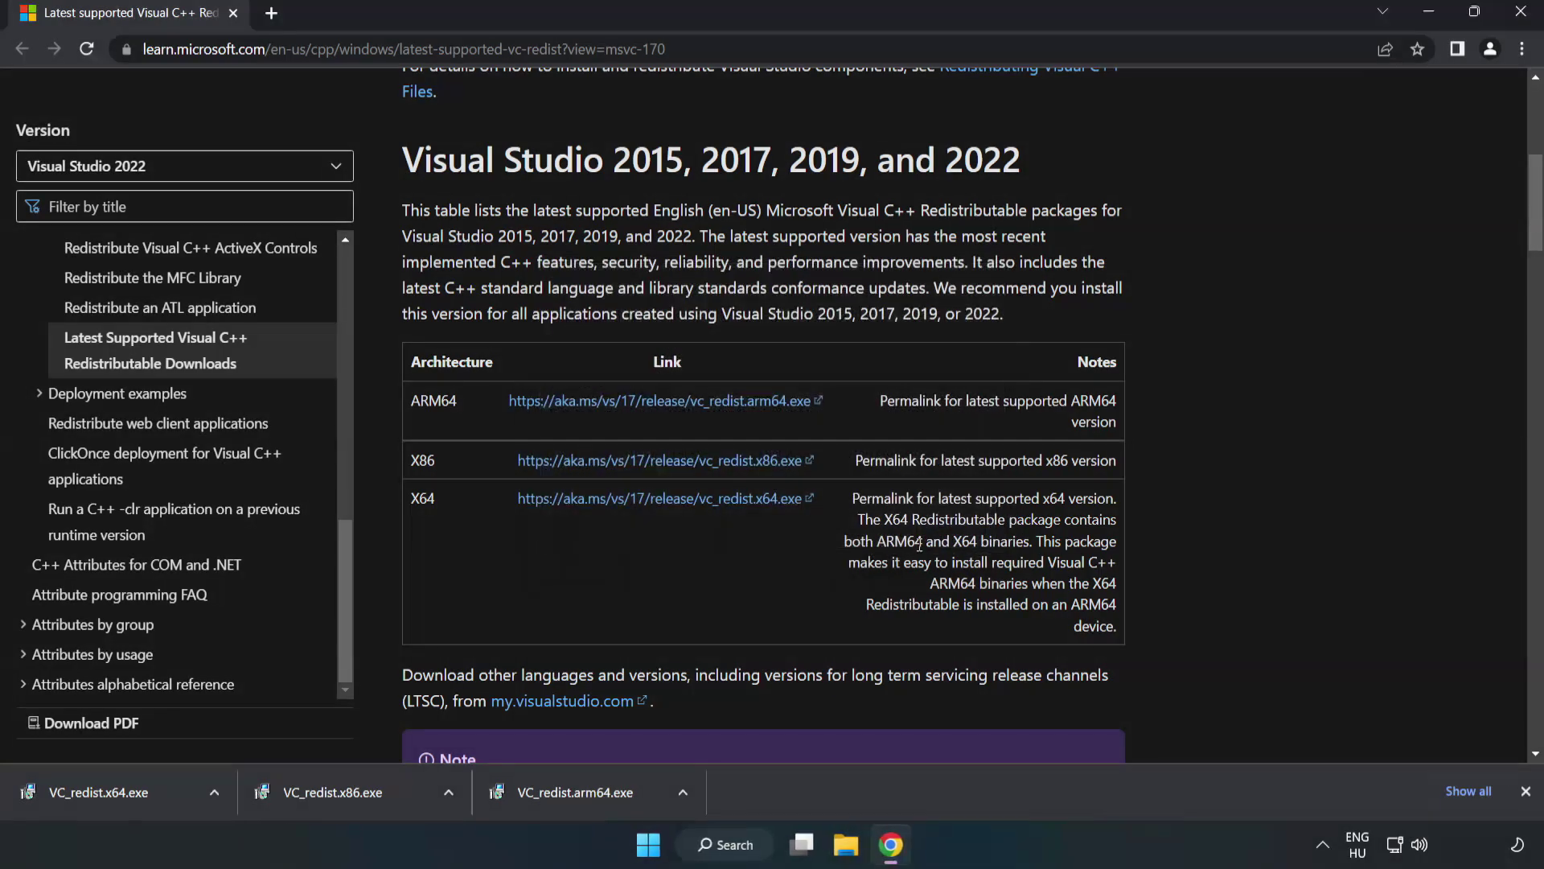
Step: Run VC_redist.x86.exe, agree to its licence terms, install it, and close the completed setup
left_click(341, 789)
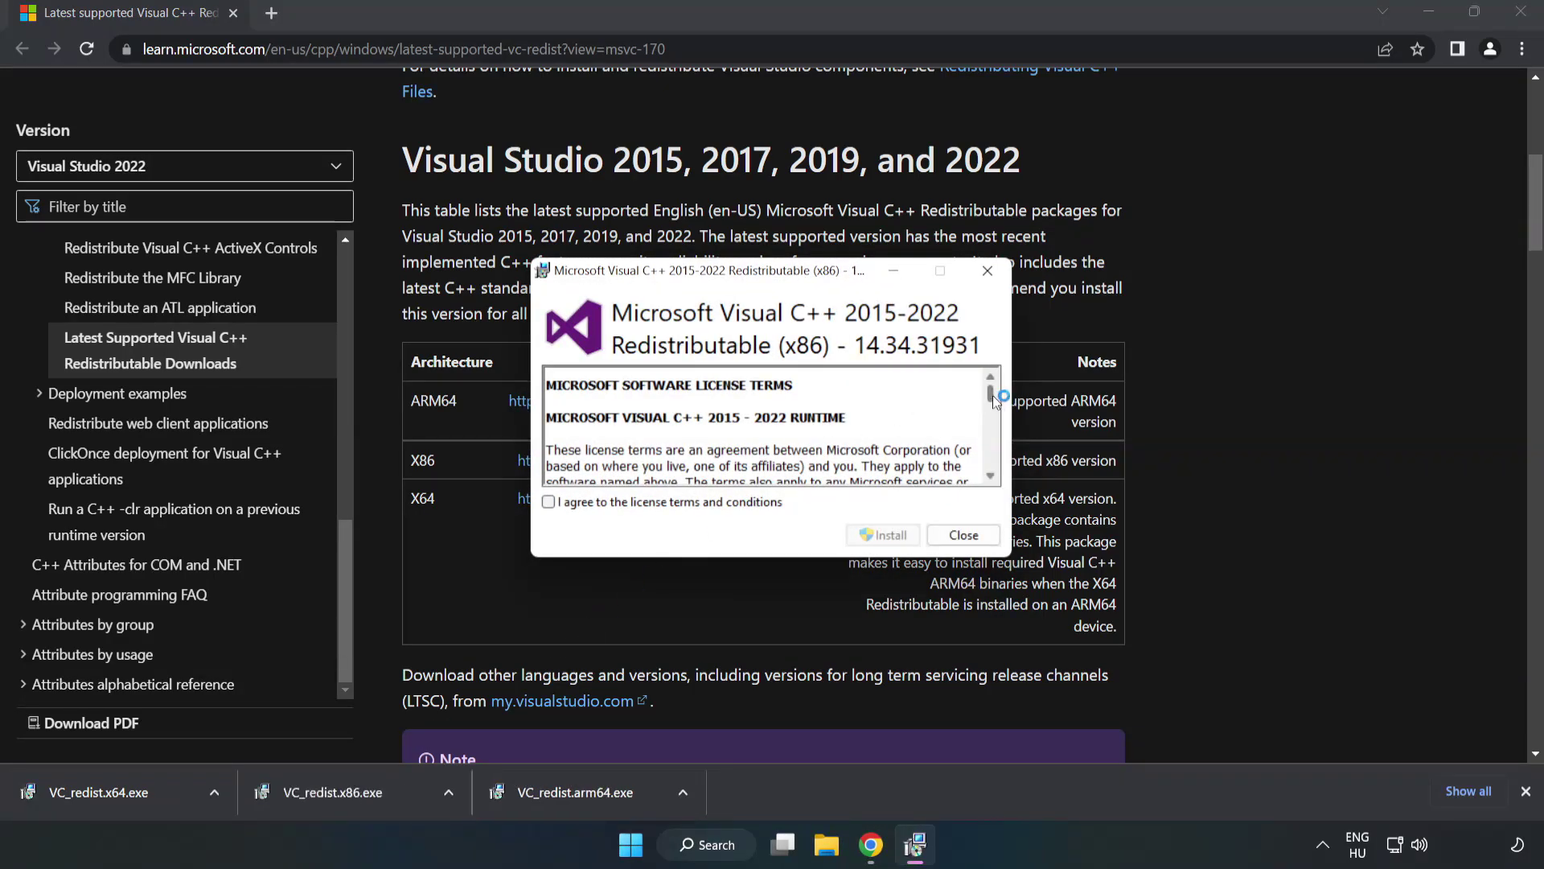
left_click_drag(992, 395, 989, 479)
left_click(549, 503)
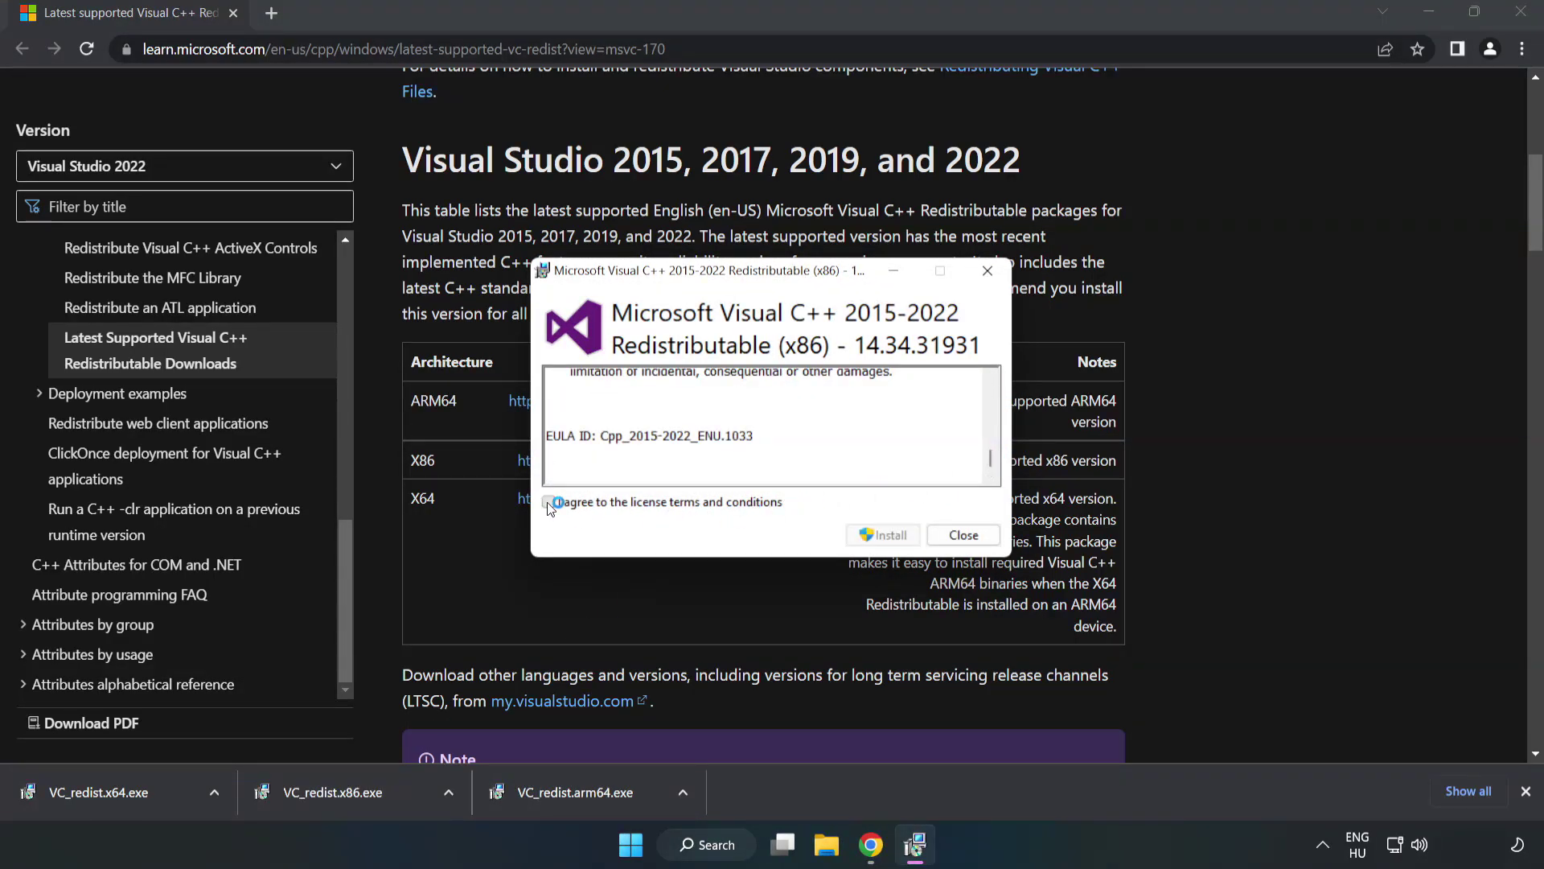
left_click(876, 537)
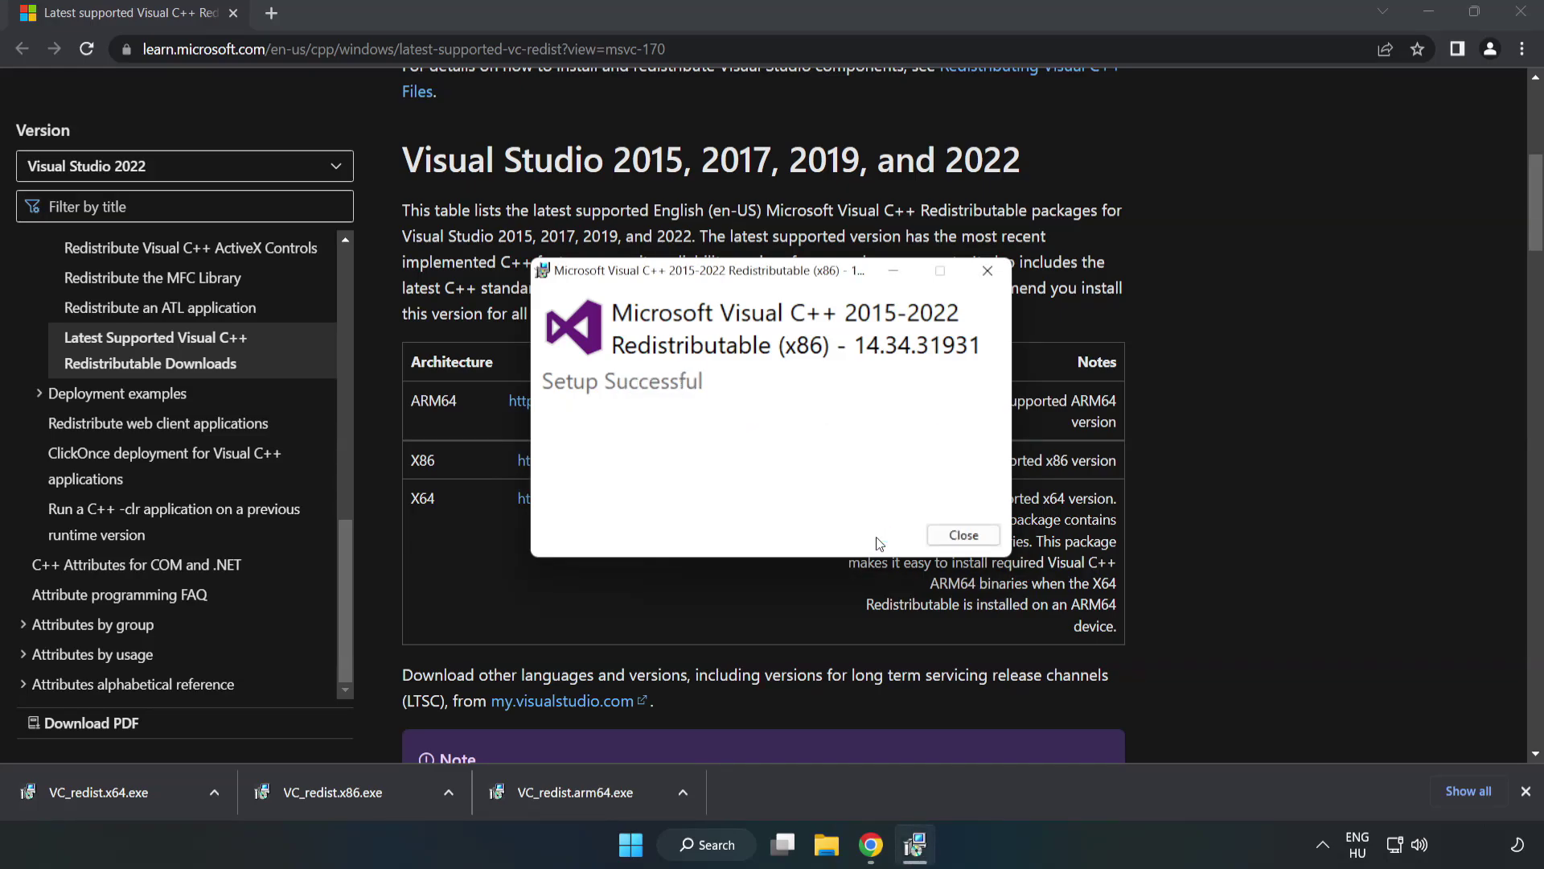
left_click(964, 536)
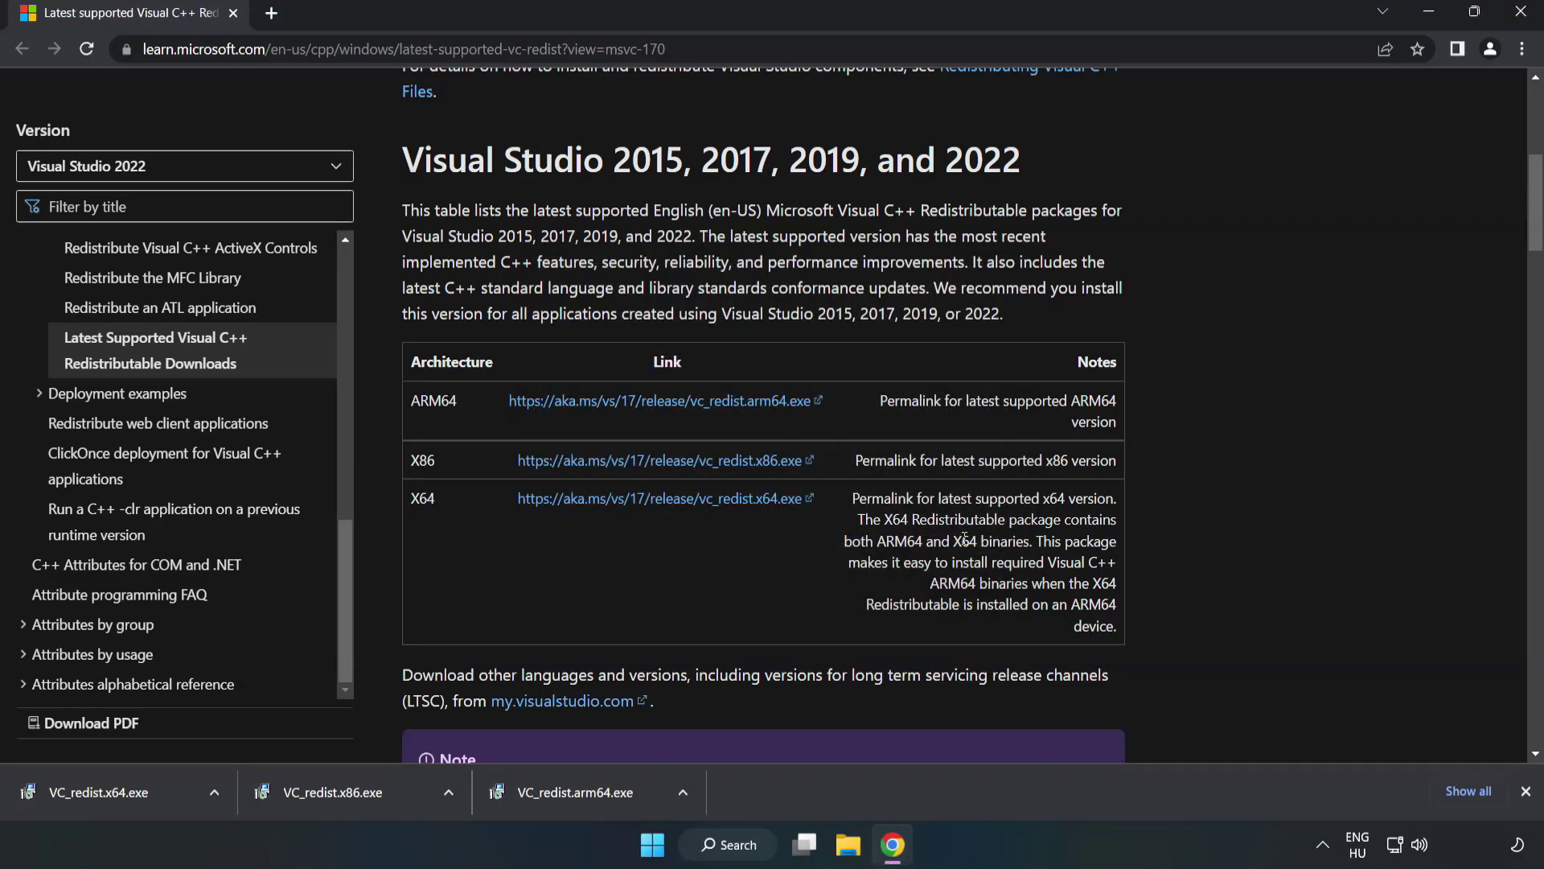
Step: Run VC_redist.x64.exe, agree to its licence terms, install it, and close the completed setup
left_click(83, 787)
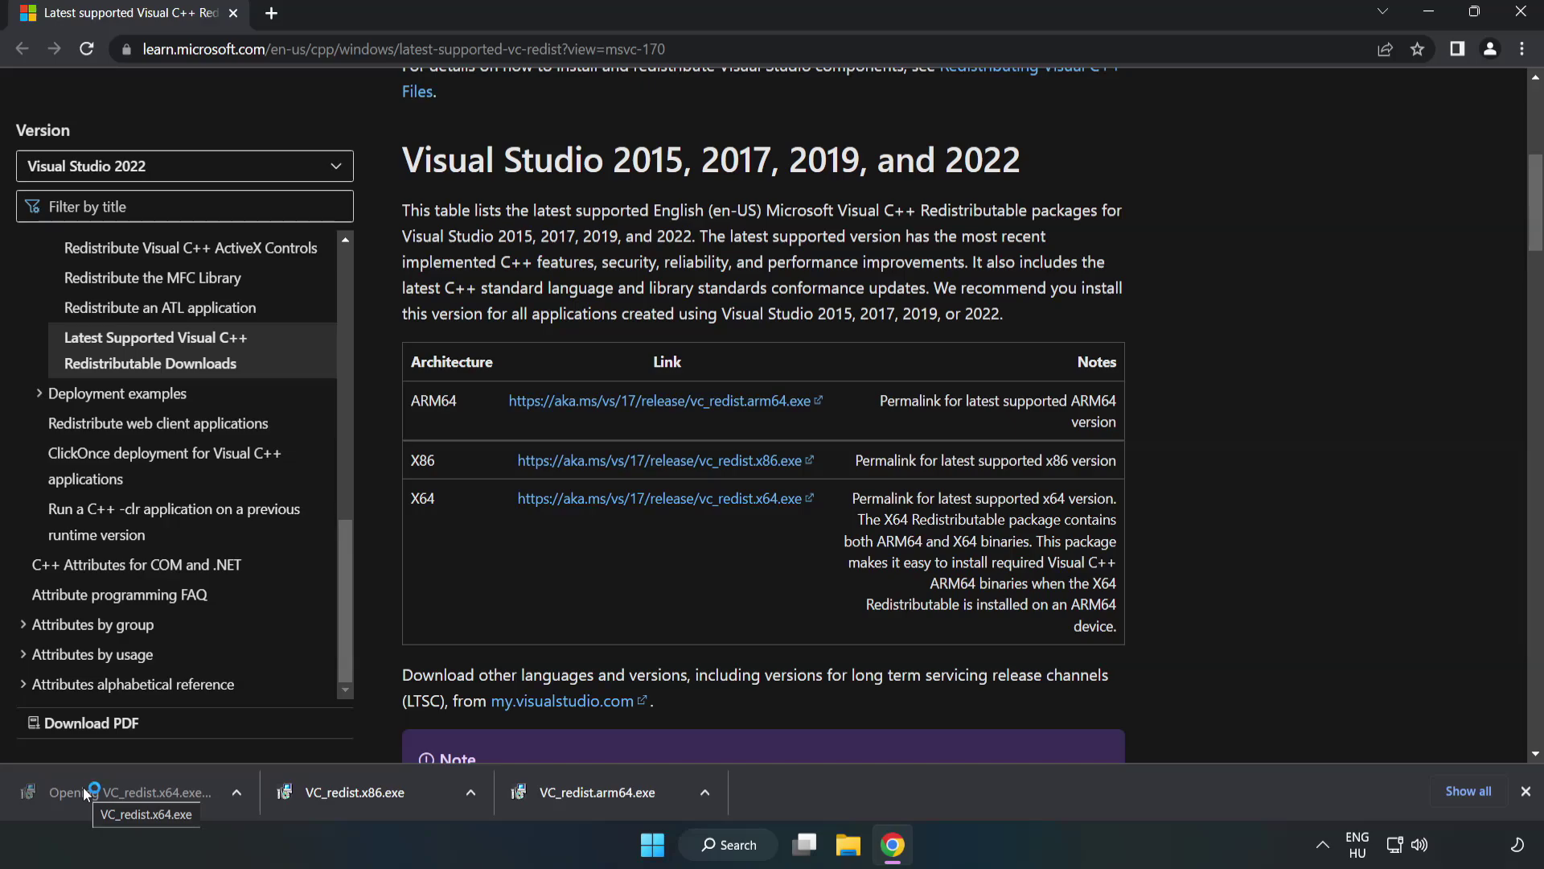
left_click_drag(991, 398, 992, 465)
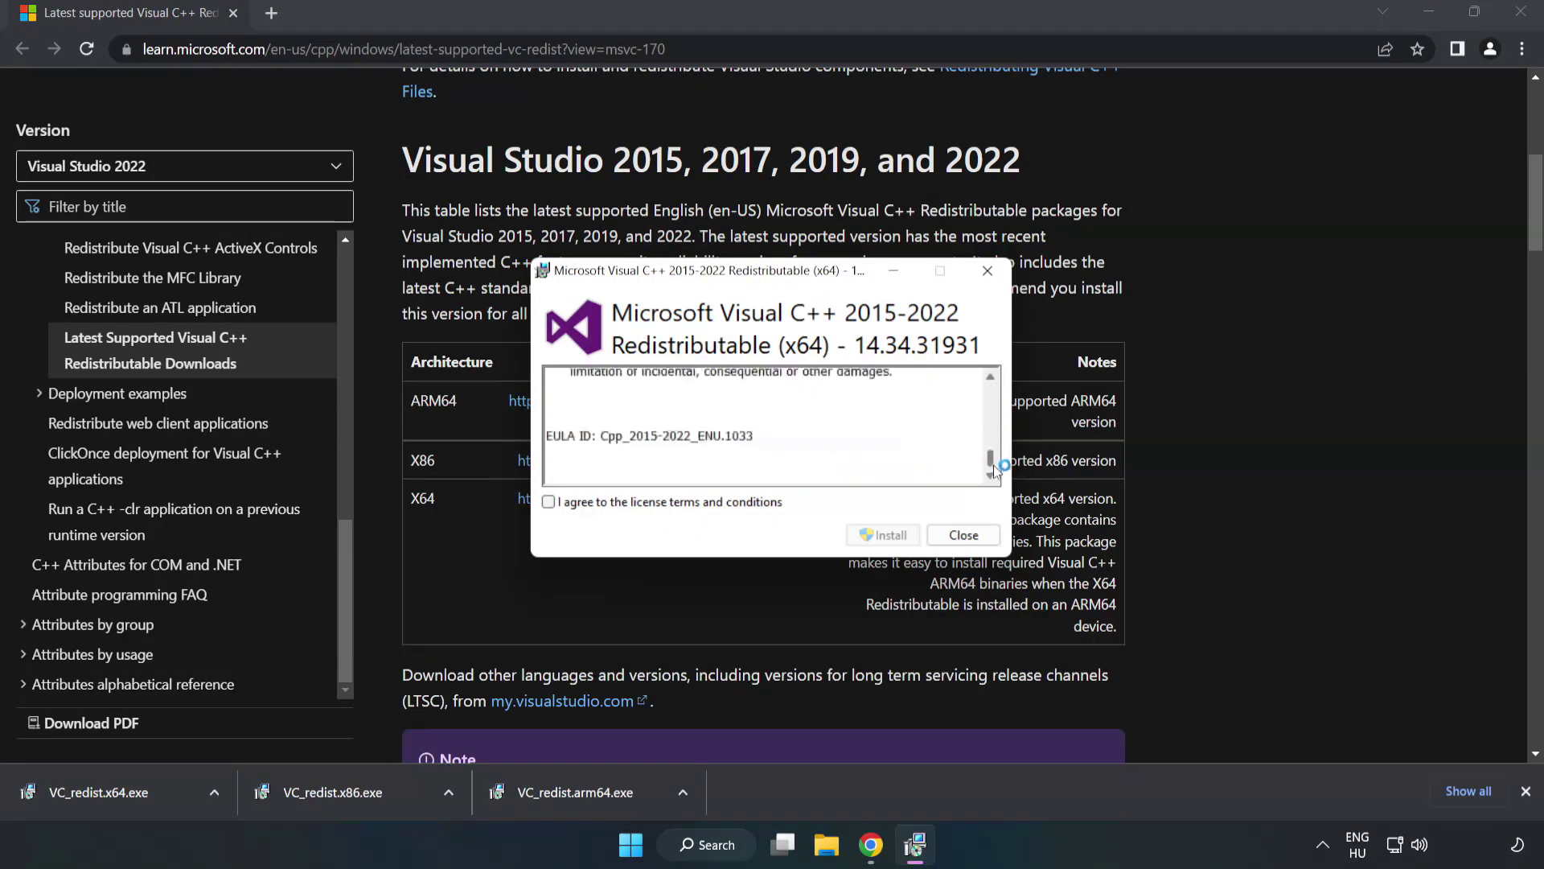
left_click(552, 501)
left_click(877, 534)
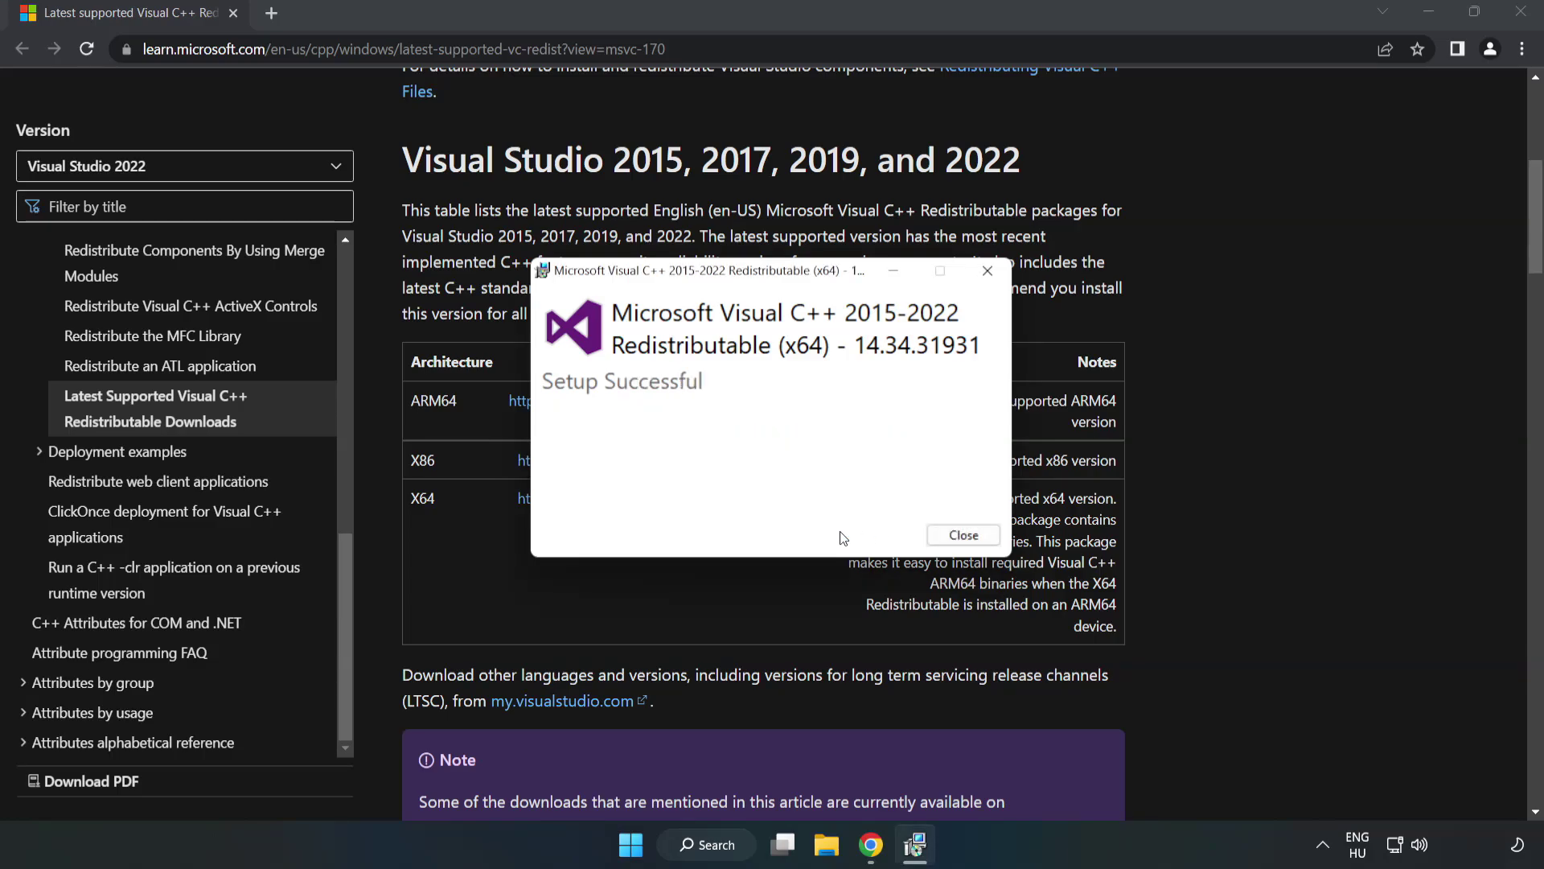
left_click(963, 534)
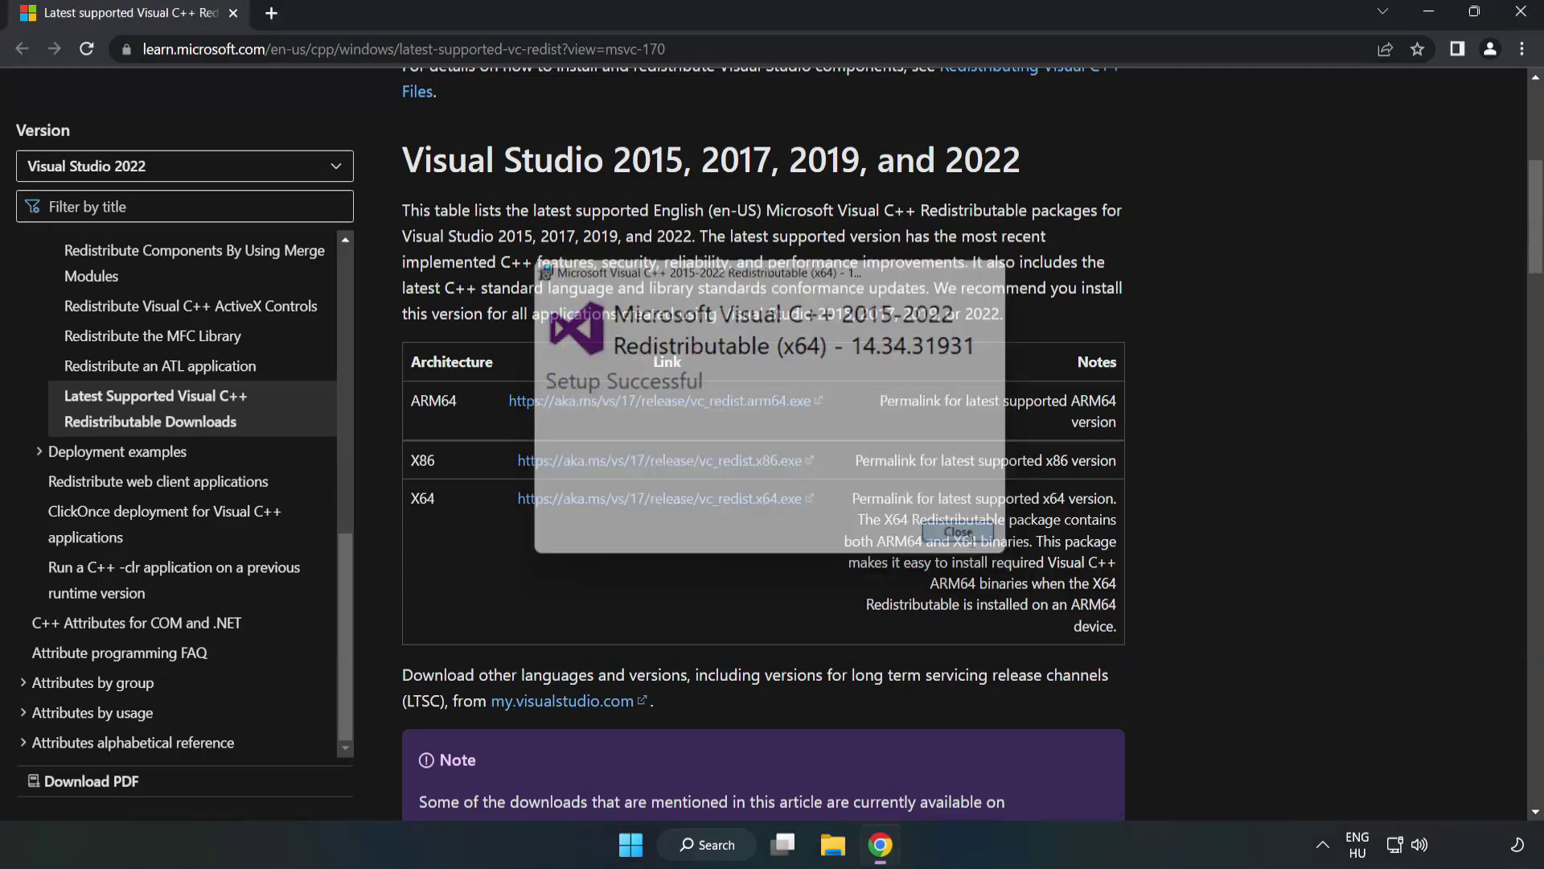
Step: Close Chrome and launch Command Prompt as administrator from a 'cmd' search
left_click(1523, 20)
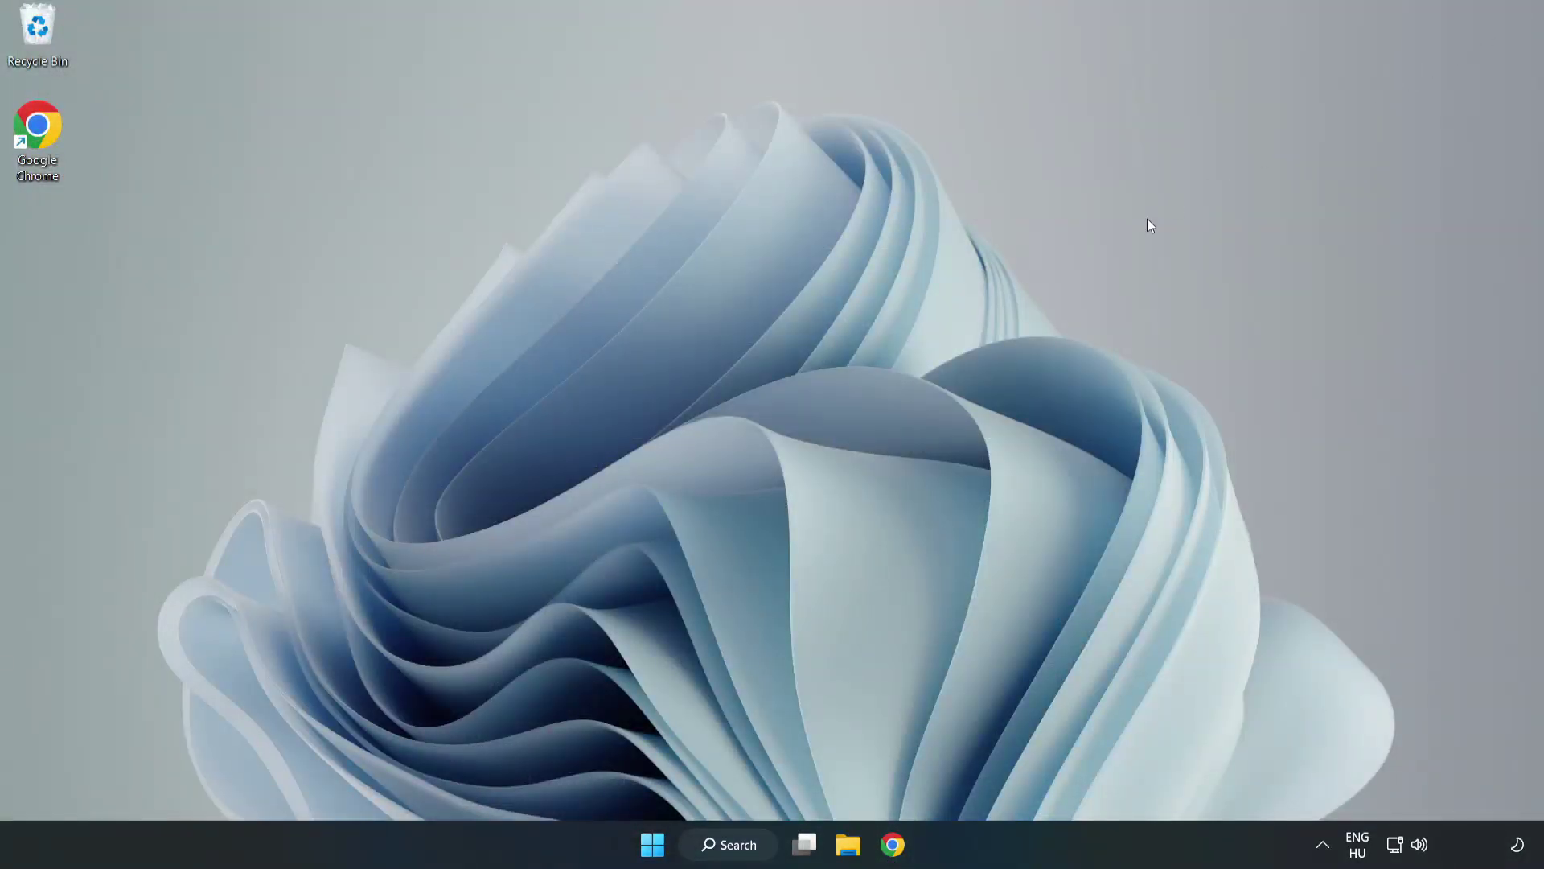
left_click(748, 842)
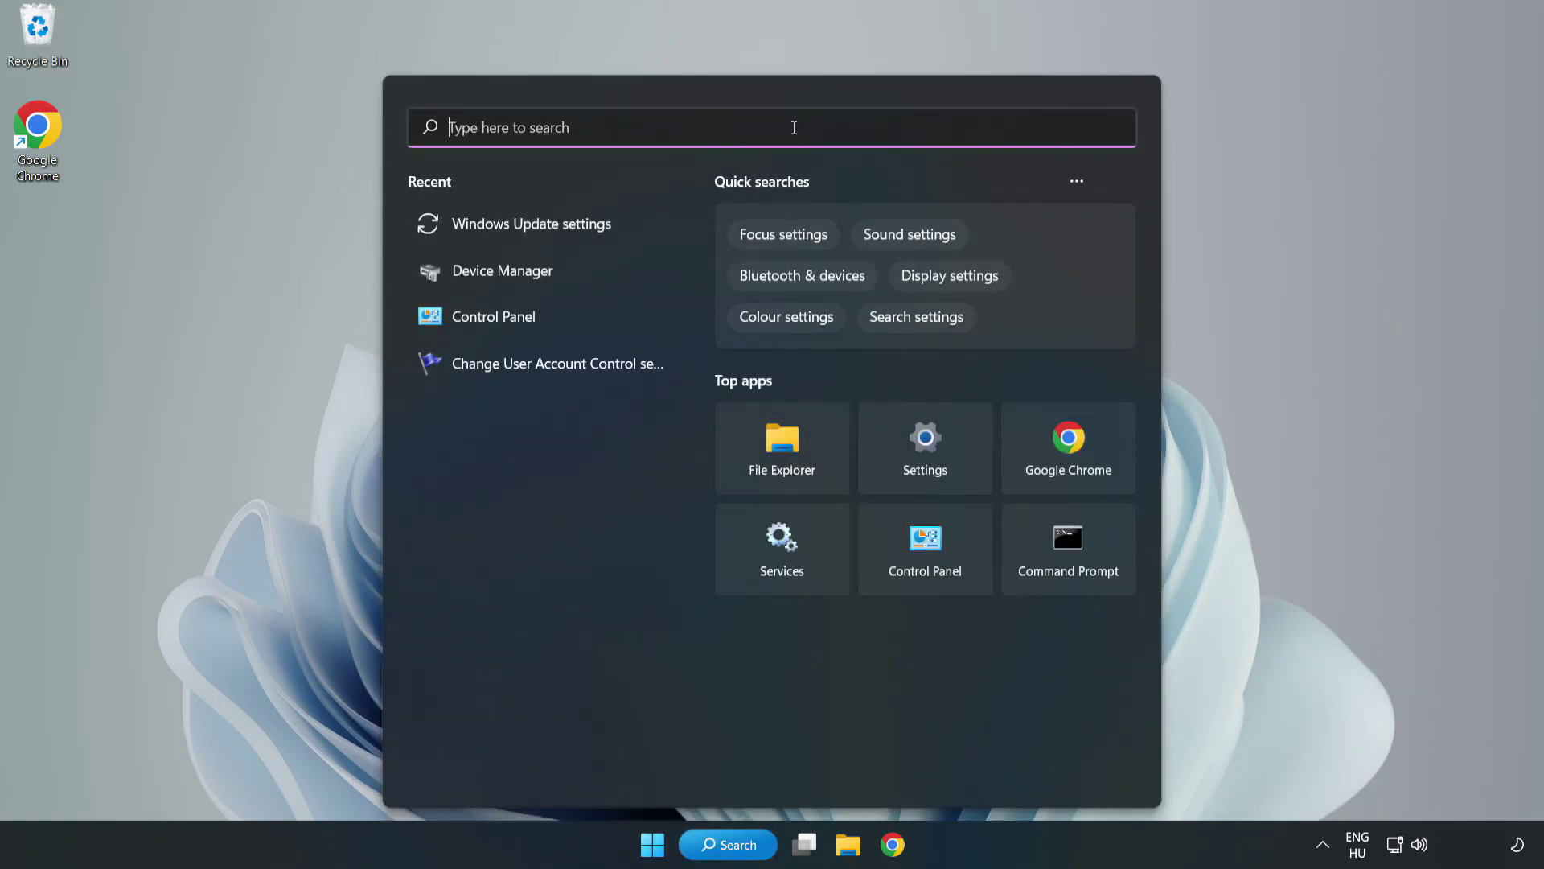
type("cmd")
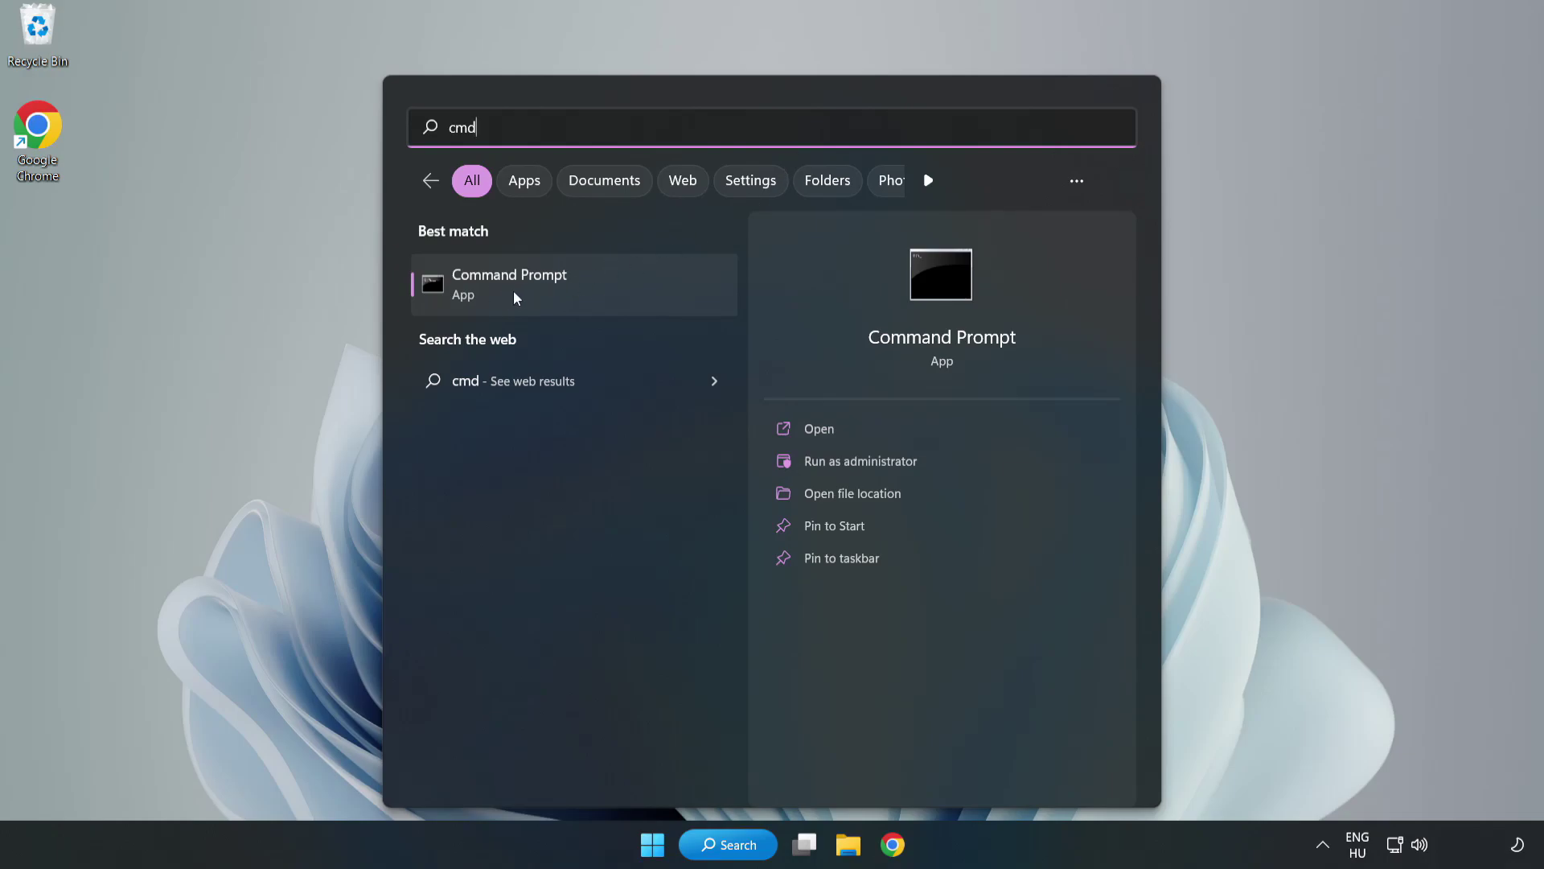
right_click(605, 291)
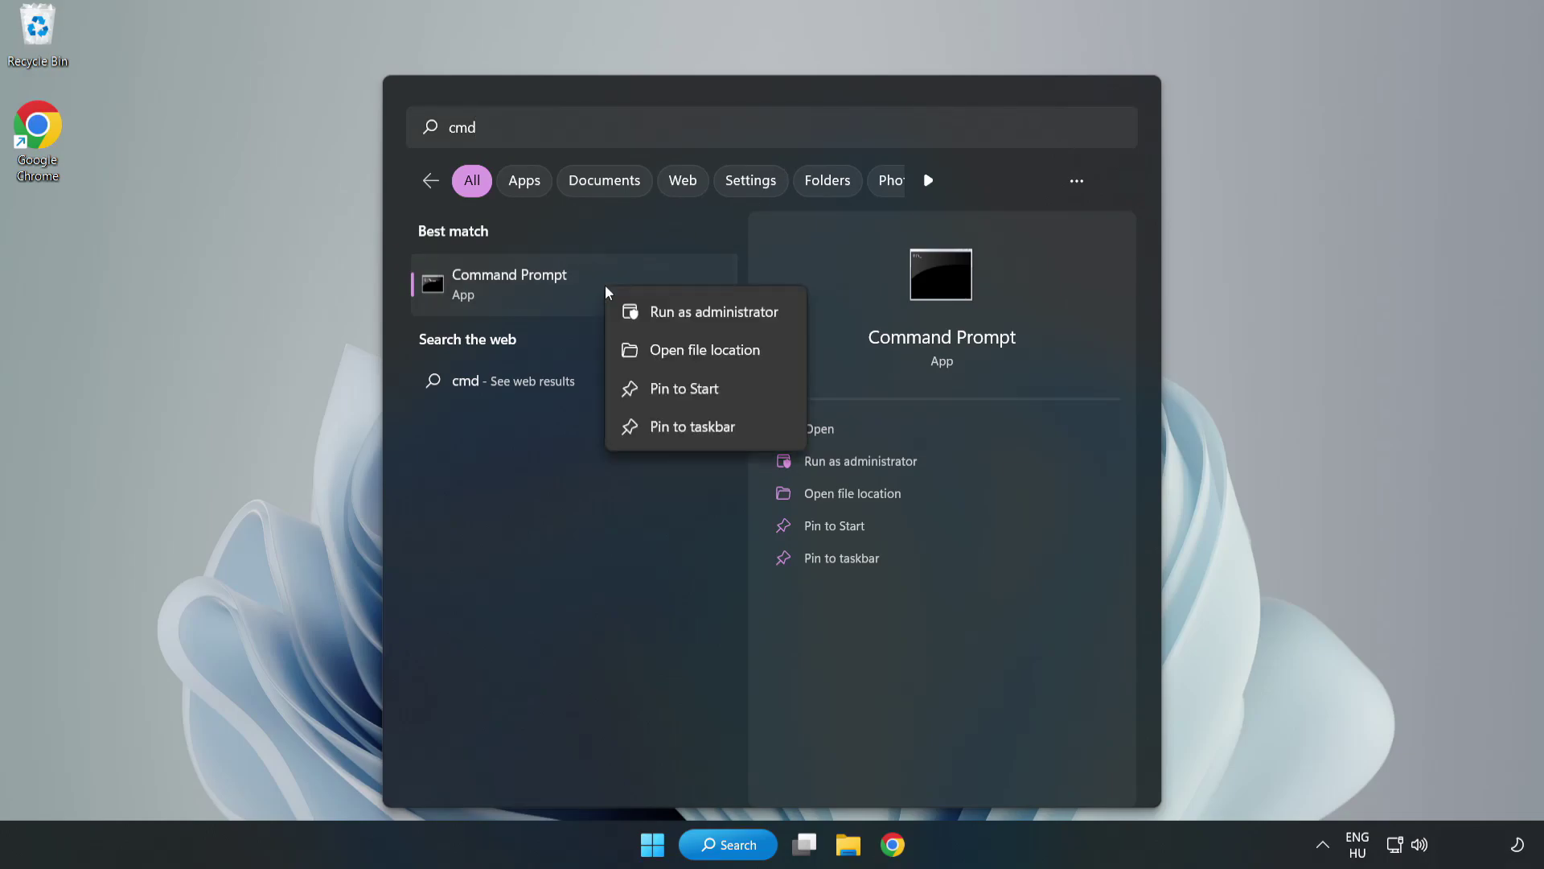
left_click(668, 313)
left_click_drag(618, 171, 787, 180)
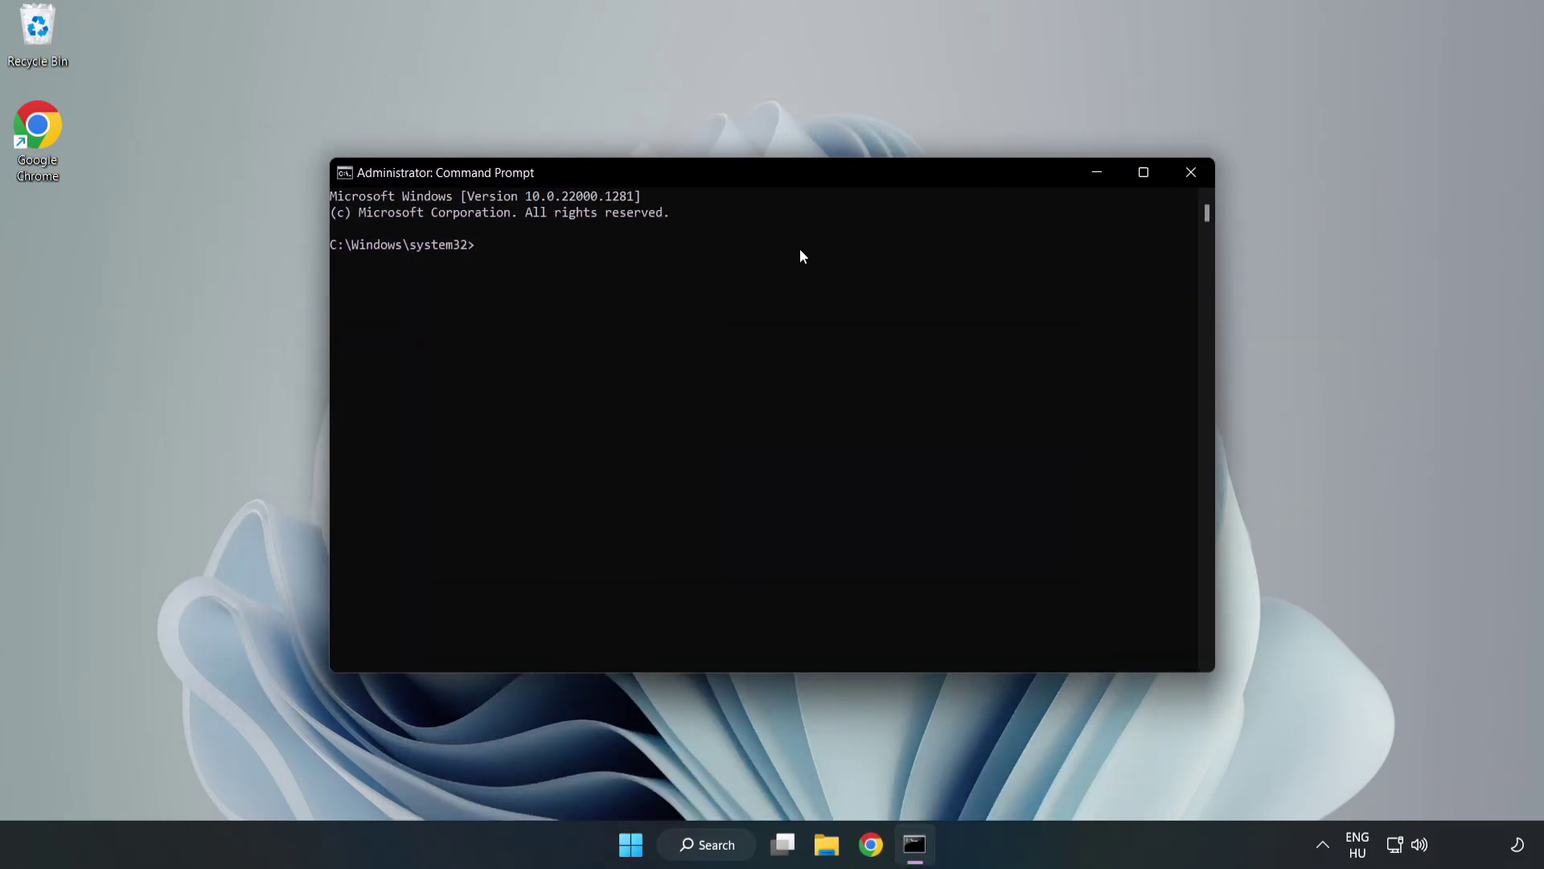
Step: Run sfc /scannow at the administrator Command Prompt
type("sfc")
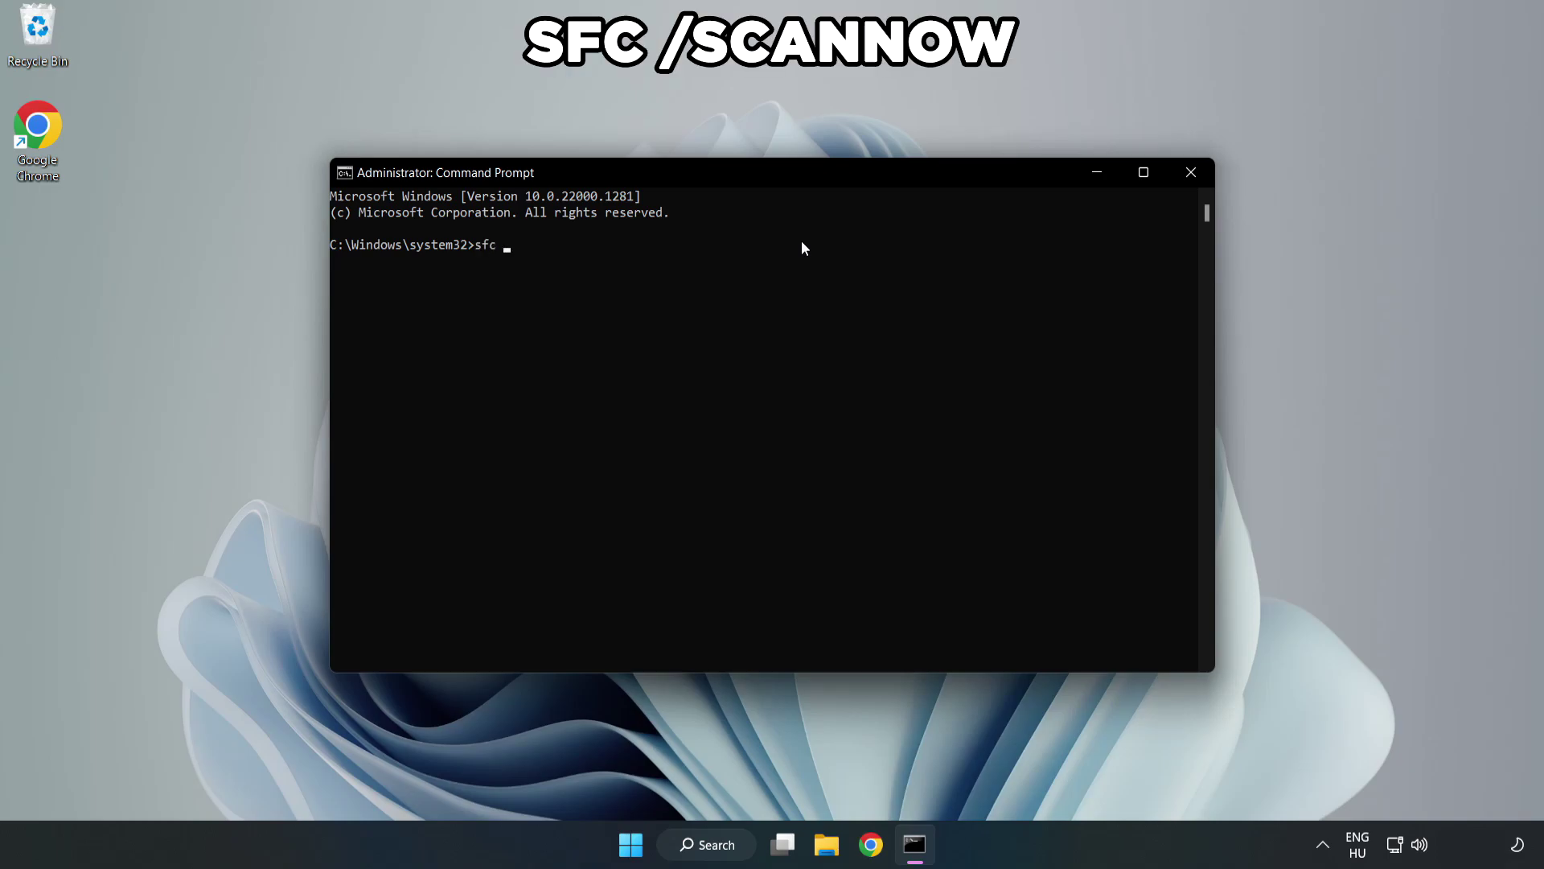
type(" /scannow")
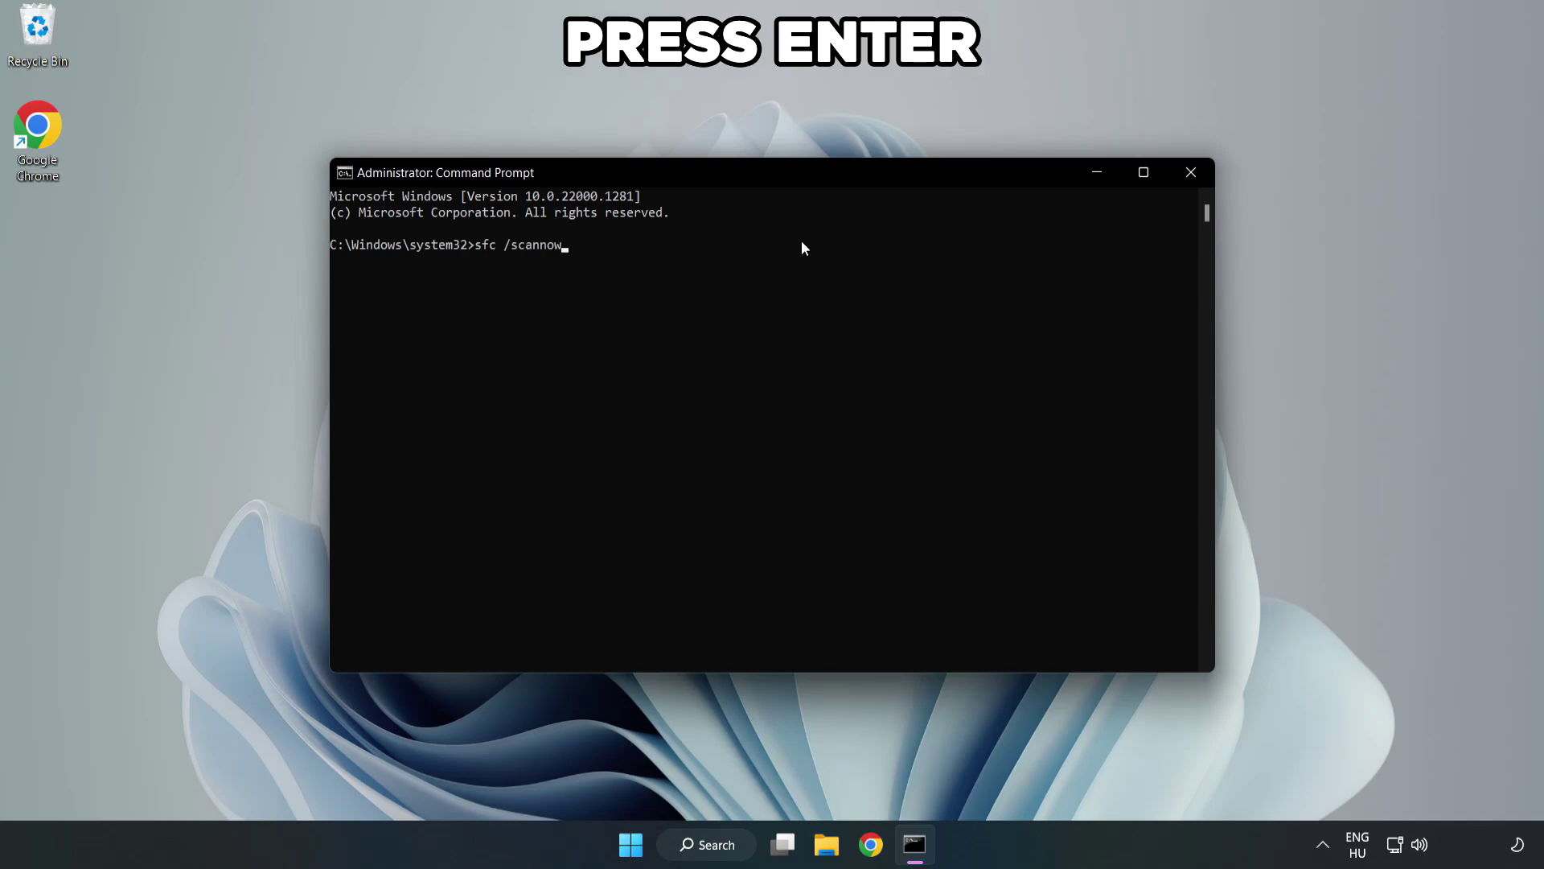
key("Return")
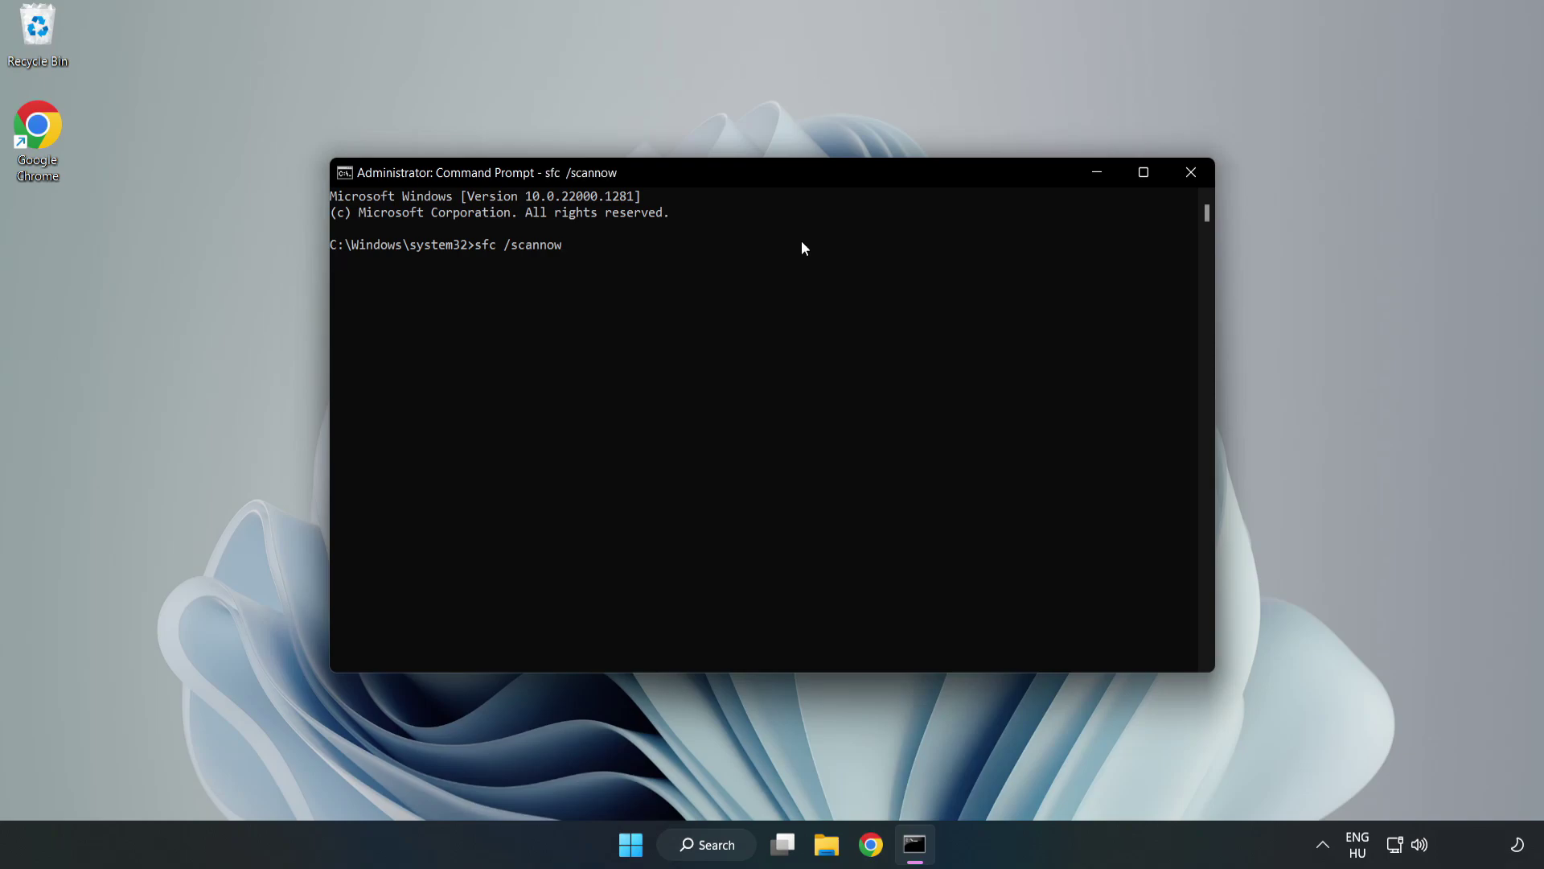